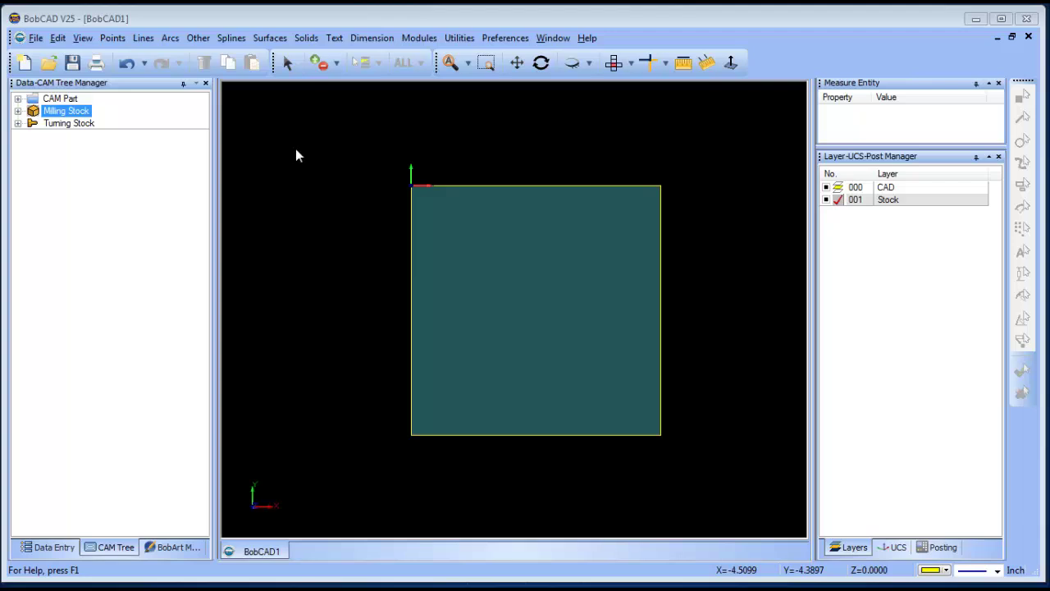
Add a new unnamed layer below Stock and make it the active layer.
{"action": "left_click", "coordinate": [231, 38]}
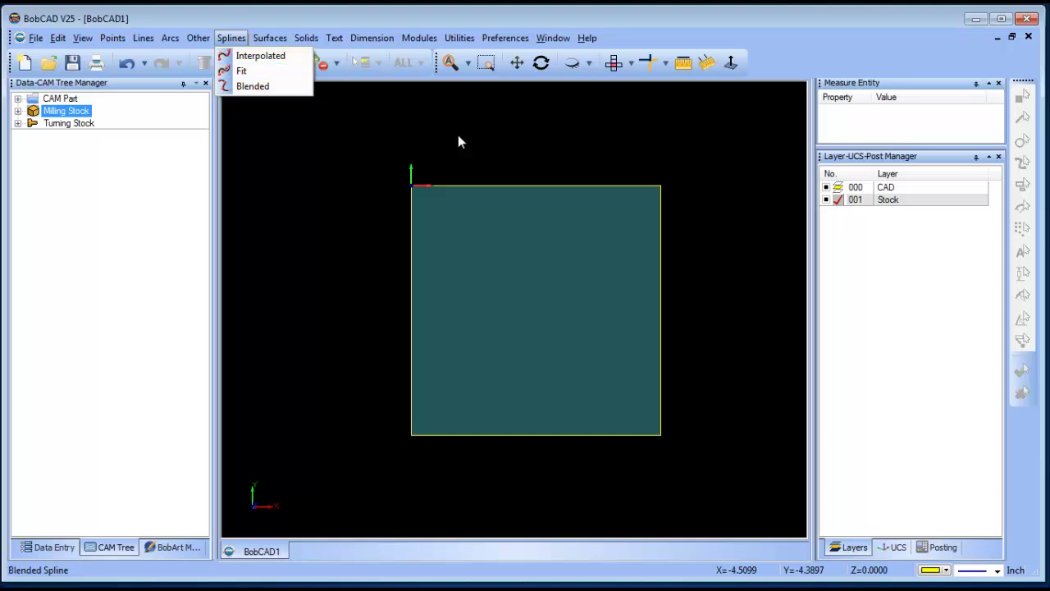
{"action": "right_click", "coordinate": [905, 213]}
{"action": "left_click", "coordinate": [935, 212]}
{"action": "left_click", "coordinate": [837, 211]}
Draw an interpolated spline with two peaks across the upper half of the stock, using six points.
{"action": "left_click", "coordinate": [232, 37]}
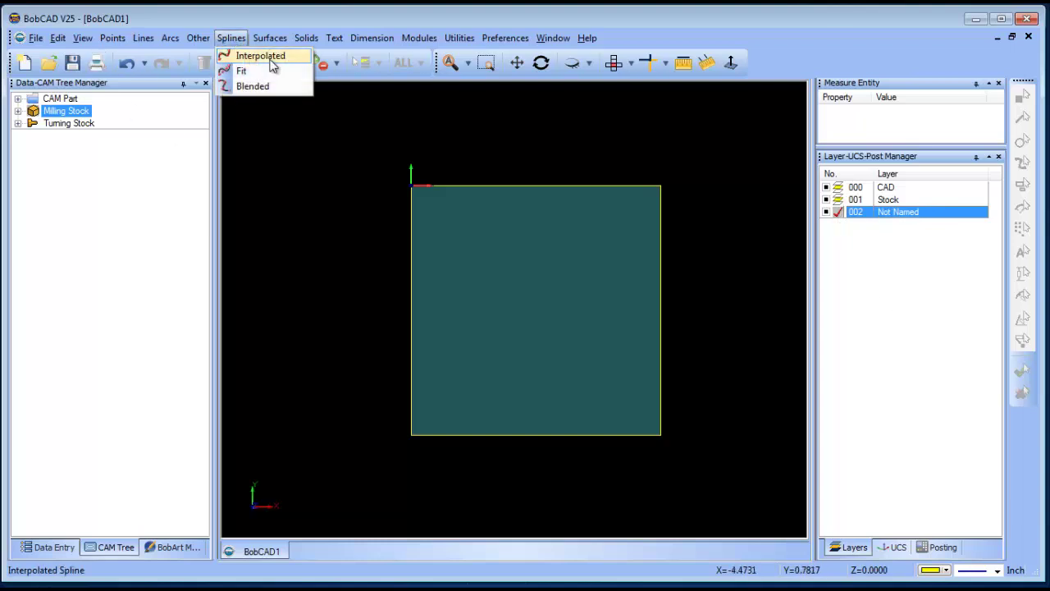
{"action": "left_click", "coordinate": [270, 59]}
{"action": "left_click", "coordinate": [459, 269]}
{"action": "left_click", "coordinate": [469, 223]}
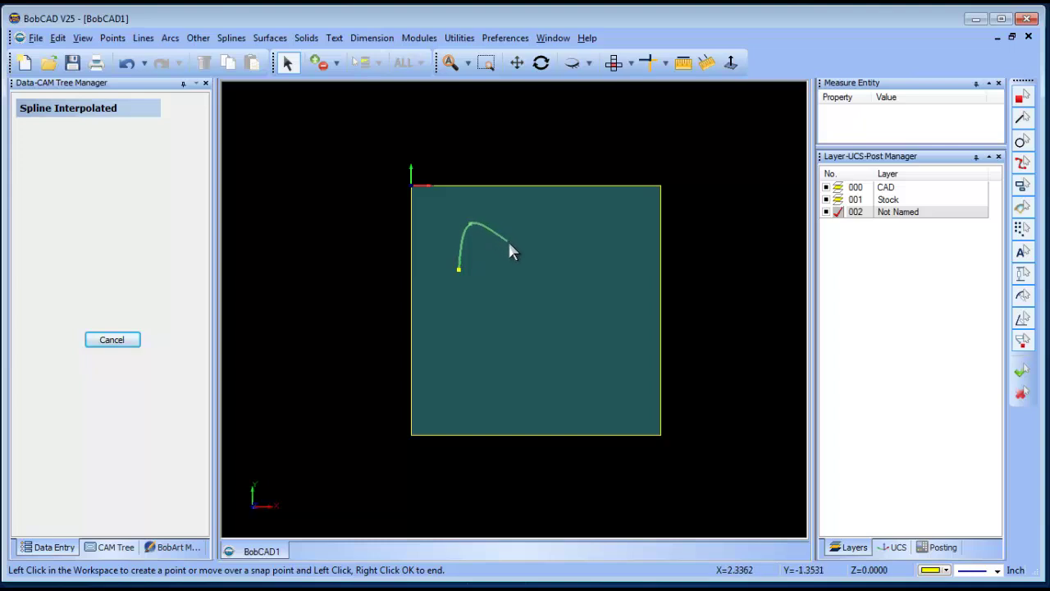
{"action": "left_click", "coordinate": [511, 265]}
{"action": "left_click", "coordinate": [548, 218]}
{"action": "left_click", "coordinate": [584, 266]}
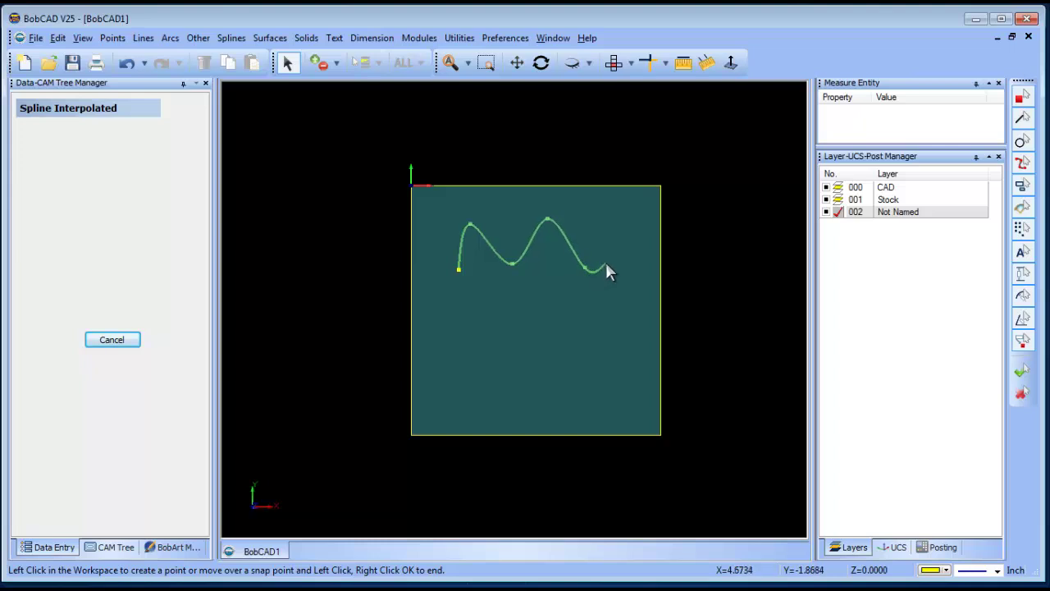
{"action": "right_click", "coordinate": [608, 263]}
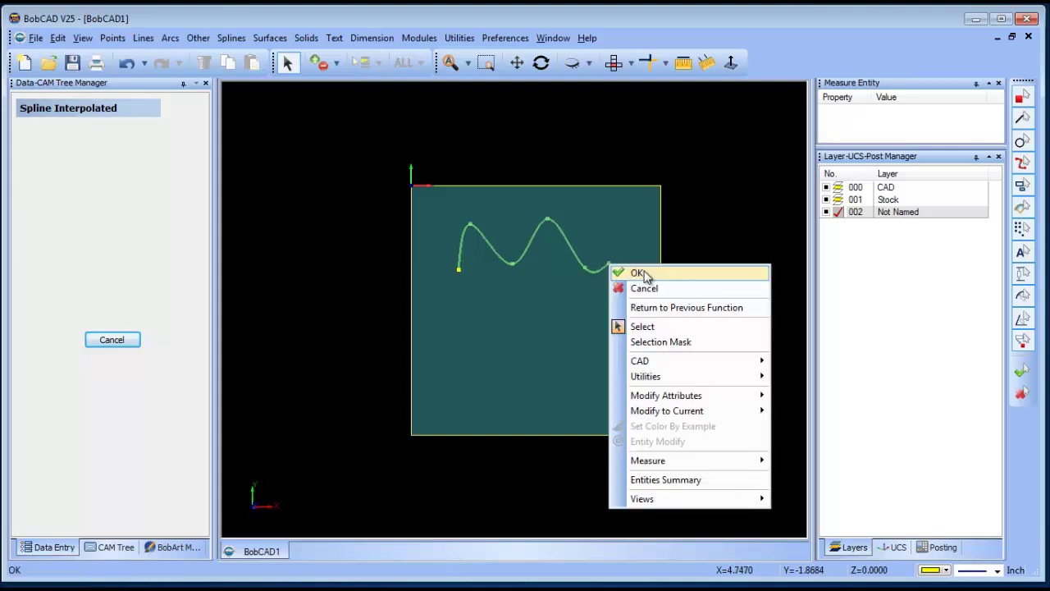
{"action": "left_click", "coordinate": [639, 273]}
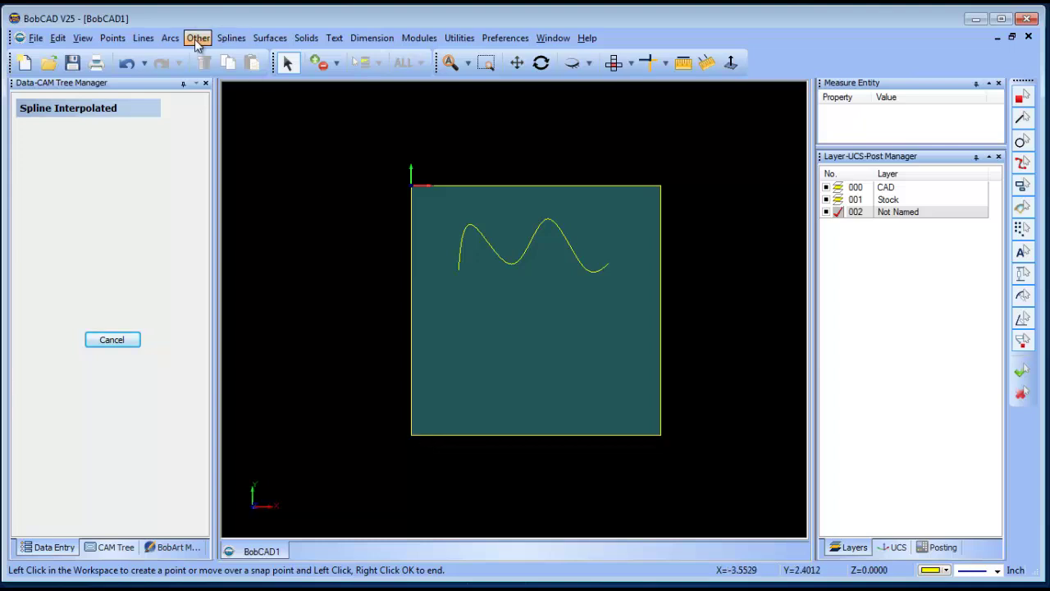
Draw a fit spline with a dip and a low hump across the lower half of the stock.
{"action": "left_click", "coordinate": [231, 38]}
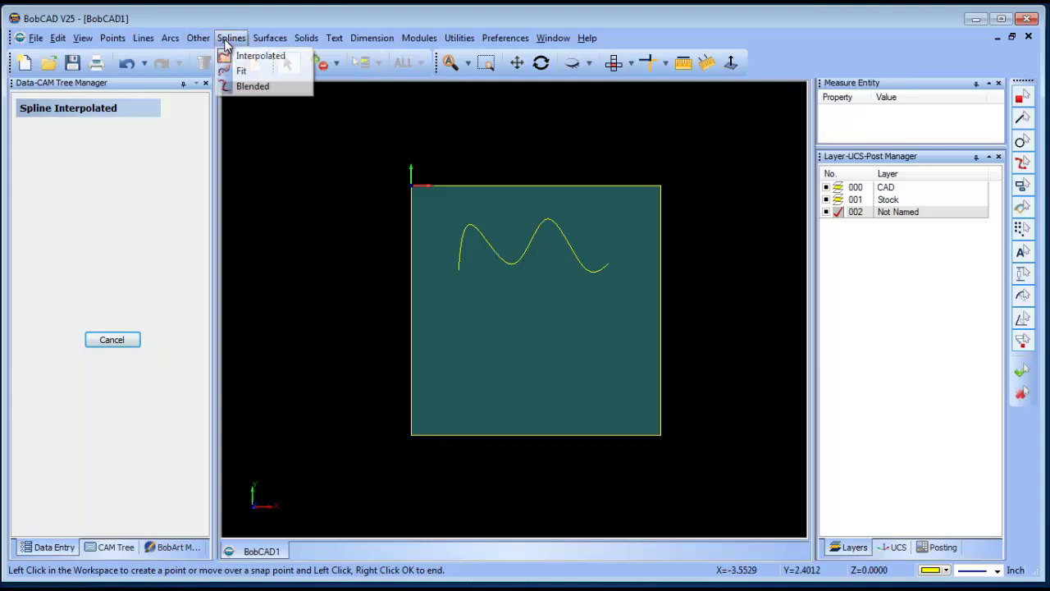
{"action": "left_click", "coordinate": [269, 72]}
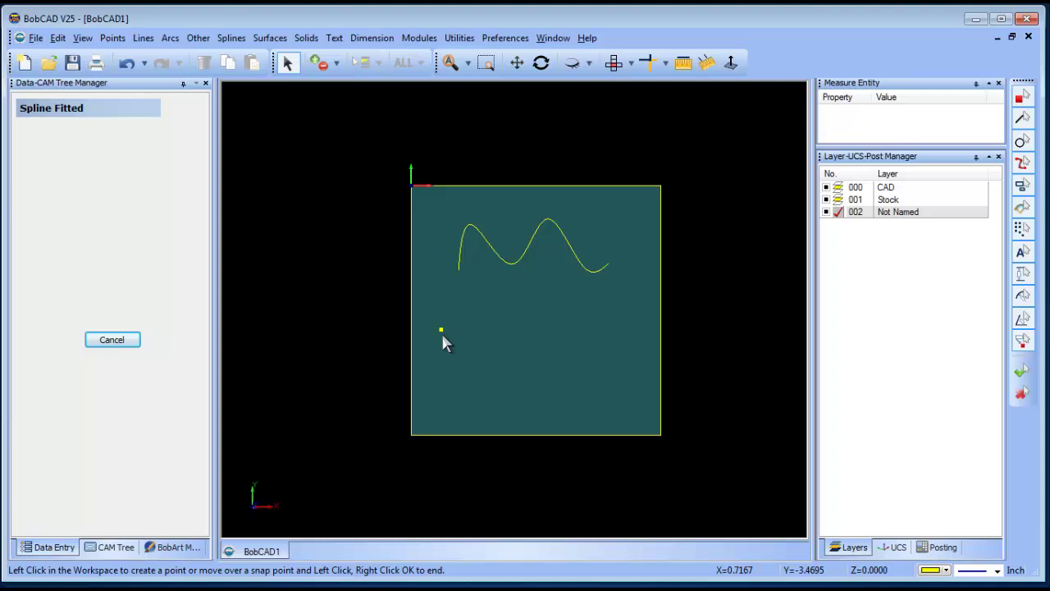
{"action": "left_click", "coordinate": [466, 377]}
{"action": "left_click", "coordinate": [509, 370]}
{"action": "left_click", "coordinate": [525, 316]}
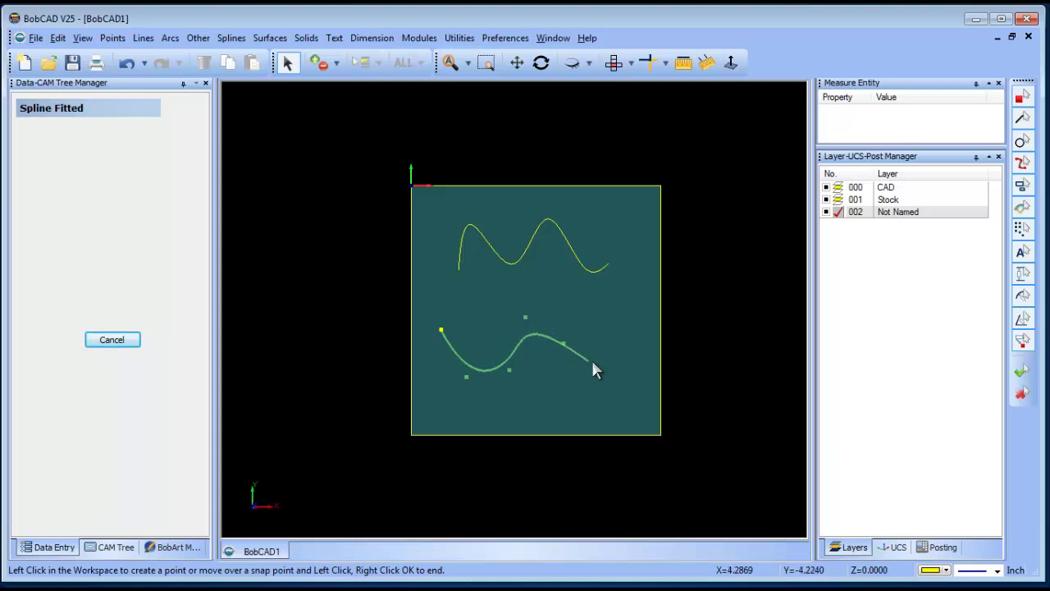
{"action": "right_click", "coordinate": [607, 324]}
{"action": "left_click", "coordinate": [630, 326]}
Join the left ends of the upper and lower splines with a blended spline.
{"action": "left_click", "coordinate": [231, 38]}
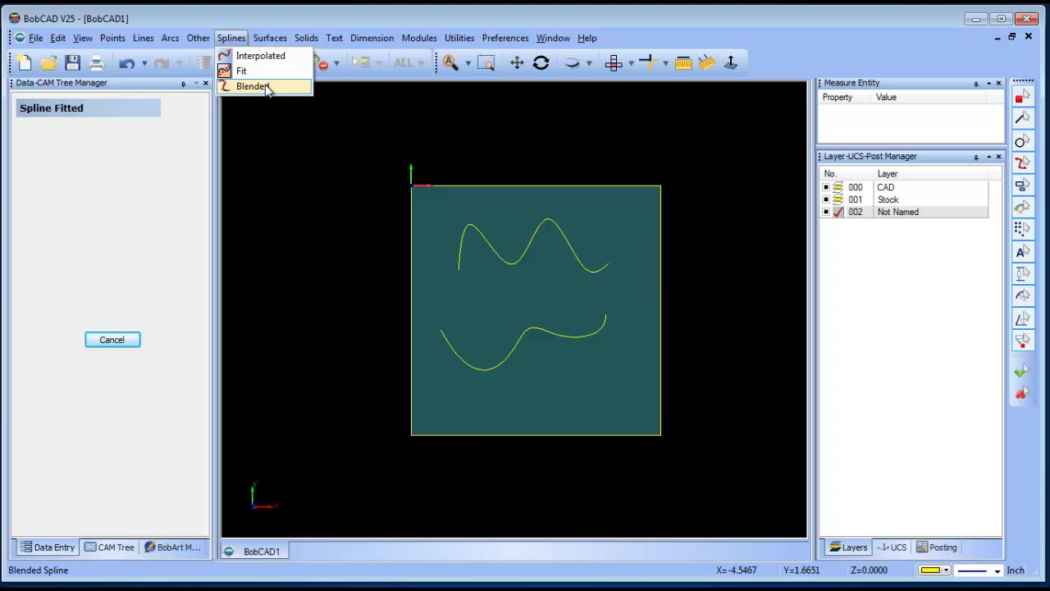
{"action": "left_click", "coordinate": [254, 86]}
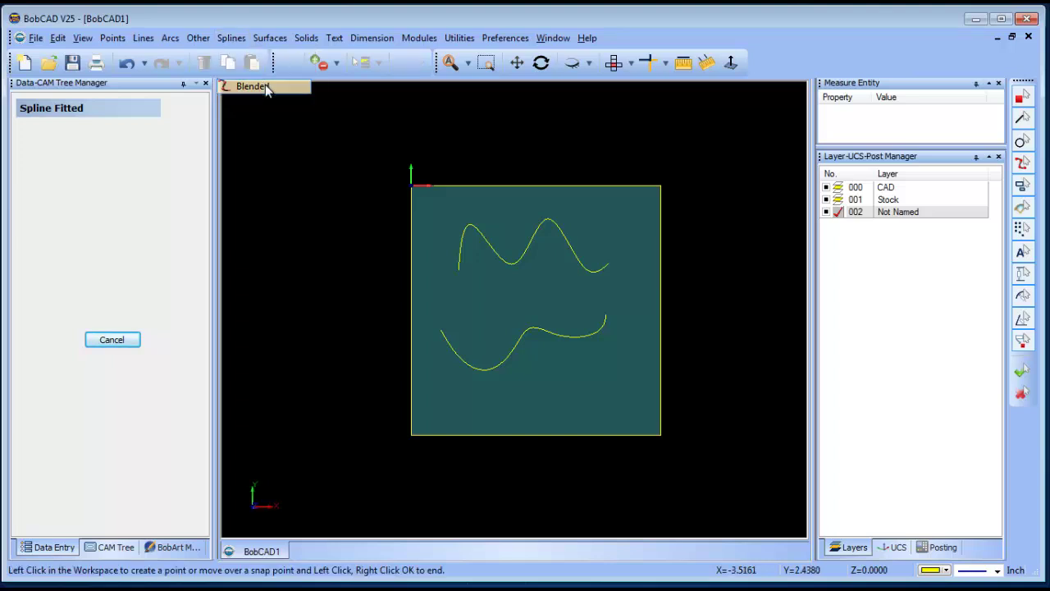
{"action": "left_click", "coordinate": [459, 270]}
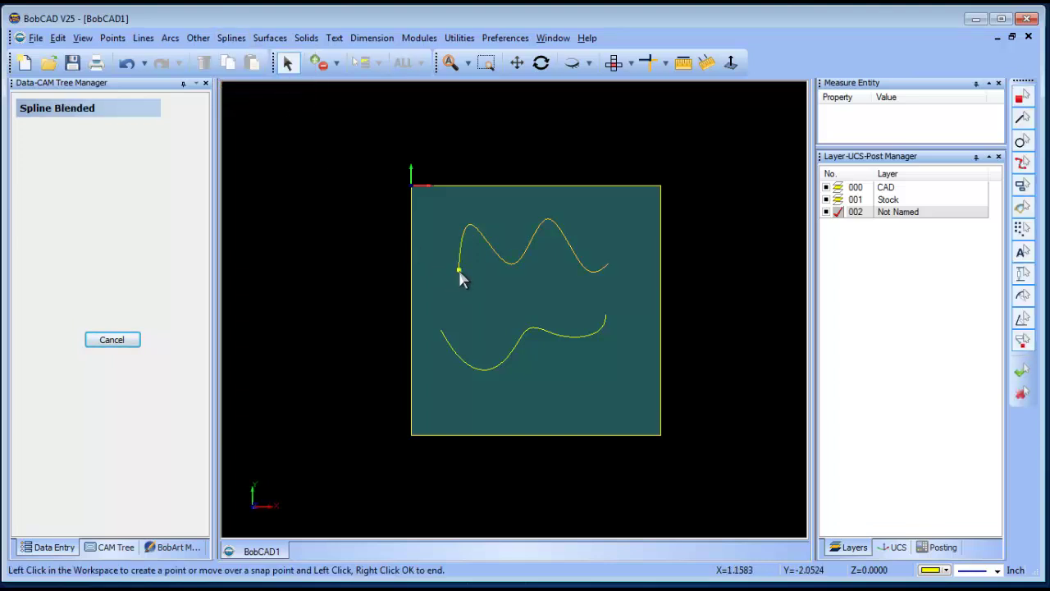
{"action": "left_click", "coordinate": [443, 340]}
{"action": "right_click", "coordinate": [445, 334]}
{"action": "left_click", "coordinate": [472, 340]}
Try to join the right ends of the upper and lower splines with a blended spline.
{"action": "left_click", "coordinate": [232, 38]}
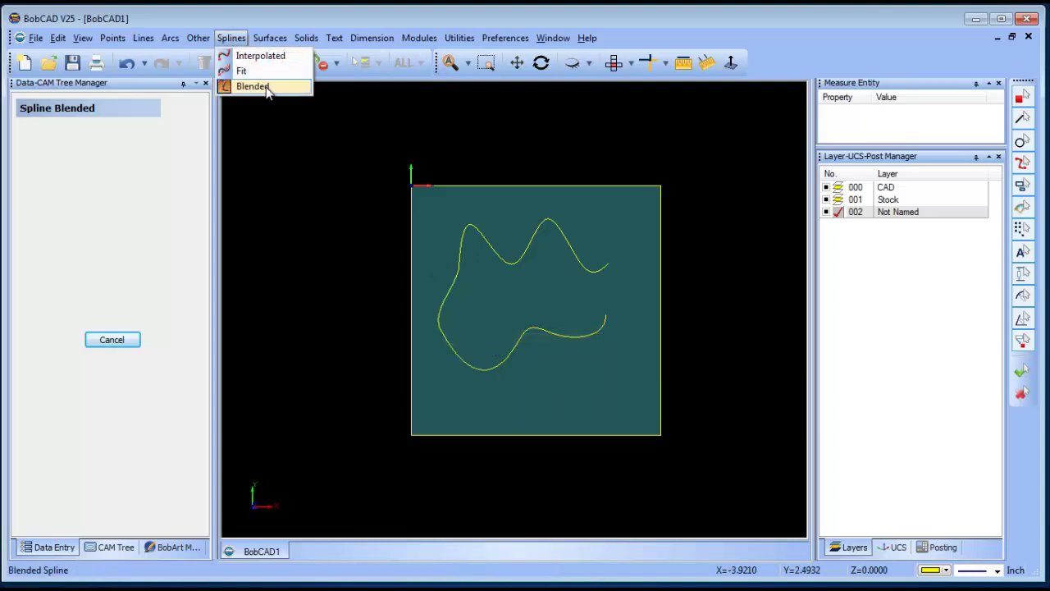
{"action": "left_click", "coordinate": [255, 86]}
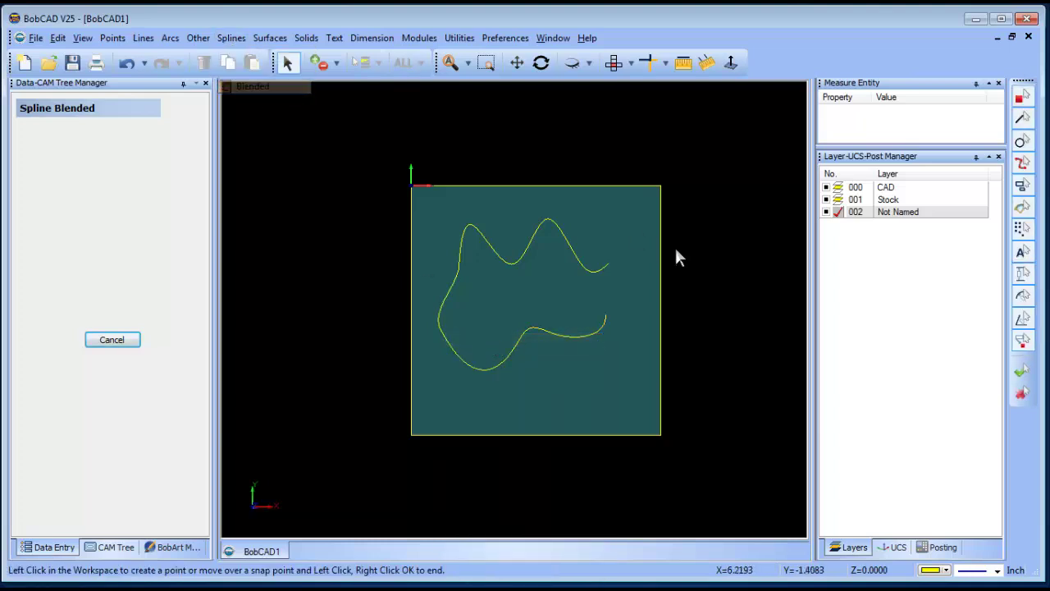
{"action": "left_click", "coordinate": [609, 266]}
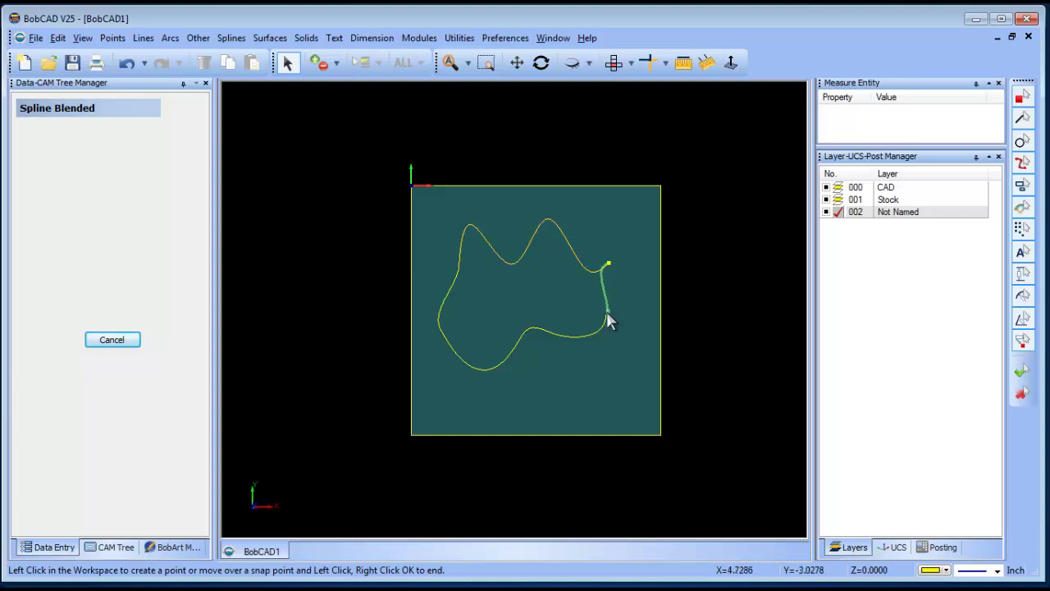
{"action": "left_click", "coordinate": [607, 316]}
{"action": "right_click", "coordinate": [611, 318]}
{"action": "left_click", "coordinate": [648, 326]}
Undo the blended spline between the right ends and leave the spline command.
{"action": "left_click", "coordinate": [127, 64]}
{"action": "right_click", "coordinate": [292, 168]}
{"action": "left_click", "coordinate": [349, 193]}
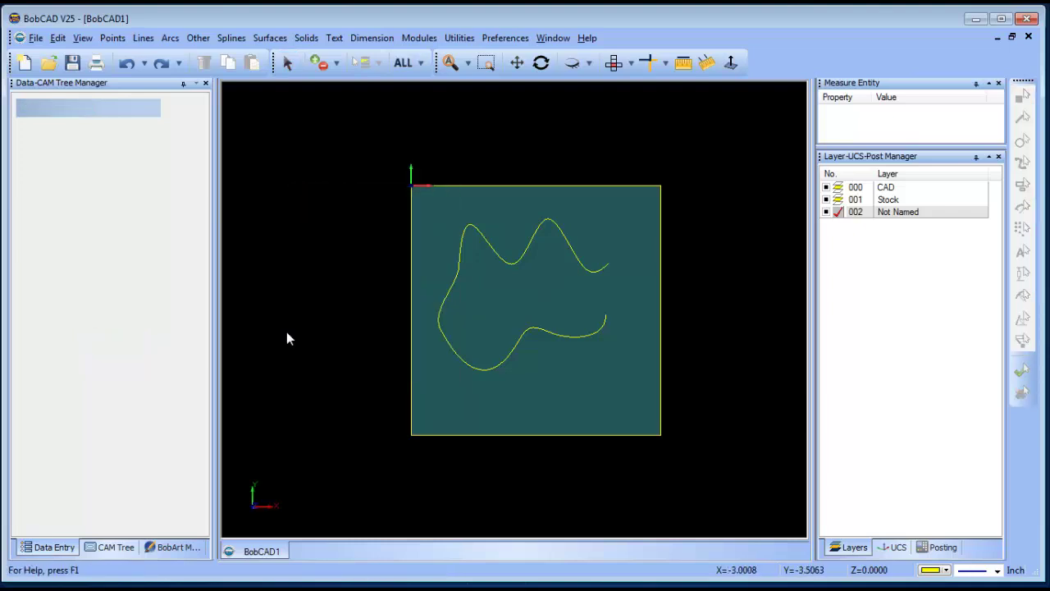
Review the quantities and bounds in the entities summary of the drawing.
{"action": "right_click", "coordinate": [295, 199]}
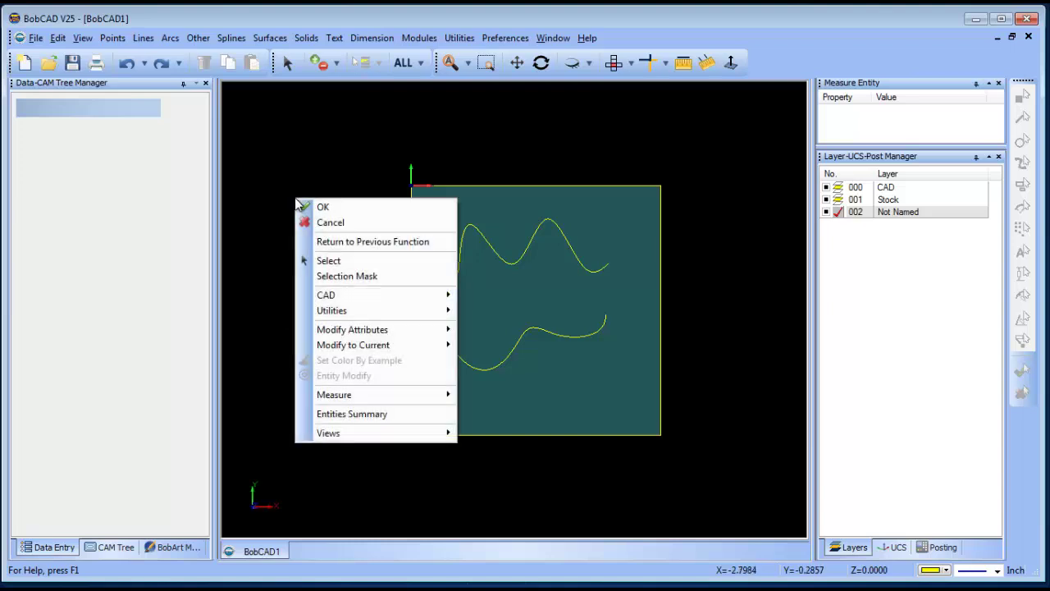
{"action": "left_click", "coordinate": [397, 419]}
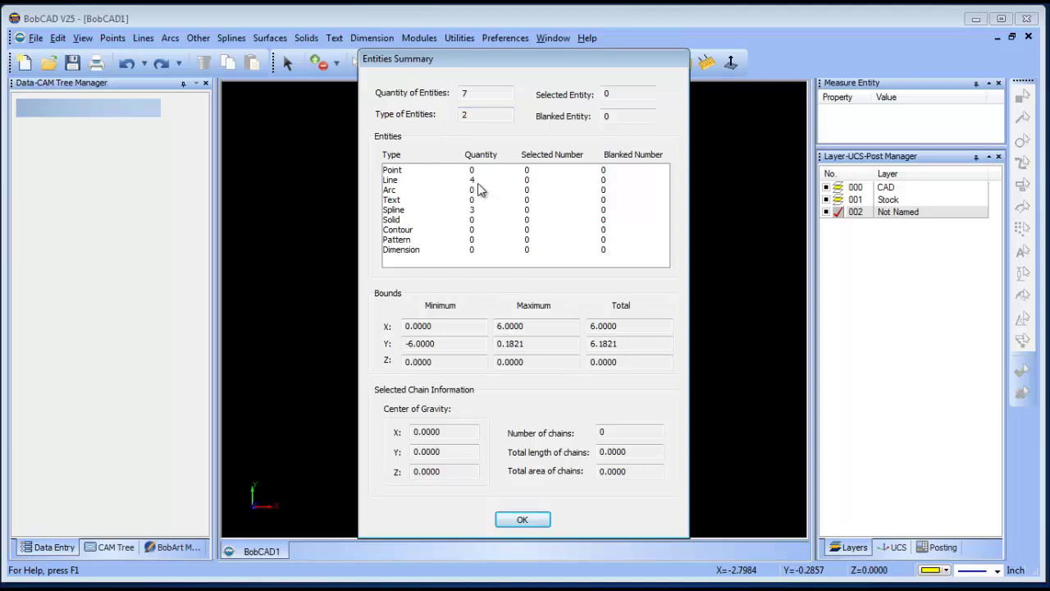
{"action": "left_click", "coordinate": [520, 519]}
Measure the upper spline with Entity Measurement, enlarging the results area to read all its properties.
{"action": "left_click_drag", "start_coordinate": [944, 150], "coordinate": [938, 245]}
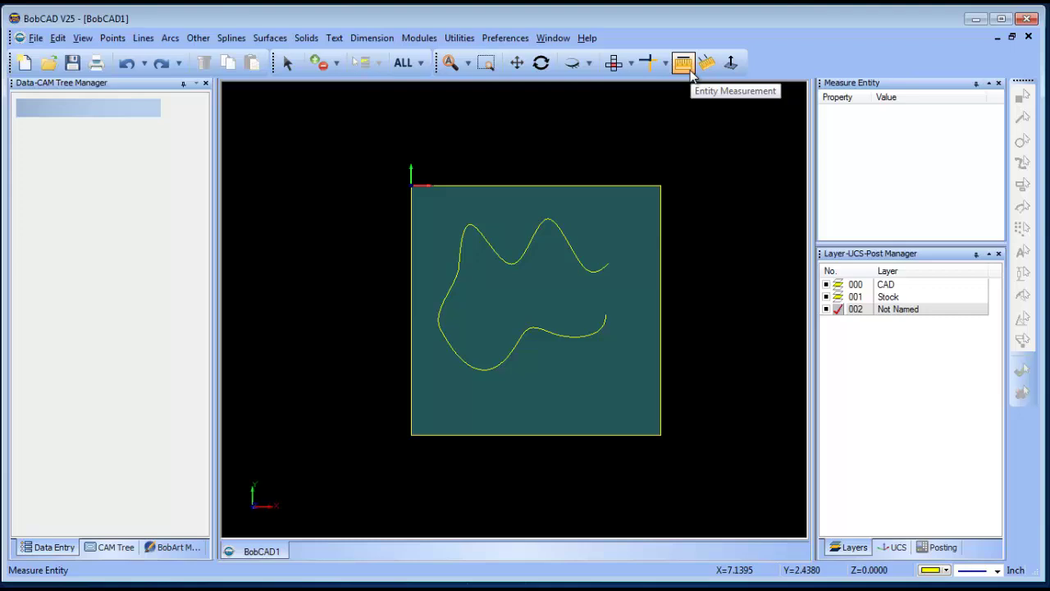
{"action": "left_click", "coordinate": [691, 73]}
{"action": "left_click", "coordinate": [563, 231]}
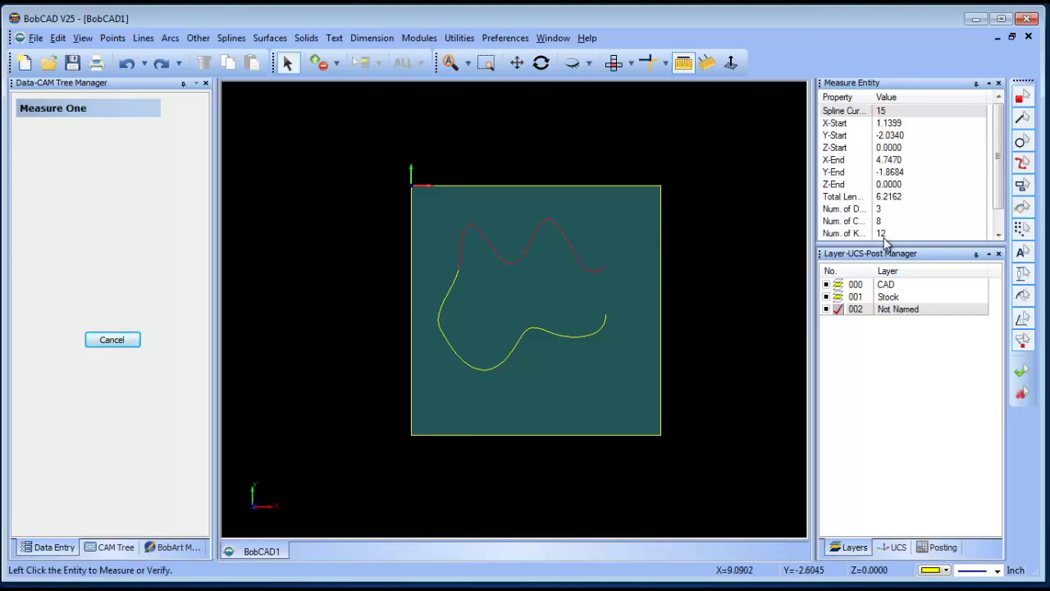
{"action": "left_click_drag", "start_coordinate": [920, 247], "coordinate": [919, 270]}
{"action": "right_click", "coordinate": [714, 193]}
{"action": "left_click", "coordinate": [752, 217]}
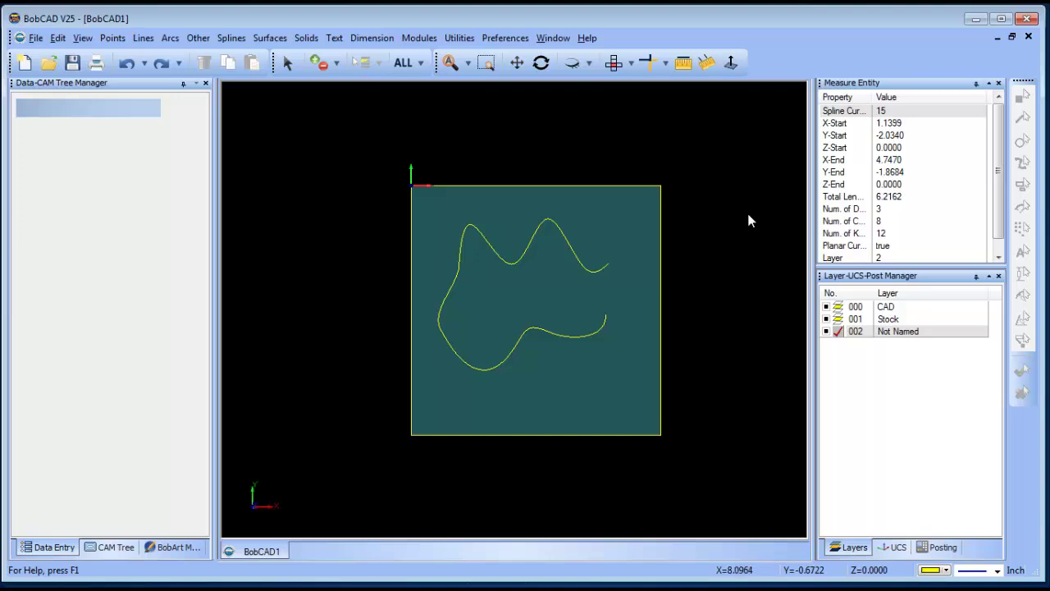
Open the upper spline for entity modification and raise the control point of its middle valley.
{"action": "left_click", "coordinate": [289, 64]}
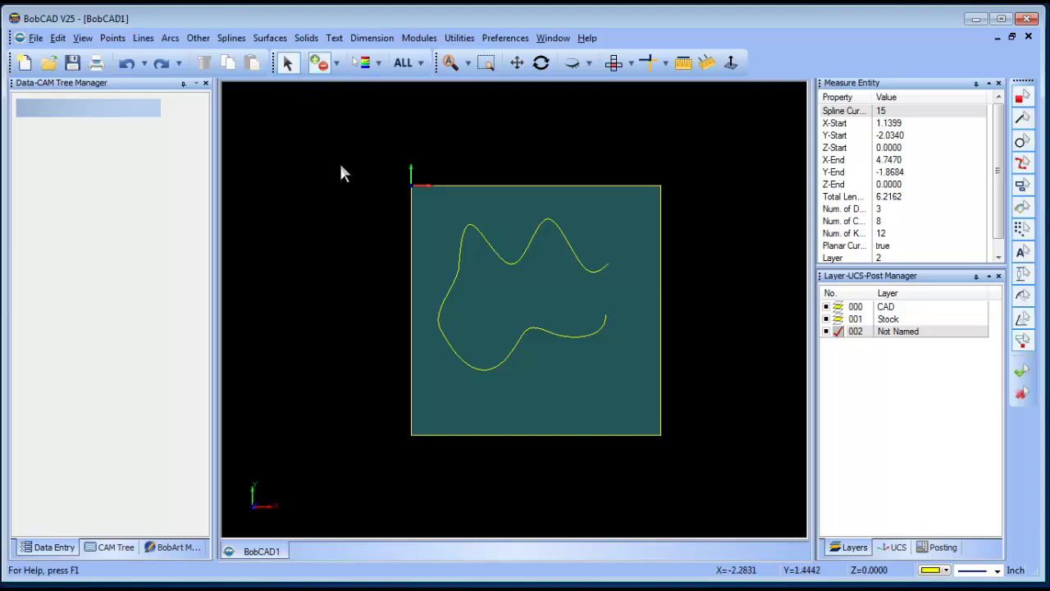
{"action": "left_click", "coordinate": [492, 256]}
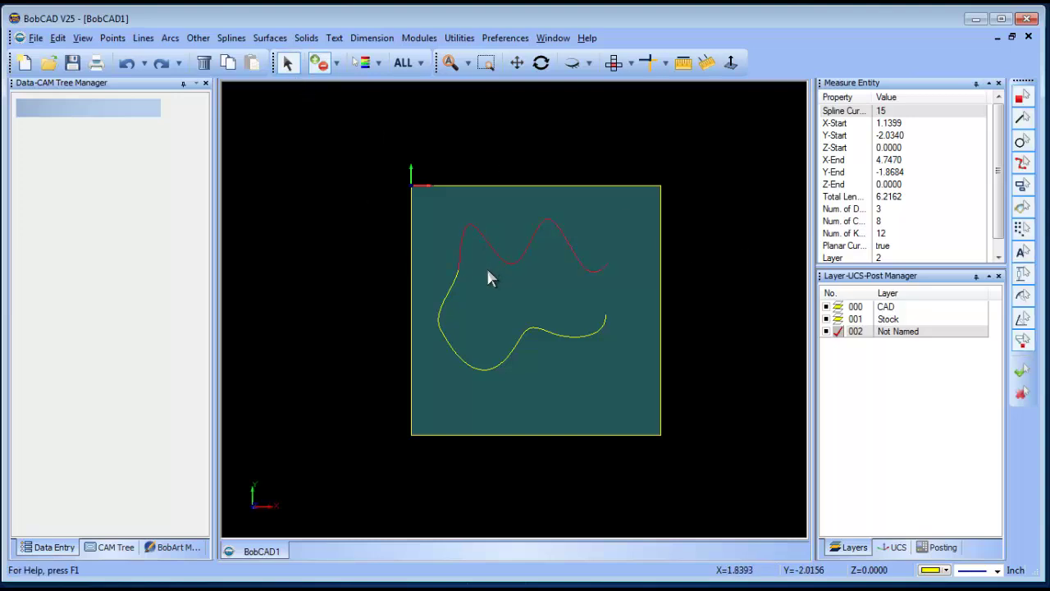
{"action": "right_click", "coordinate": [488, 271]}
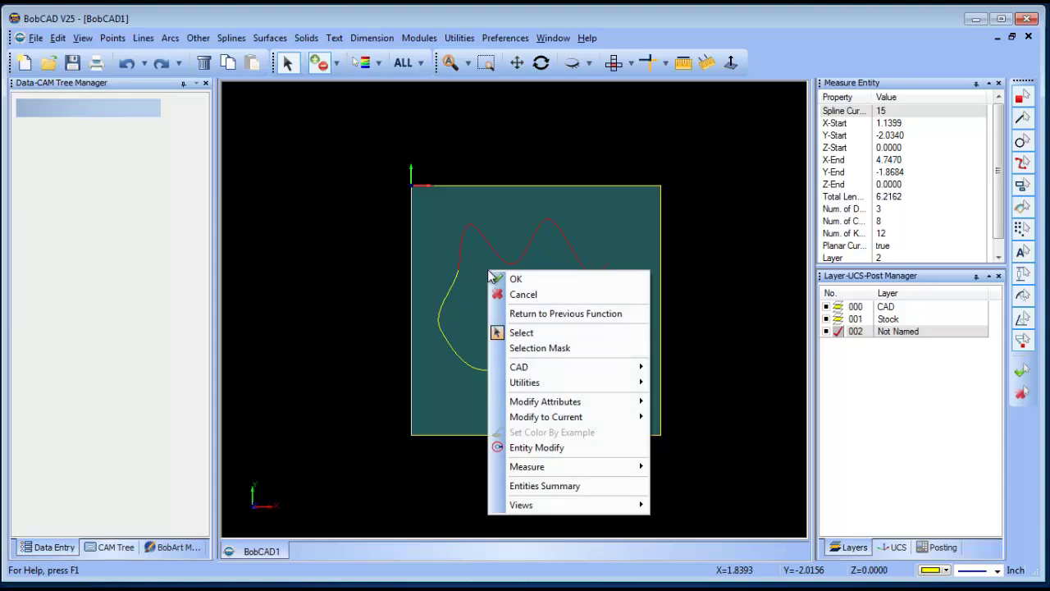
{"action": "left_click", "coordinate": [587, 448]}
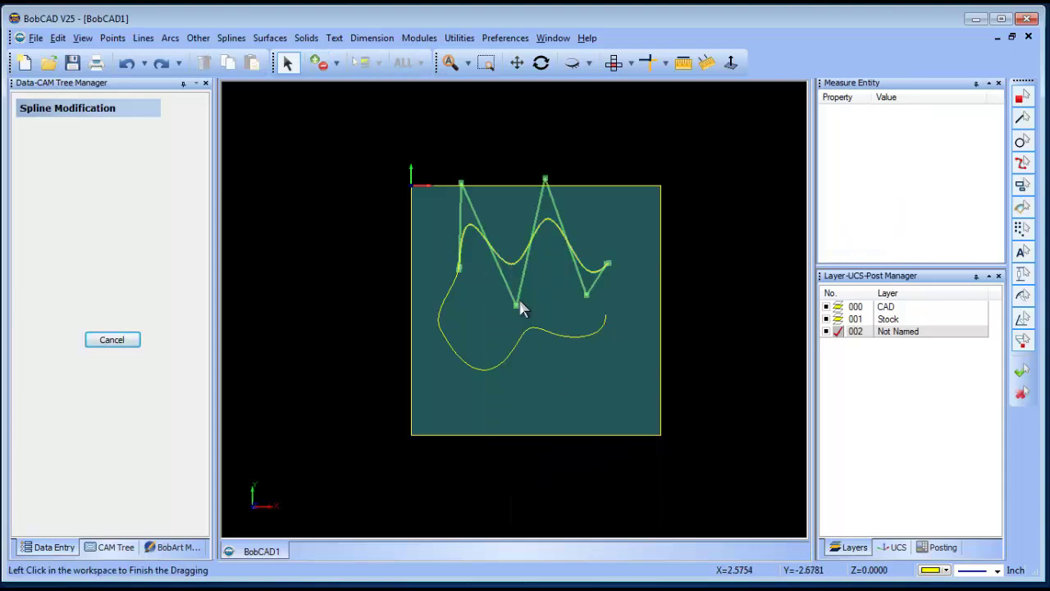
{"action": "left_click", "coordinate": [488, 219]}
{"action": "left_click", "coordinate": [488, 219]}
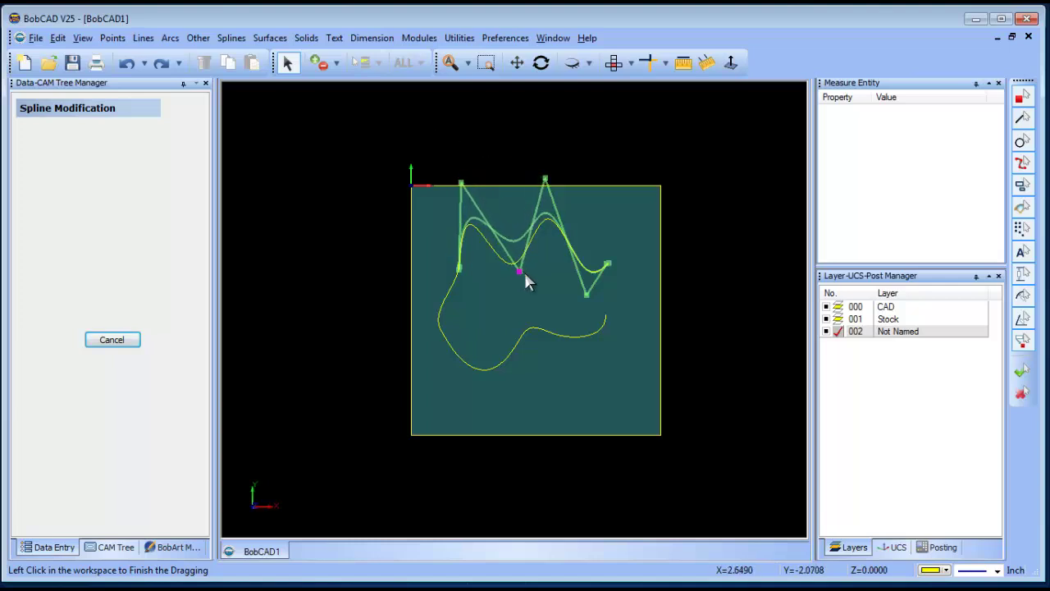
{"action": "left_click", "coordinate": [528, 278]}
Lower the upper spline's left peak control point, move its right end point downward, and finish the modification.
{"action": "left_click", "coordinate": [461, 183]}
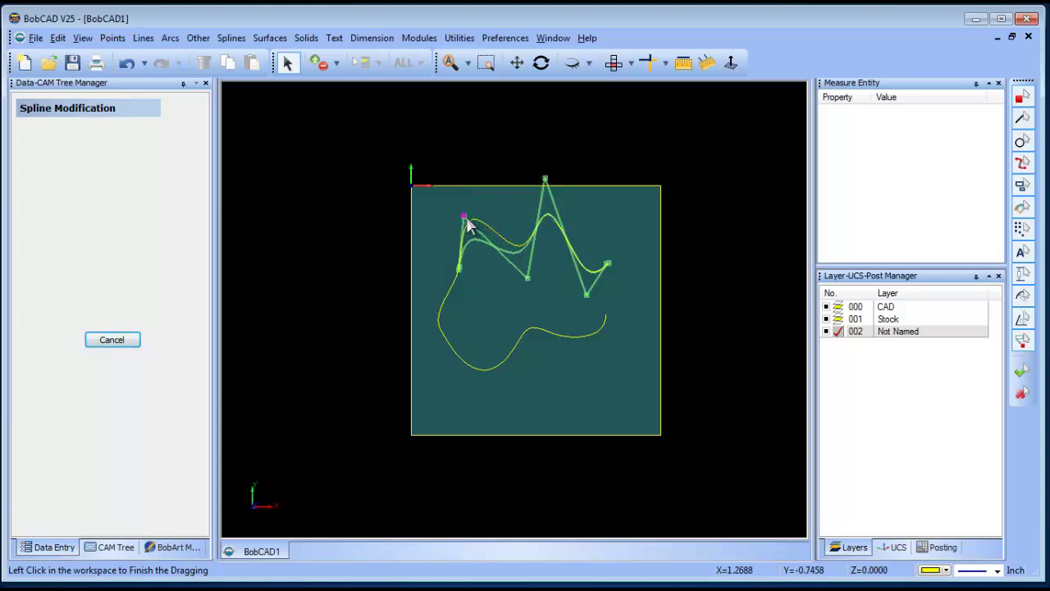
{"action": "left_click", "coordinate": [476, 219]}
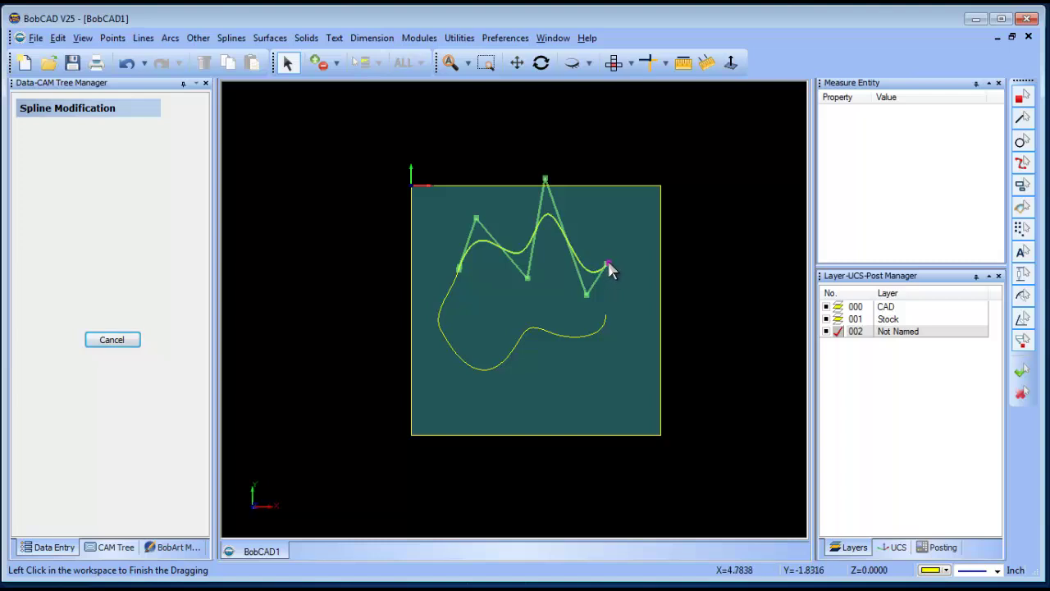
{"action": "right_click", "coordinate": [620, 308]}
{"action": "left_click", "coordinate": [650, 315]}
{"action": "right_click", "coordinate": [345, 246]}
{"action": "left_click", "coordinate": [351, 262]}
Deform the lower spline by pulling two spots on its right half slightly downward.
{"action": "left_click", "coordinate": [461, 39]}
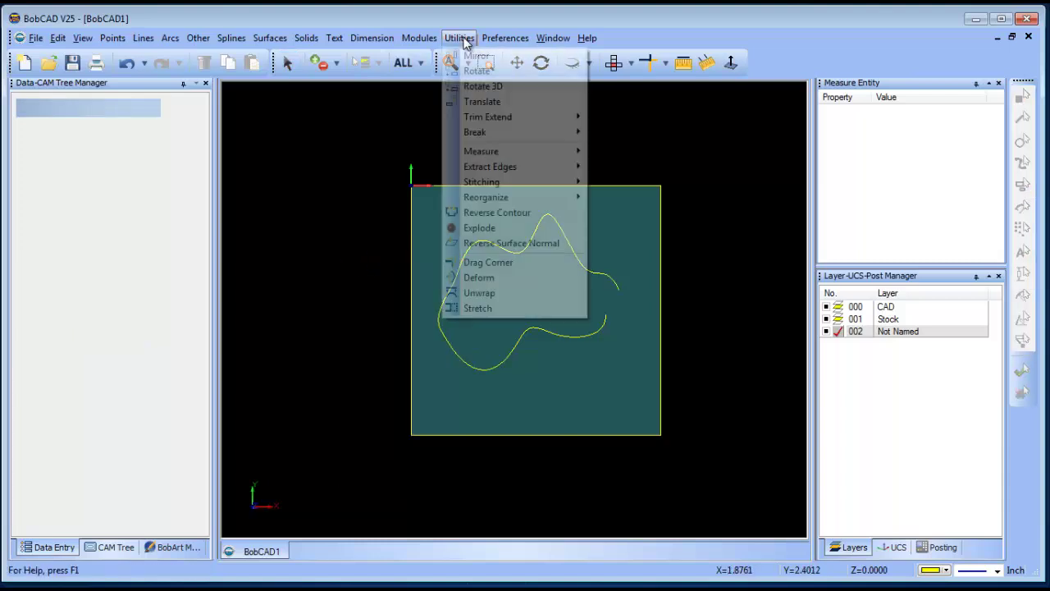
{"action": "left_click", "coordinate": [534, 281]}
{"action": "left_click", "coordinate": [606, 328]}
{"action": "left_click", "coordinate": [582, 333]}
{"action": "left_click", "coordinate": [526, 336]}
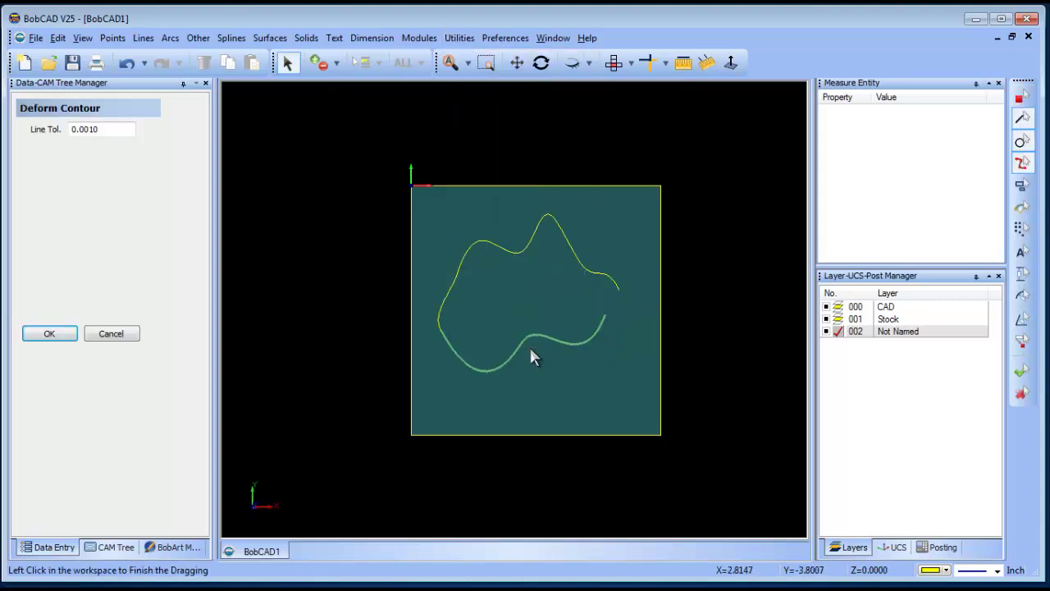
{"action": "left_click", "coordinate": [526, 343]}
{"action": "right_click", "coordinate": [501, 290]}
{"action": "left_click", "coordinate": [525, 315]}
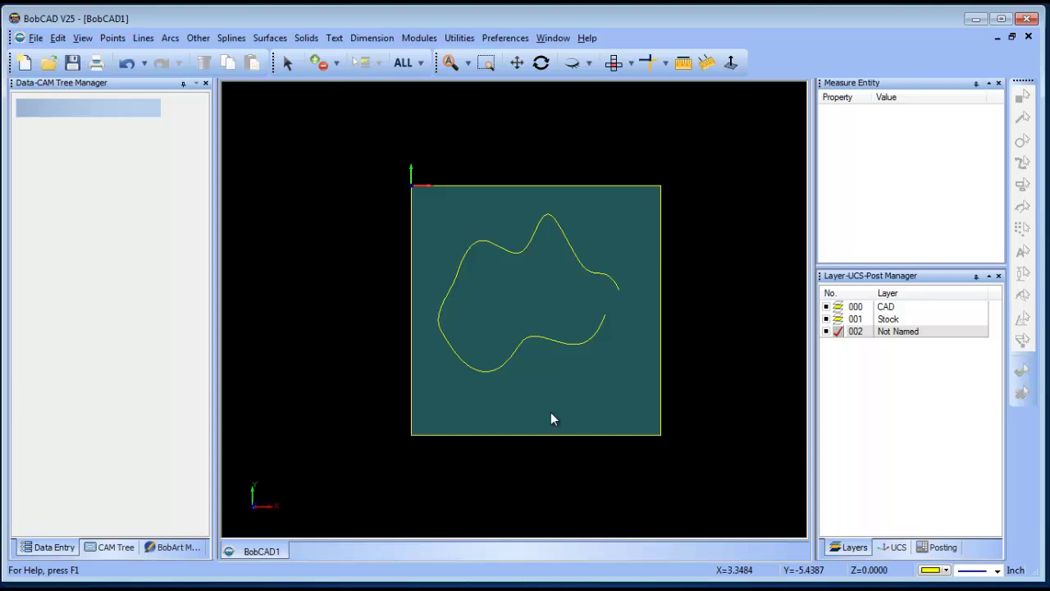
Start a Mill 2 Axis feature on the Milling Stock with the Profiling feature type.
{"action": "left_click", "coordinate": [106, 546]}
{"action": "right_click", "coordinate": [69, 111]}
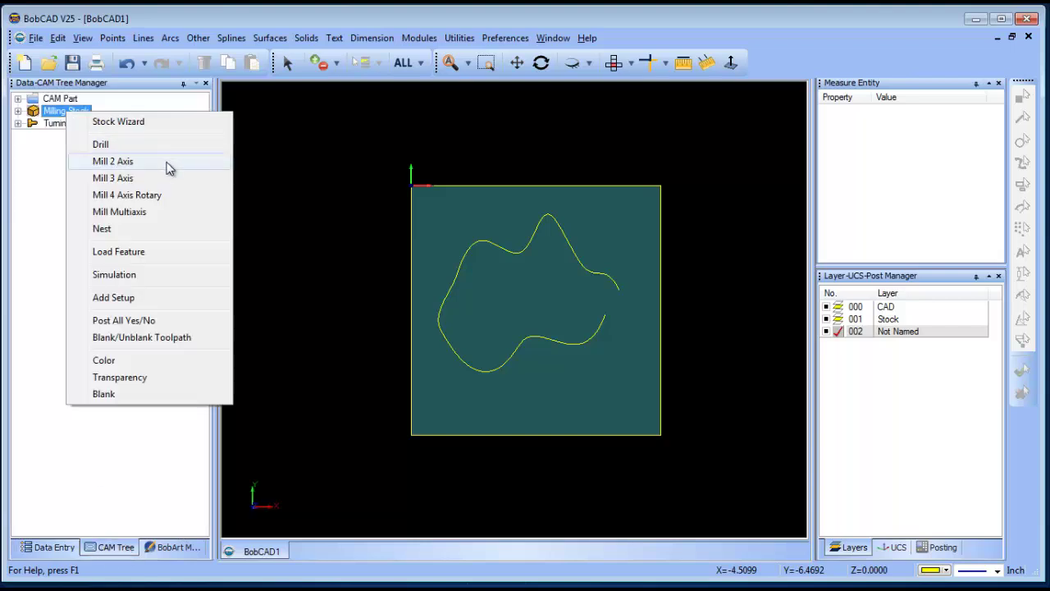
{"action": "left_click", "coordinate": [167, 162]}
{"action": "left_click", "coordinate": [381, 138]}
{"action": "left_click", "coordinate": [382, 111]}
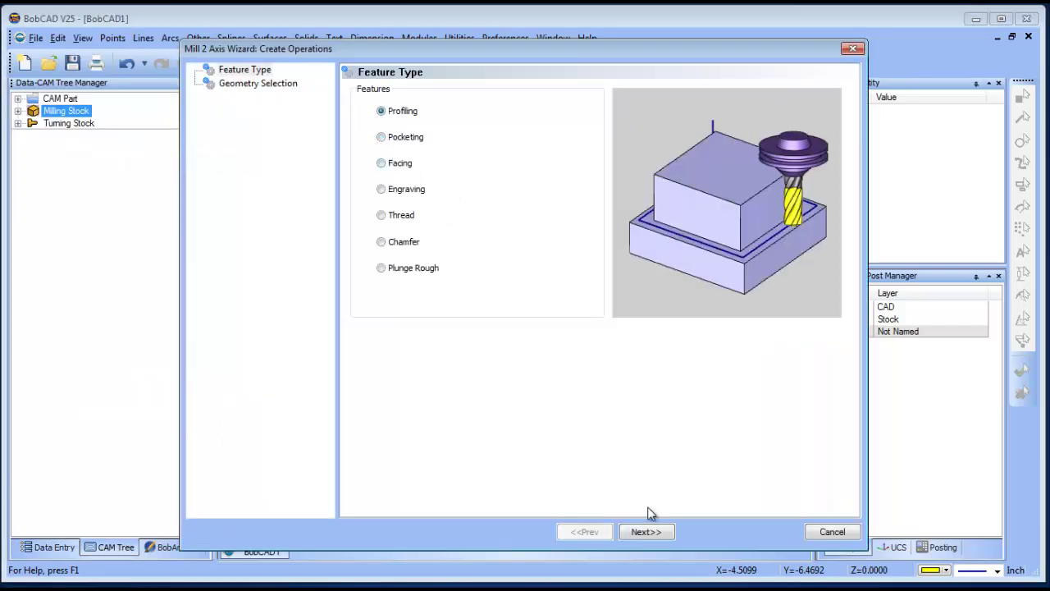
{"action": "left_click", "coordinate": [656, 533]}
Select the connected open spline chain as the geometry of the profiling feature.
{"action": "left_click", "coordinate": [447, 146]}
{"action": "left_click", "coordinate": [619, 288]}
{"action": "left_click", "coordinate": [619, 288]}
{"action": "right_click", "coordinate": [608, 225]}
{"action": "left_click", "coordinate": [626, 233]}
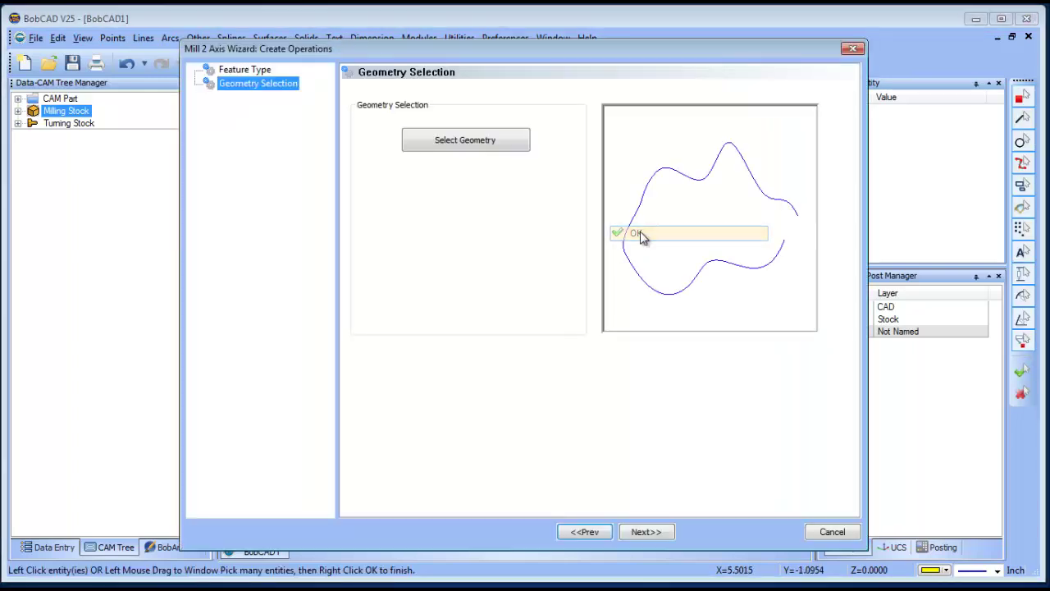
Turn off System Compensation for the roughing pattern of the profile operation.
{"action": "left_click", "coordinate": [646, 533]}
{"action": "left_click", "coordinate": [282, 127]}
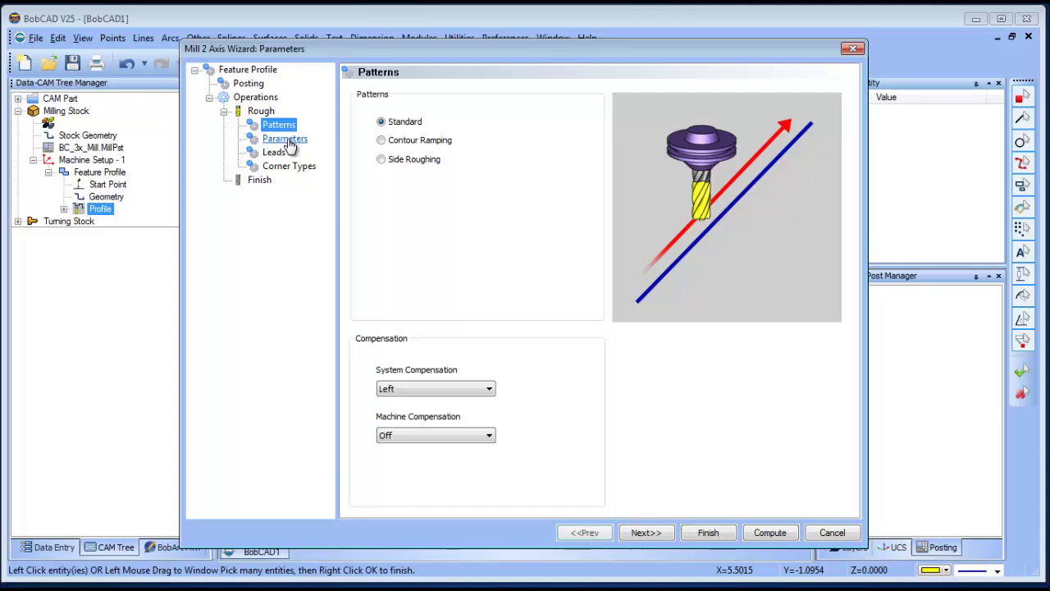
{"action": "left_click", "coordinate": [443, 392]}
{"action": "left_click", "coordinate": [436, 401]}
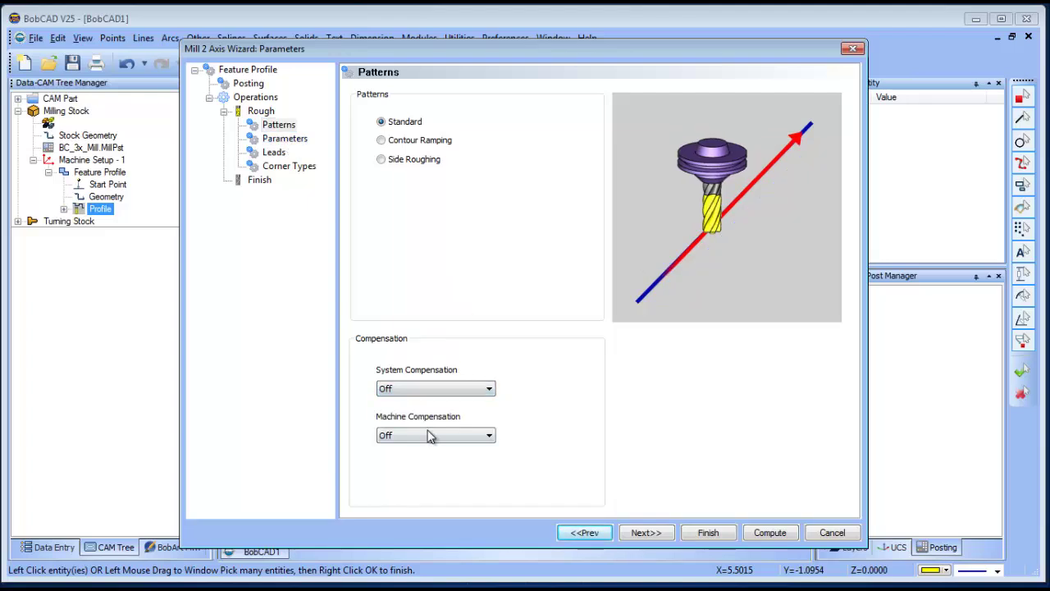
Set the roughing total depth to .125 and compute the profile toolpath, inspecting it in an angled view.
{"action": "left_click", "coordinate": [285, 139]}
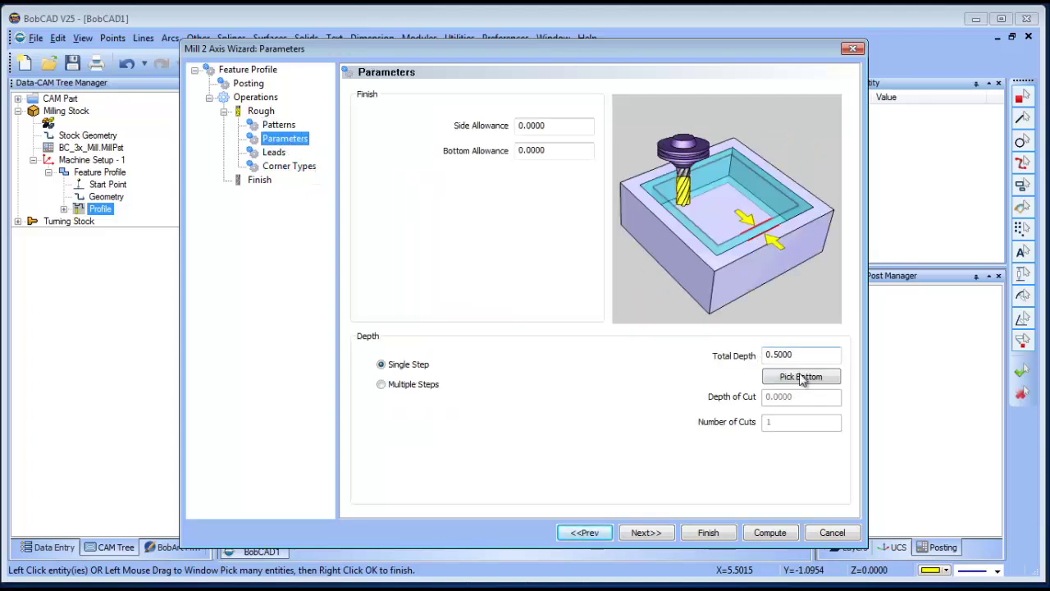
{"action": "left_click", "coordinate": [783, 355]}
{"action": "type", "text": ".125"}
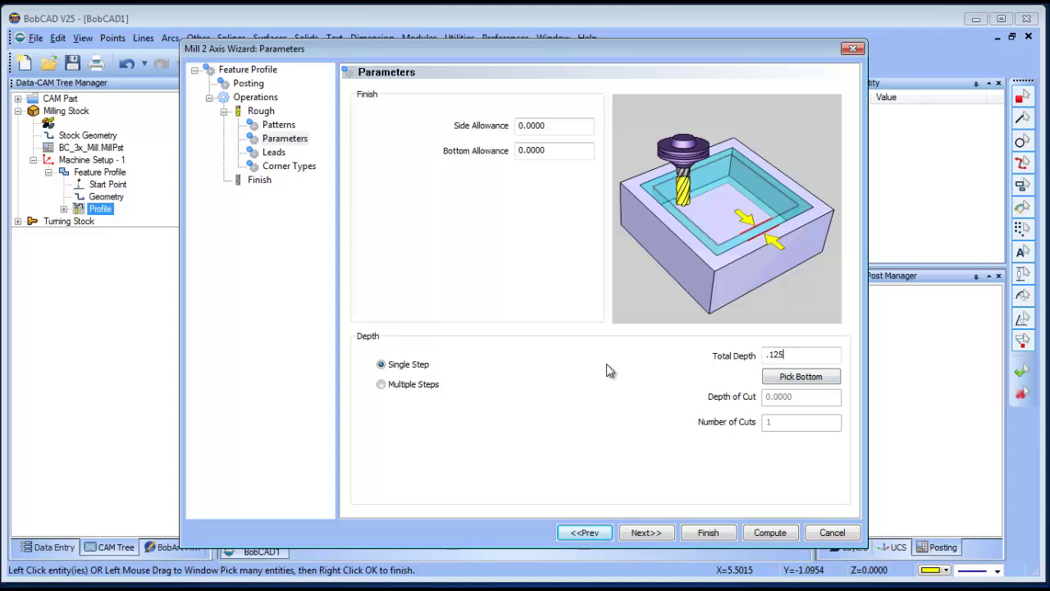
{"action": "left_click", "coordinate": [770, 532]}
{"action": "left_click", "coordinate": [540, 63]}
{"action": "left_click_drag", "start_coordinate": [572, 438], "coordinate": [577, 401]}
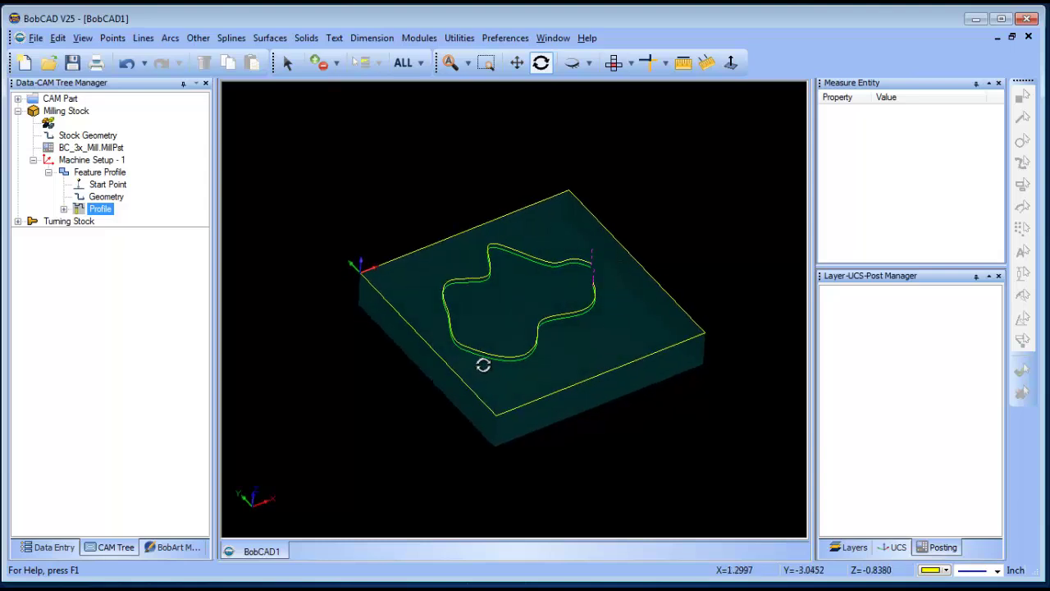
Post the NC program from the CAM Part's Milling Tools.
{"action": "left_click", "coordinate": [65, 111]}
{"action": "left_click", "coordinate": [17, 99]}
{"action": "right_click", "coordinate": [86, 111]}
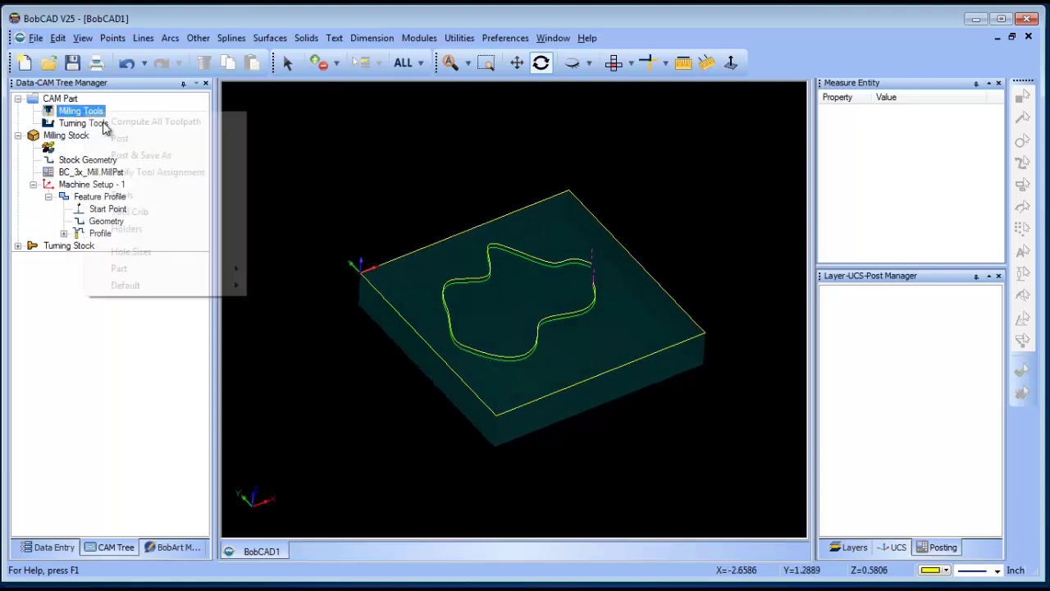
{"action": "left_click", "coordinate": [137, 138]}
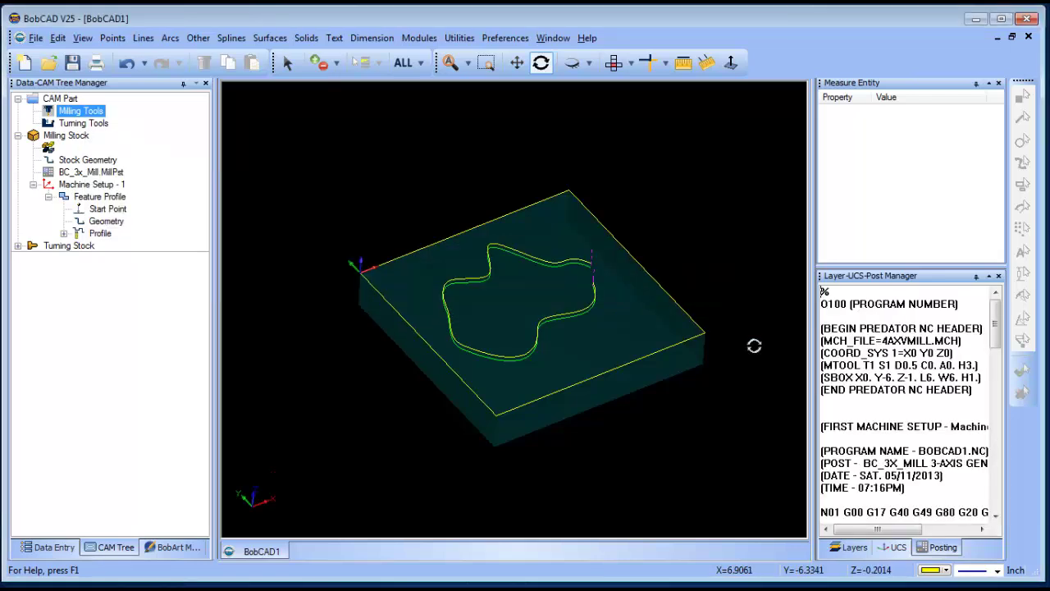
Enlarge the posted code area and read through the G-code down to the end of the program.
{"action": "left_click_drag", "start_coordinate": [906, 268], "coordinate": [907, 146]}
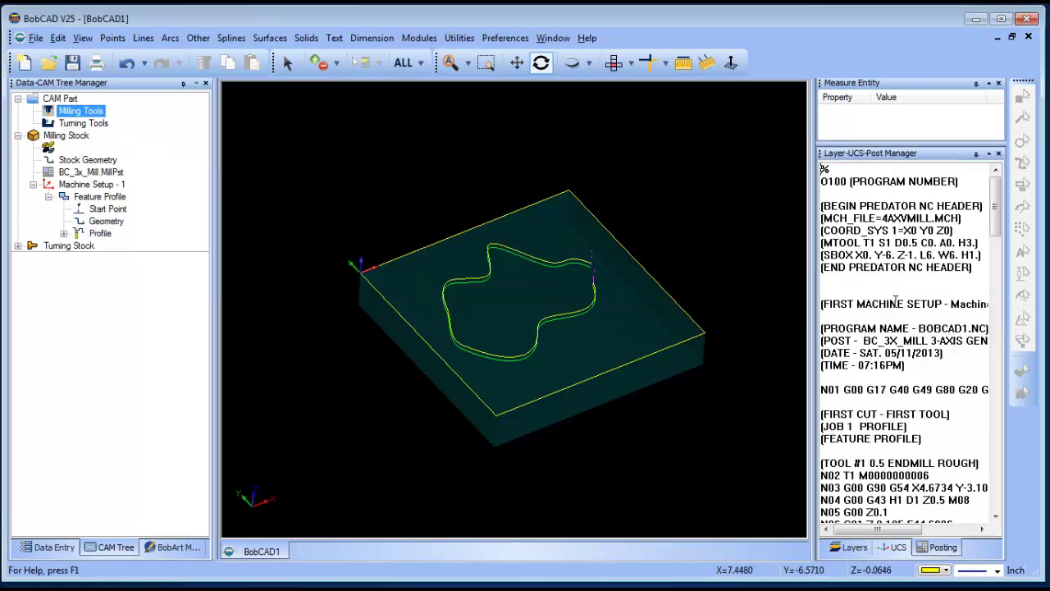
{"action": "scroll", "coordinate": [893, 410], "scroll_direction": "down", "scroll_amount": 2}
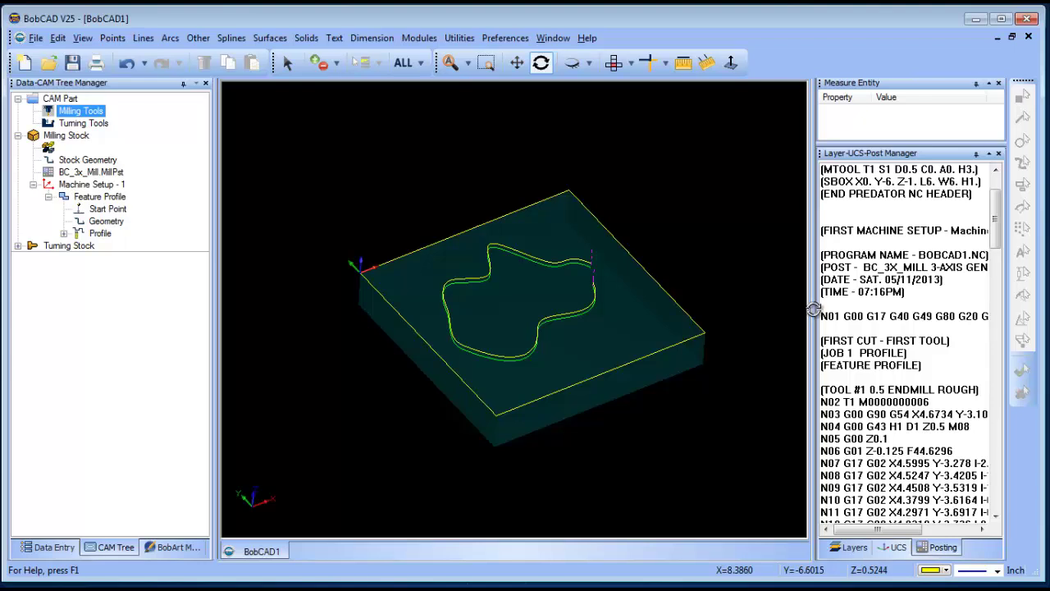
{"action": "left_click_drag", "start_coordinate": [812, 297], "coordinate": [764, 297]}
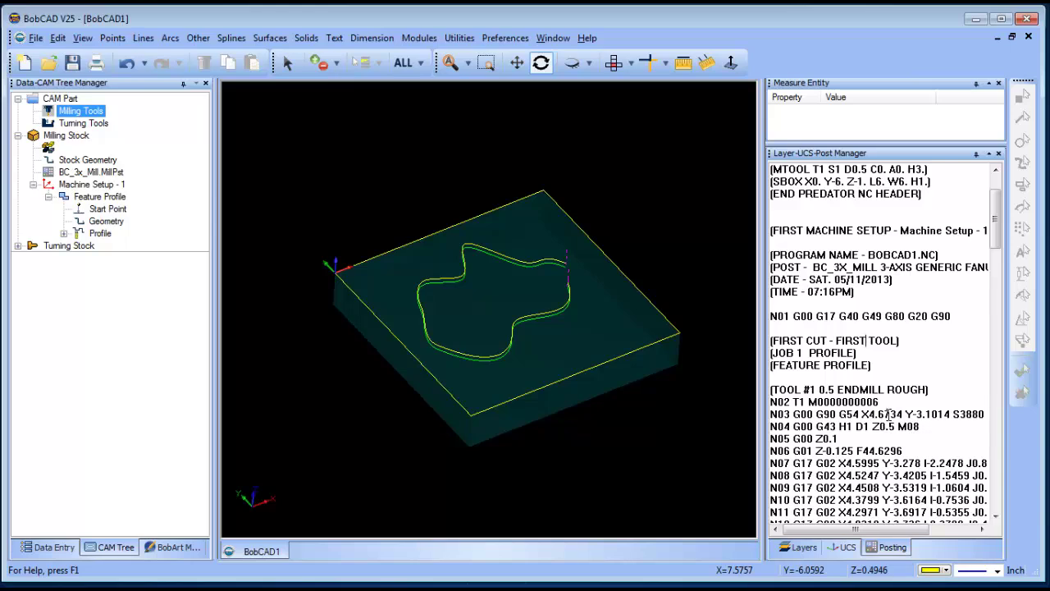
{"action": "scroll", "coordinate": [890, 415], "scroll_direction": "down", "scroll_amount": 2}
{"action": "scroll", "coordinate": [895, 415], "scroll_direction": "down", "scroll_amount": 3}
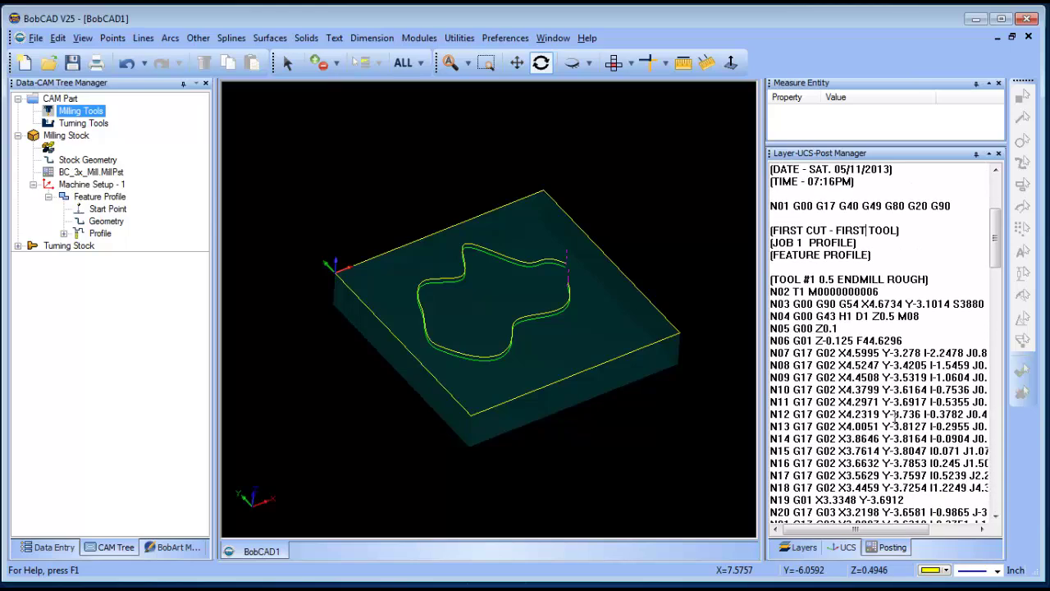
{"action": "scroll", "coordinate": [892, 414], "scroll_direction": "down", "scroll_amount": 12}
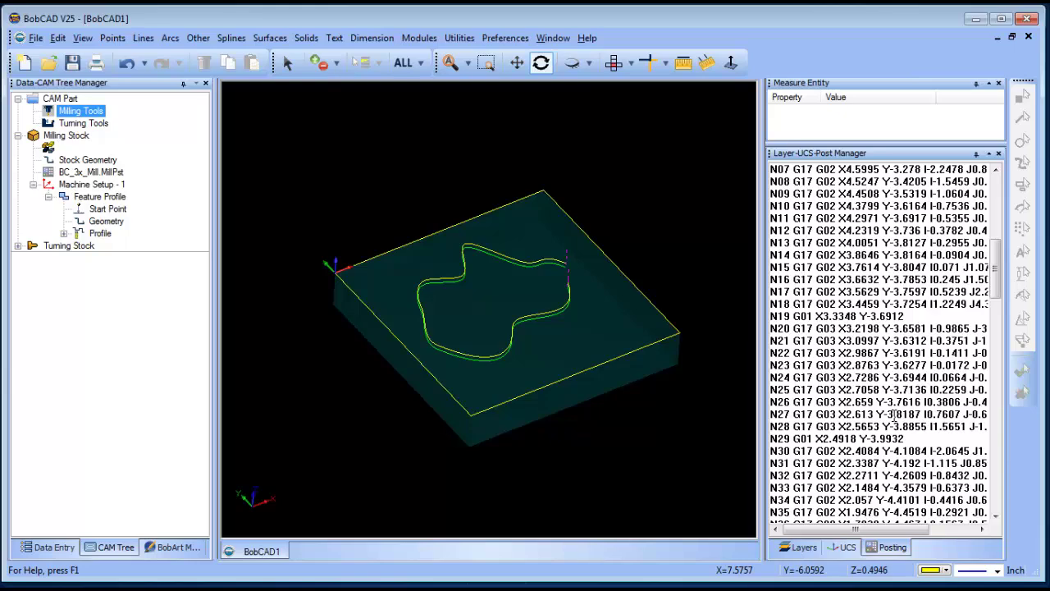
{"action": "scroll", "coordinate": [894, 415], "scroll_direction": "down", "scroll_amount": 20}
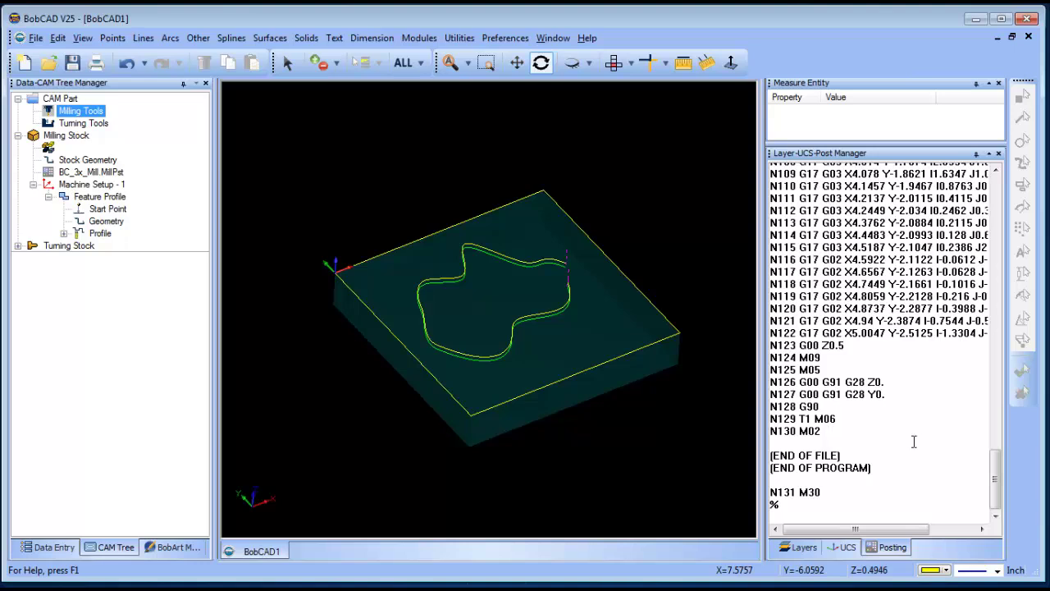
Return the drawing to the top view and leave selection mode.
{"action": "left_click", "coordinate": [615, 63]}
{"action": "right_click", "coordinate": [517, 130]}
{"action": "left_click", "coordinate": [561, 146]}
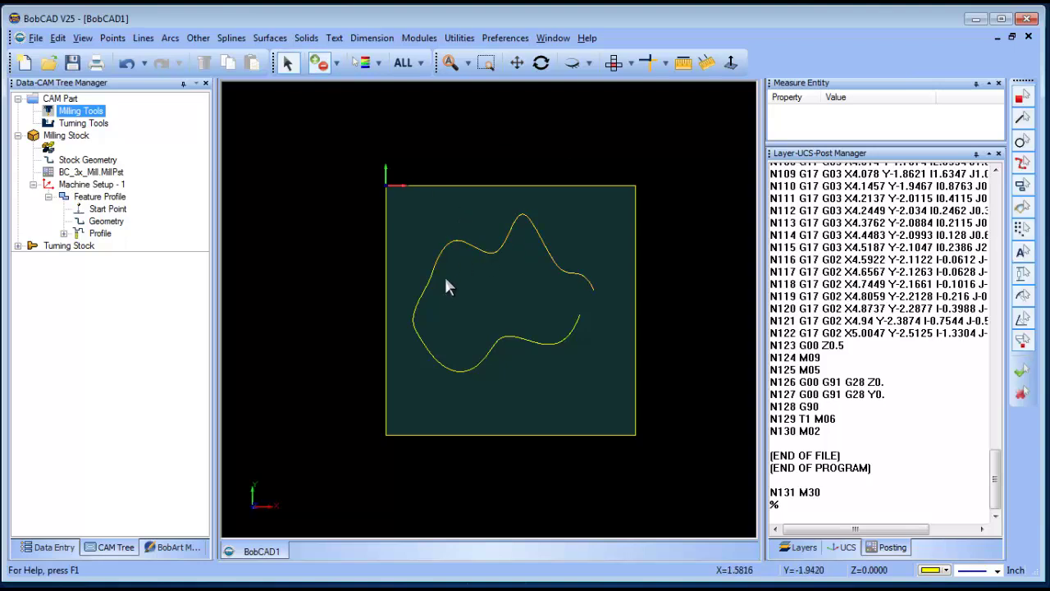
{"action": "right_click", "coordinate": [501, 277]}
{"action": "left_click", "coordinate": [550, 305]}
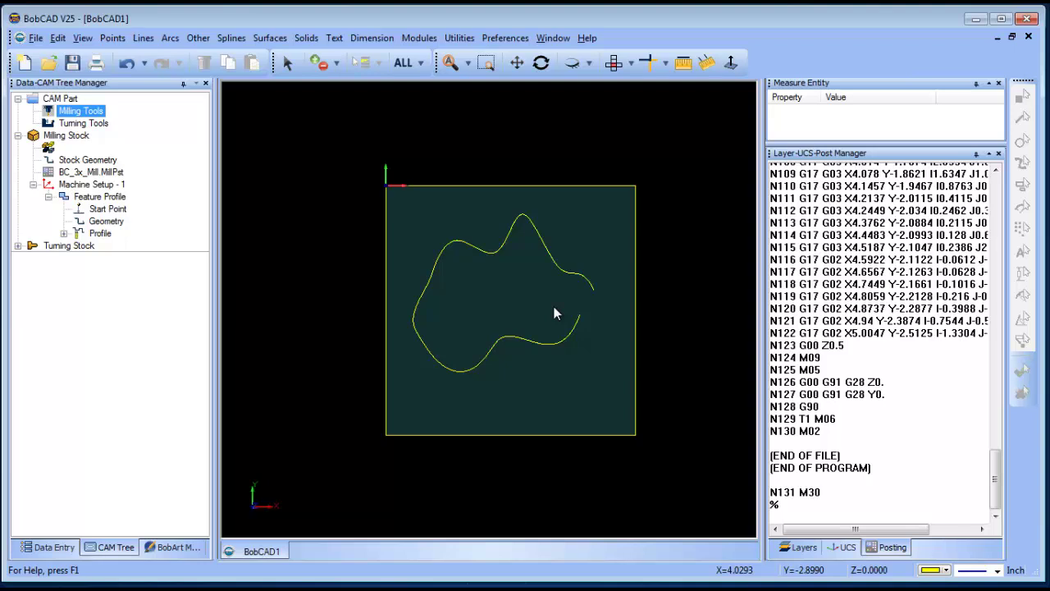
Explode both splines of the chain into lines with an accuracy of 0.0005.
{"action": "left_click", "coordinate": [459, 37]}
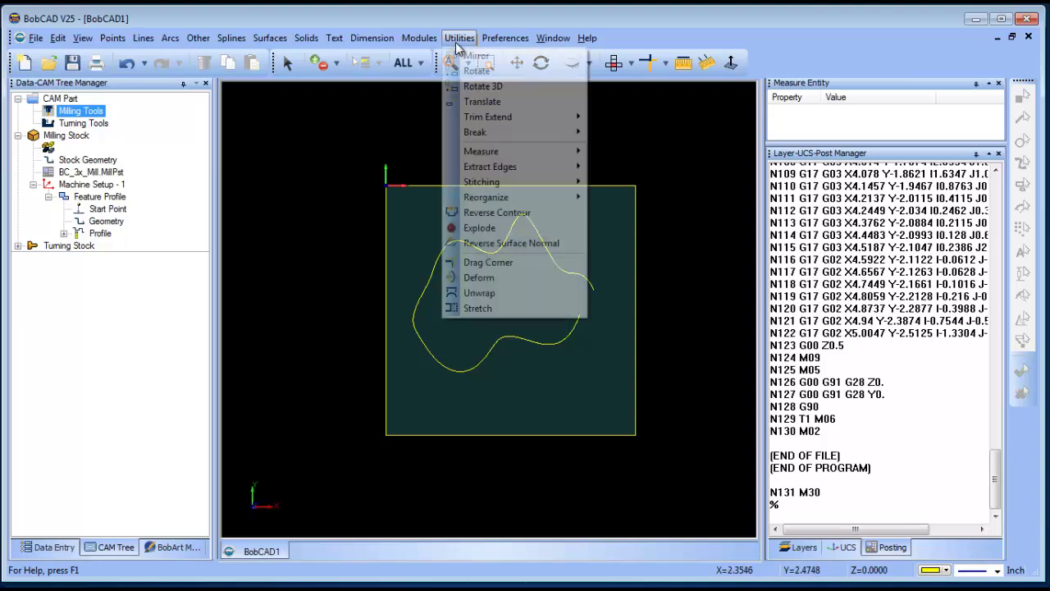
{"action": "left_click", "coordinate": [565, 231]}
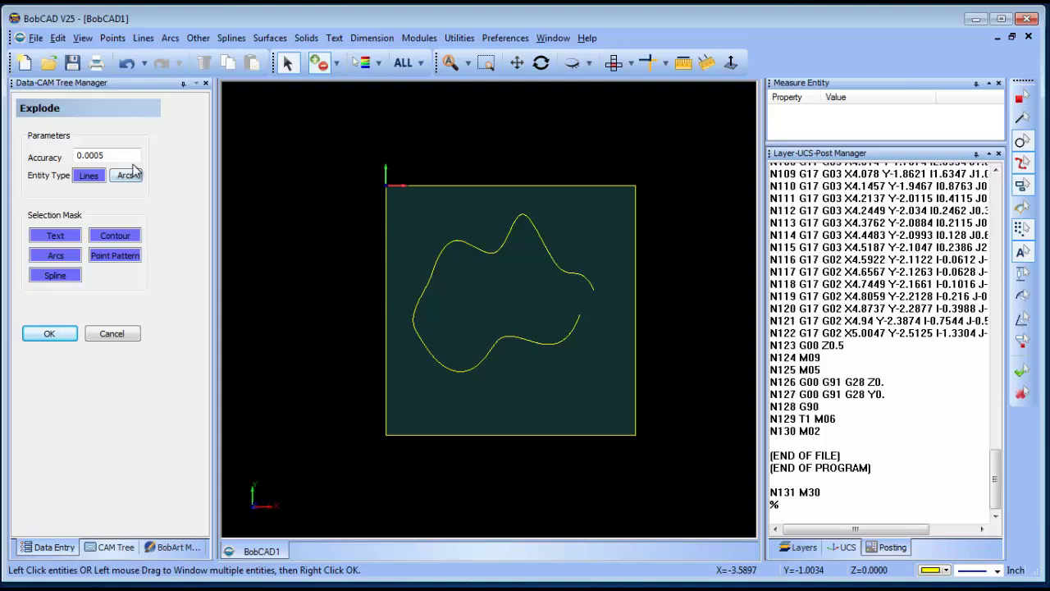
{"action": "left_click_drag", "start_coordinate": [401, 201], "coordinate": [603, 399]}
{"action": "right_click", "coordinate": [614, 129]}
{"action": "left_click", "coordinate": [622, 135]}
{"action": "right_click", "coordinate": [520, 137]}
{"action": "left_click", "coordinate": [548, 160]}
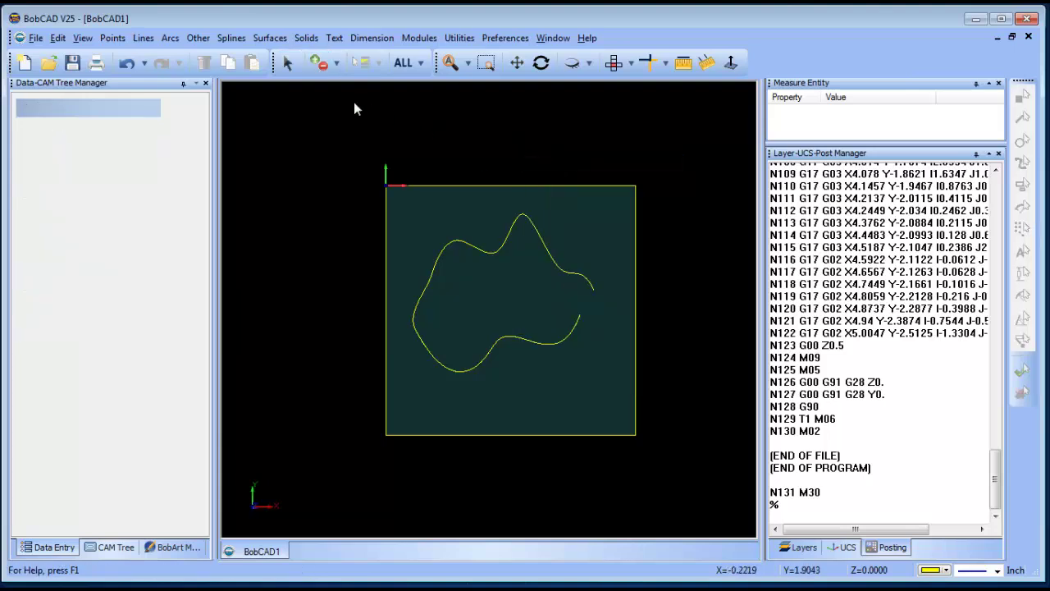
{"action": "left_click", "coordinate": [288, 62]}
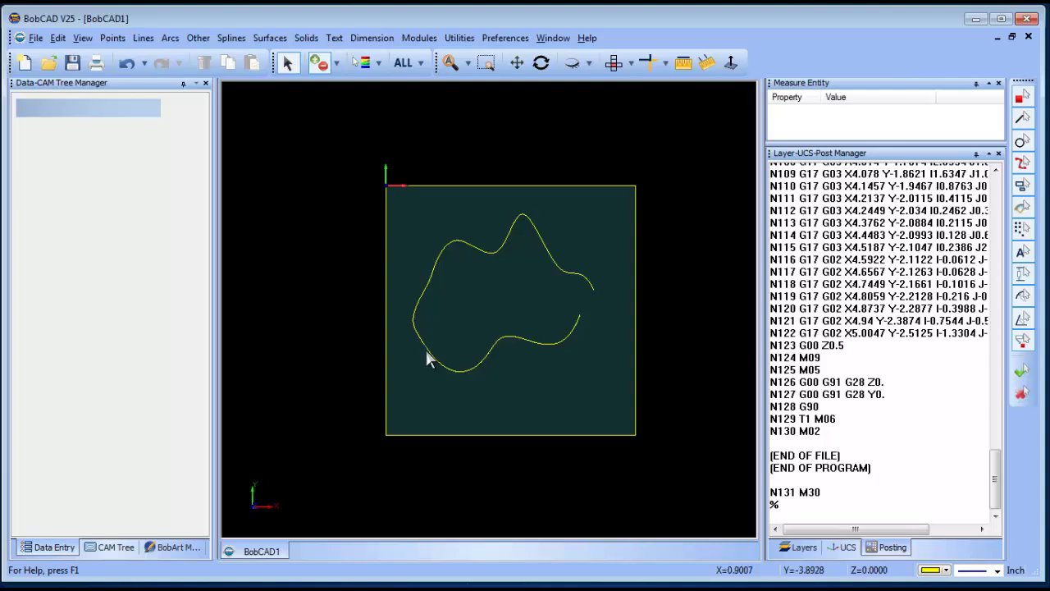
{"action": "right_click", "coordinate": [500, 285]}
{"action": "left_click", "coordinate": [525, 306]}
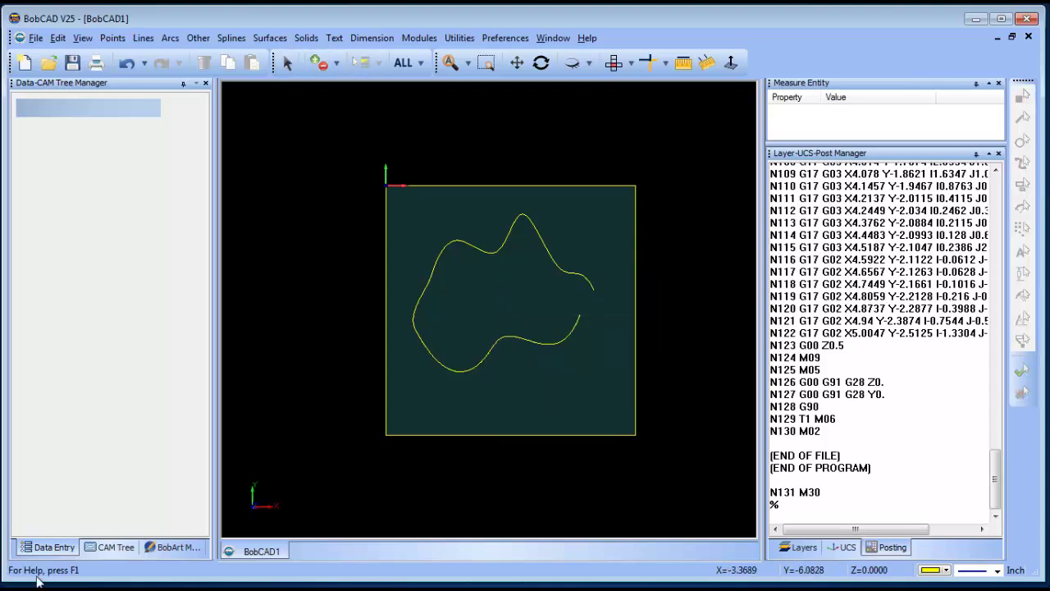
Reselect the exploded lines as the profile feature's geometry and recompute the Profile toolpath.
{"action": "left_click", "coordinate": [111, 547]}
{"action": "right_click", "coordinate": [115, 222]}
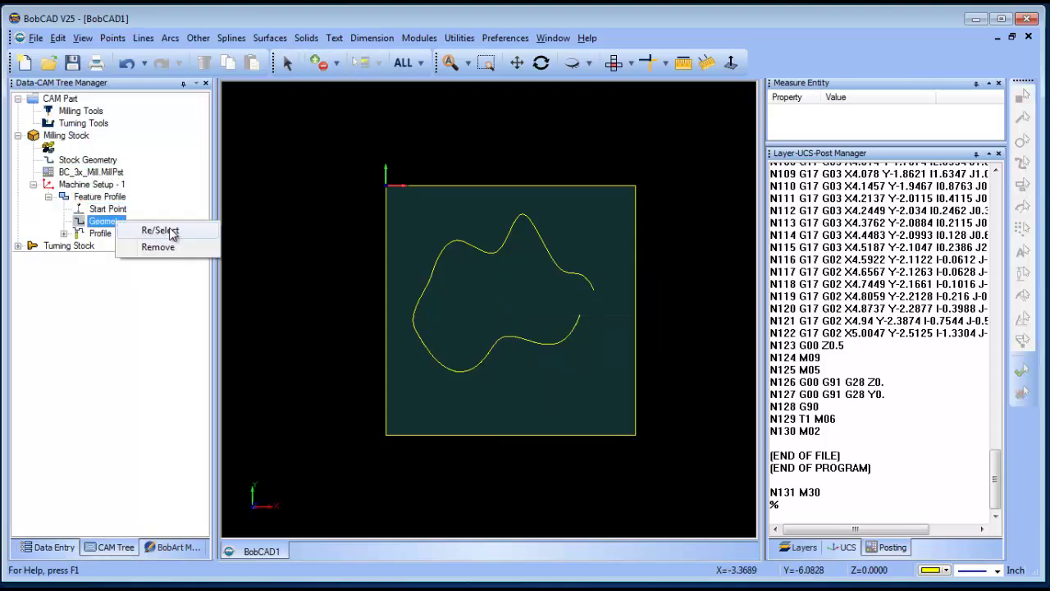
{"action": "left_click", "coordinate": [172, 233]}
{"action": "left_click_drag", "start_coordinate": [402, 198], "coordinate": [604, 380]}
{"action": "right_click", "coordinate": [452, 347]}
{"action": "right_click", "coordinate": [100, 233]}
{"action": "left_click", "coordinate": [168, 260]}
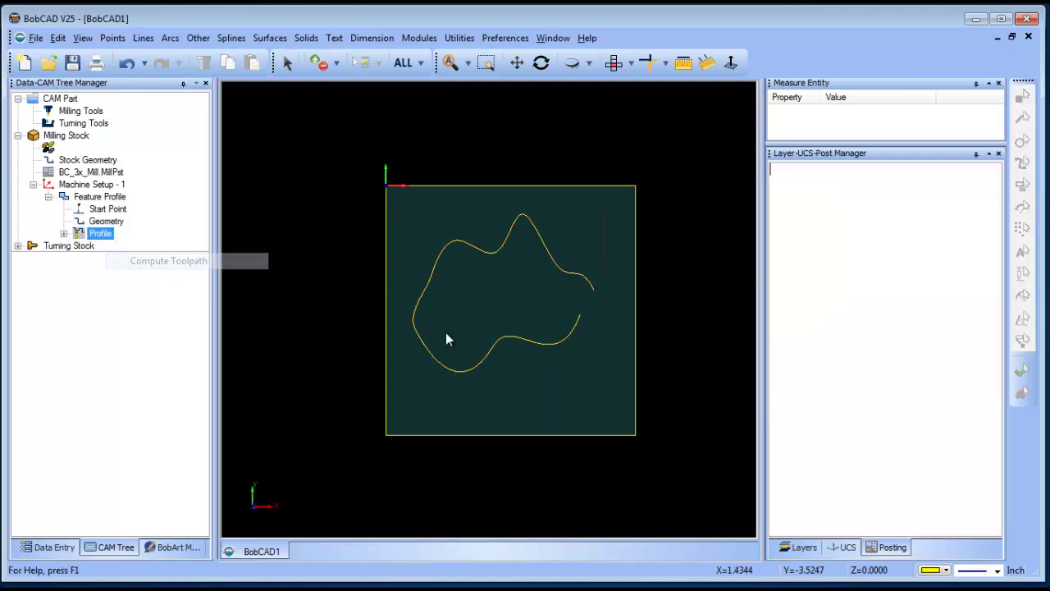
Post the line-based milling program and examine its code from the end upward.
{"action": "right_click", "coordinate": [81, 110]}
{"action": "left_click", "coordinate": [119, 143]}
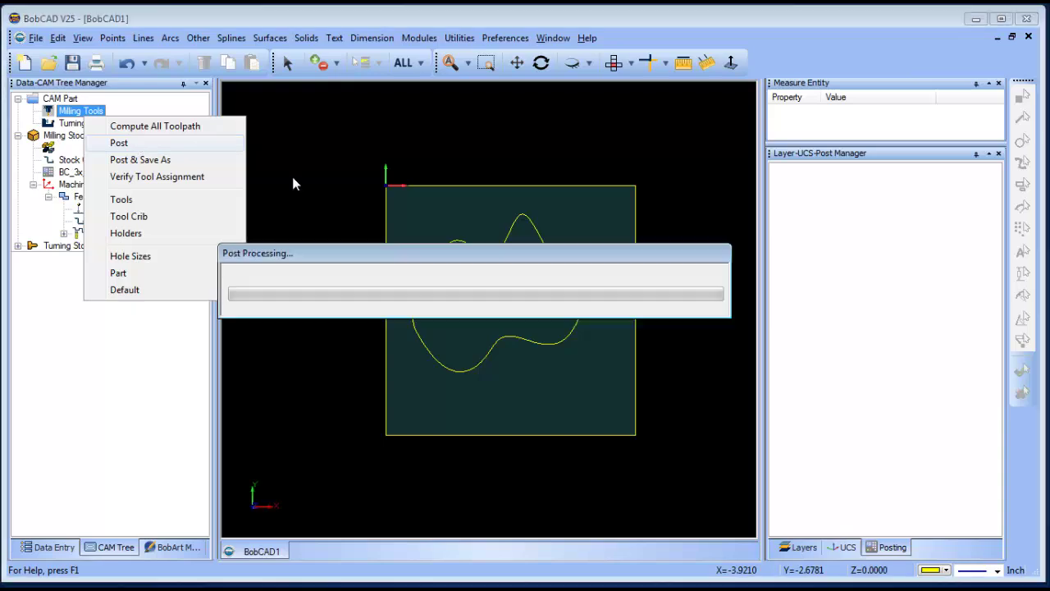
{"action": "left_click_drag", "start_coordinate": [995, 182], "coordinate": [996, 508]}
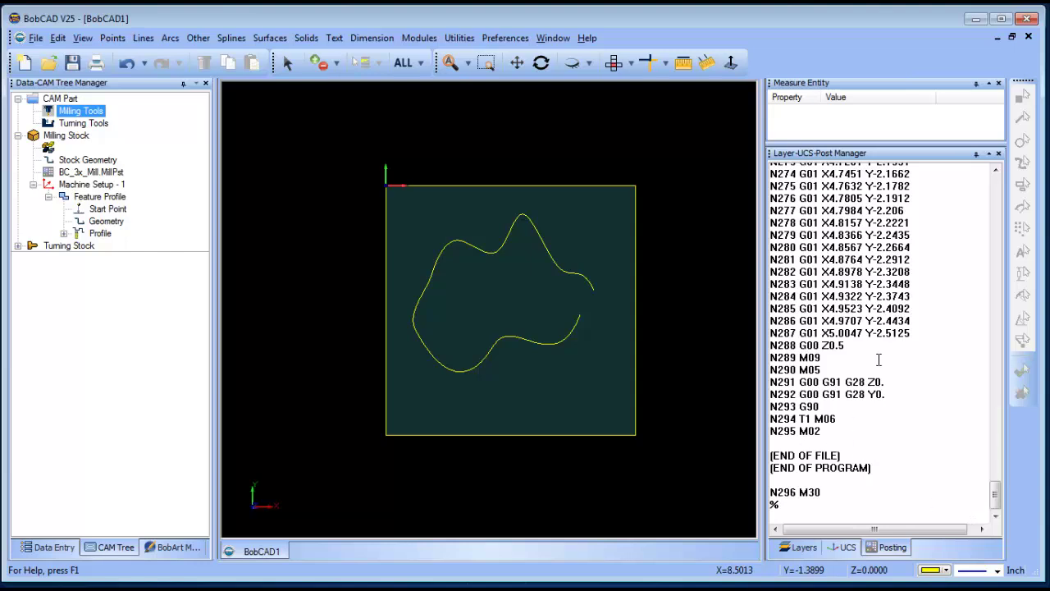
{"action": "scroll", "coordinate": [879, 359], "scroll_direction": "up", "scroll_amount": 3}
{"action": "left_click_drag", "start_coordinate": [805, 212], "coordinate": [927, 400]}
{"action": "scroll", "coordinate": [929, 377], "scroll_direction": "up", "scroll_amount": 15}
{"action": "scroll", "coordinate": [928, 366], "scroll_direction": "up", "scroll_amount": 4}
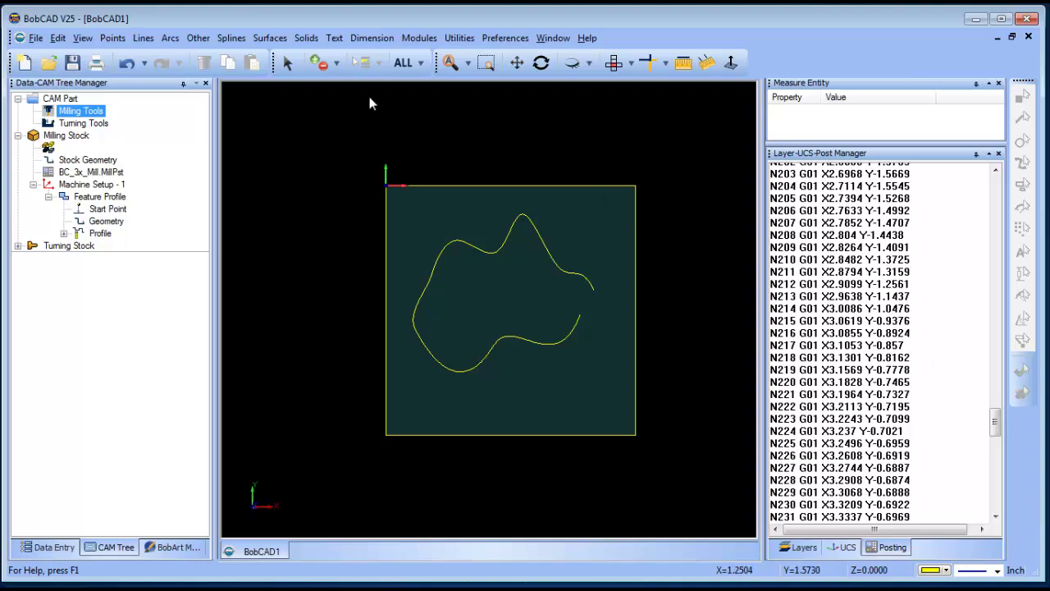
Undo the explosion of the splines into lines.
{"action": "left_click", "coordinate": [127, 65]}
{"action": "right_click", "coordinate": [294, 116]}
{"action": "left_click", "coordinate": [328, 140]}
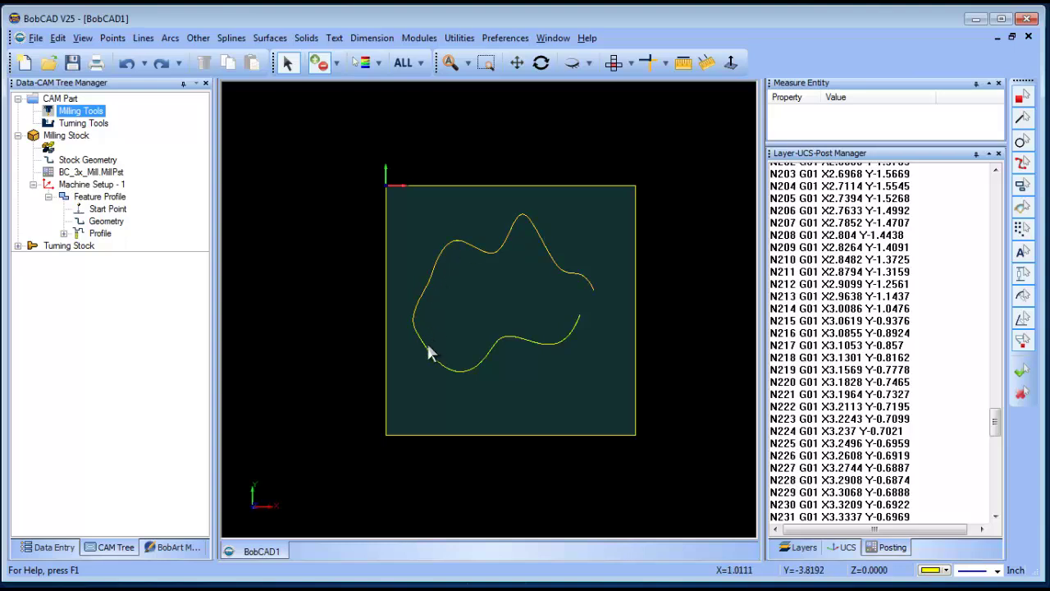
Explode both splines of the chain into arcs with an accuracy of 0.0005 and close the command.
{"action": "left_click", "coordinate": [461, 40]}
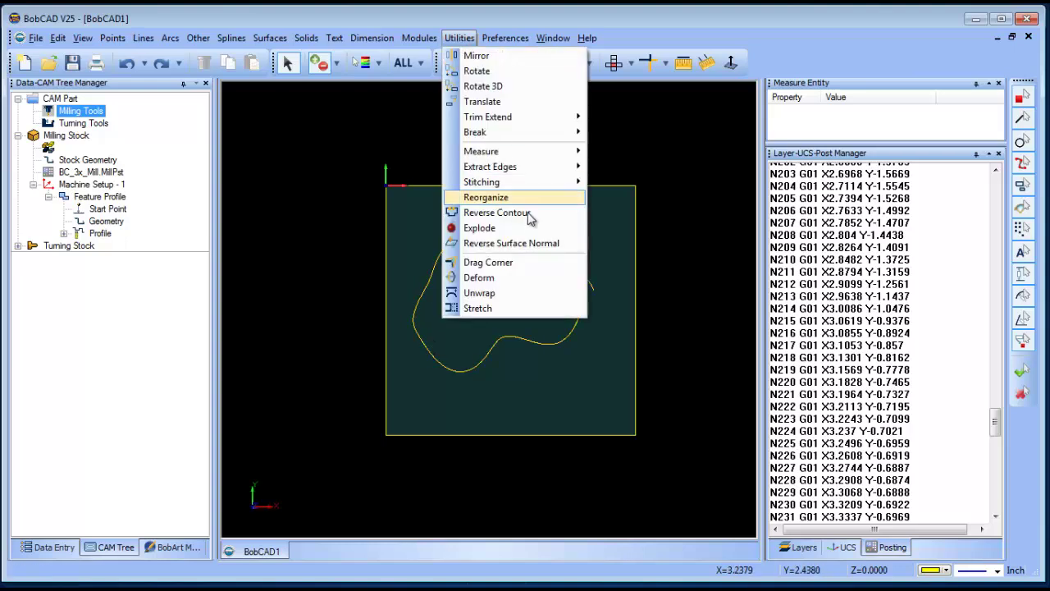
{"action": "left_click", "coordinate": [484, 228]}
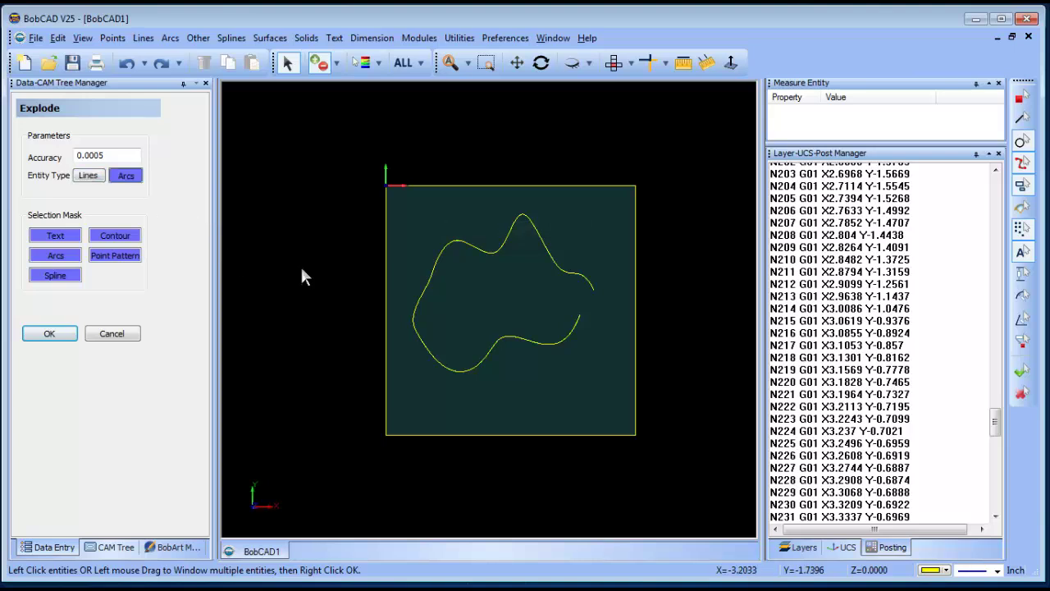
{"action": "left_click_drag", "start_coordinate": [407, 195], "coordinate": [601, 400]}
{"action": "right_click", "coordinate": [533, 149]}
{"action": "left_click", "coordinate": [540, 149]}
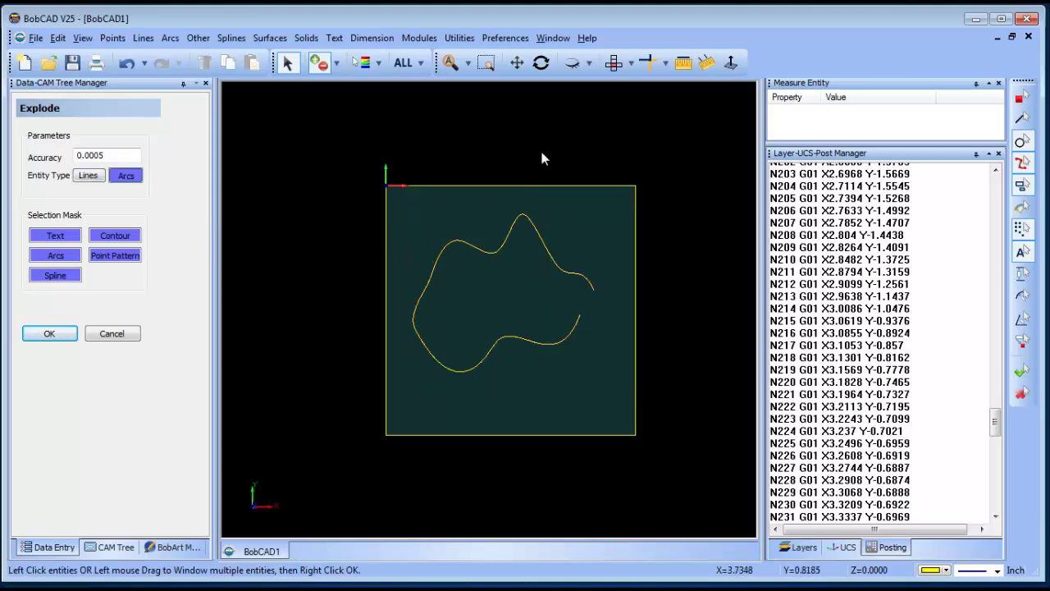
{"action": "left_click", "coordinate": [112, 334]}
Reselect the exploded arcs as the profile feature's geometry and recompute the Profile toolpath.
{"action": "left_click", "coordinate": [112, 547]}
{"action": "left_click", "coordinate": [106, 220]}
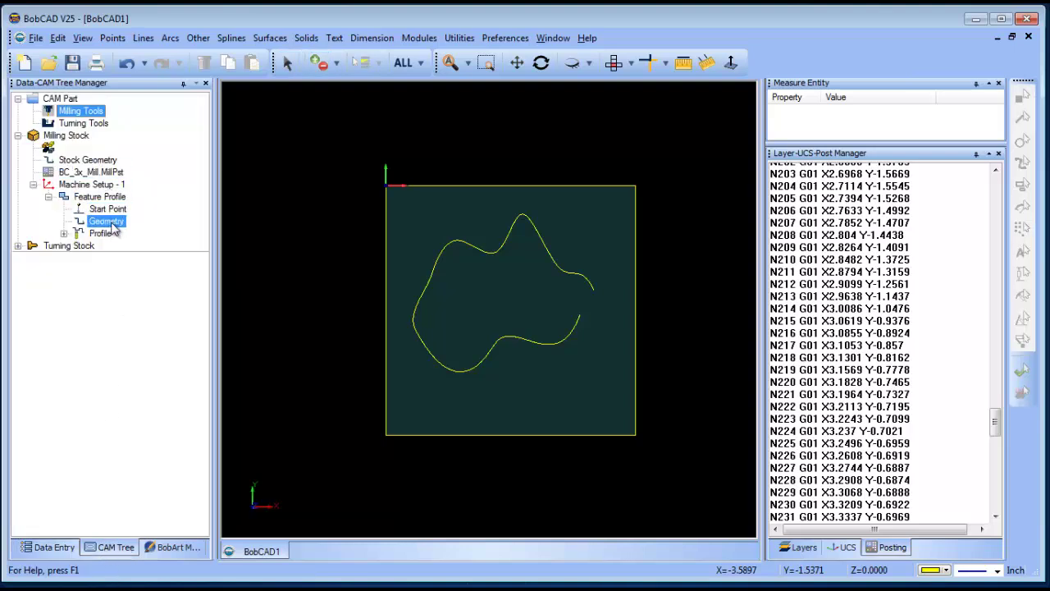
{"action": "right_click", "coordinate": [107, 221]}
{"action": "left_click", "coordinate": [156, 230]}
{"action": "left_click_drag", "start_coordinate": [412, 209], "coordinate": [602, 393]}
{"action": "right_click", "coordinate": [601, 392]}
{"action": "left_click", "coordinate": [608, 392]}
{"action": "left_click", "coordinate": [99, 234]}
{"action": "right_click", "coordinate": [99, 234]}
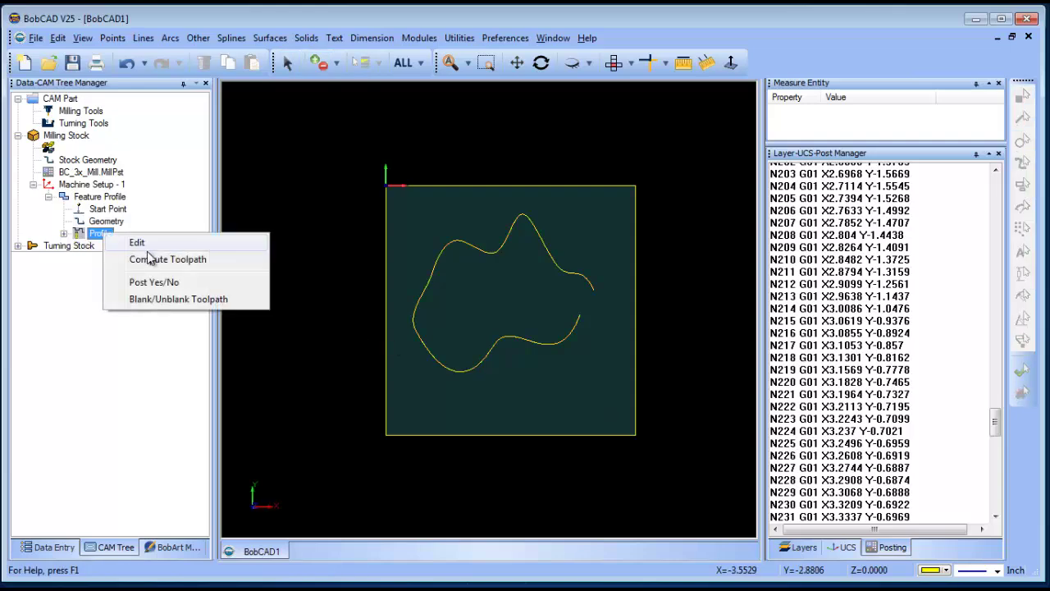
{"action": "left_click", "coordinate": [156, 259]}
Post the arc-based milling program and examine the final line numbers at the end of its code.
{"action": "left_click", "coordinate": [80, 111]}
{"action": "right_click", "coordinate": [82, 112]}
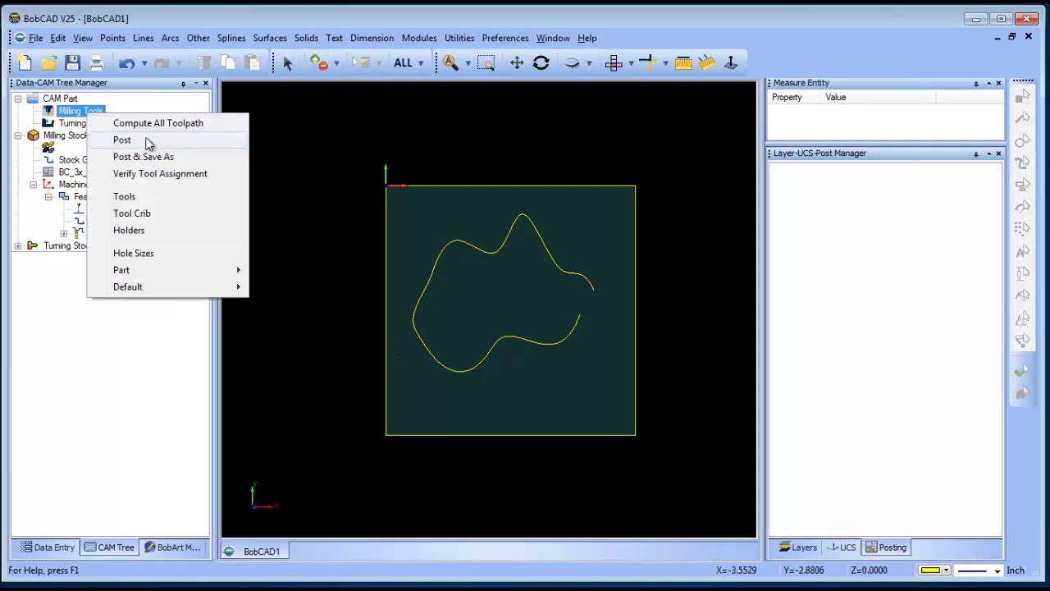
{"action": "left_click", "coordinate": [123, 140]}
{"action": "scroll", "coordinate": [921, 317], "scroll_direction": "down", "scroll_amount": 8}
{"action": "scroll", "coordinate": [921, 317], "scroll_direction": "down", "scroll_amount": 17}
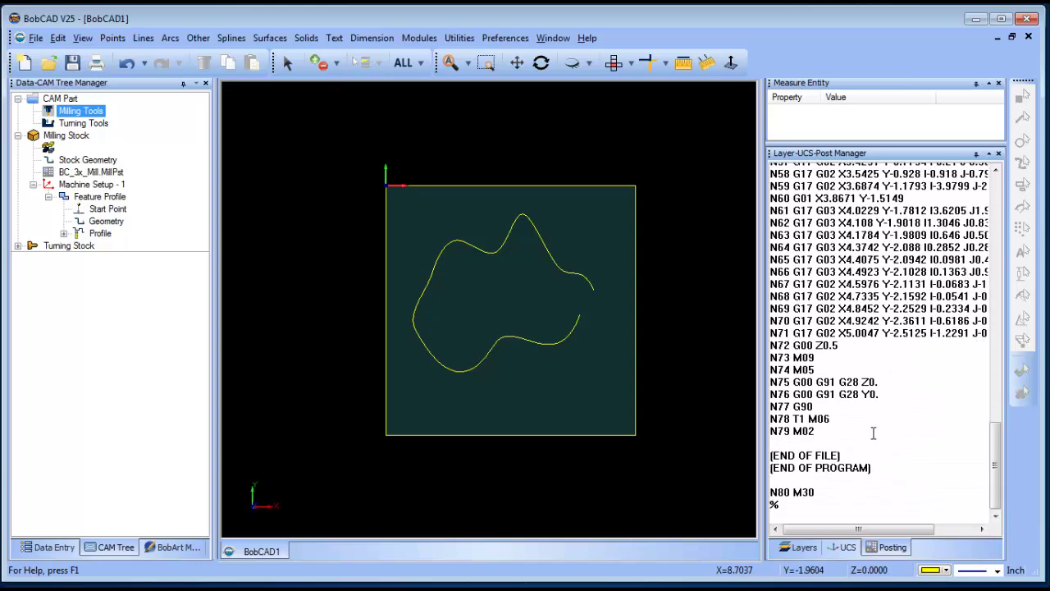
{"action": "left_click_drag", "start_coordinate": [817, 431], "coordinate": [771, 433]}
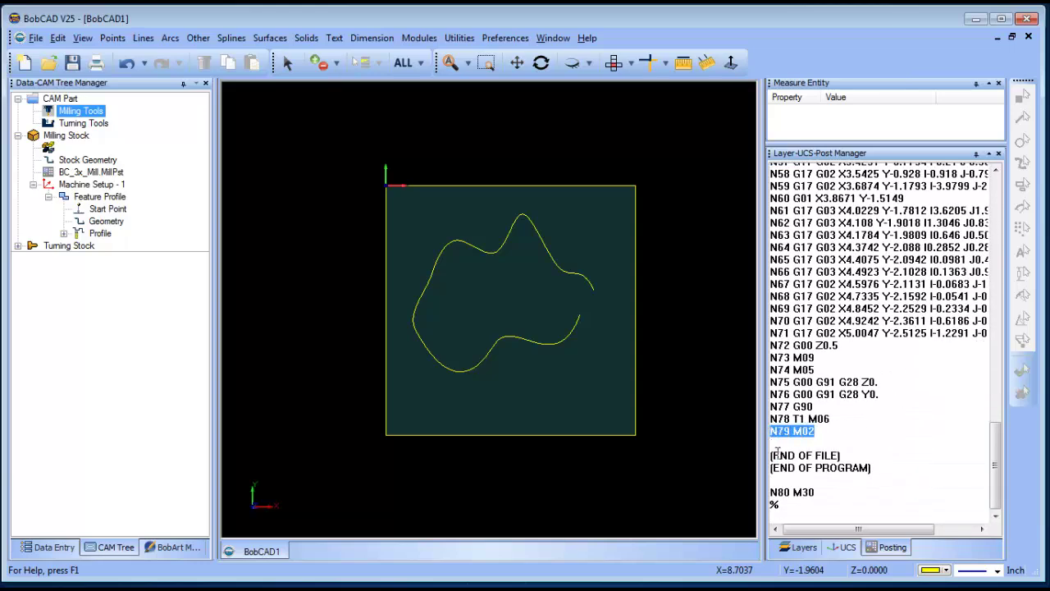
{"action": "left_click", "coordinate": [859, 443]}
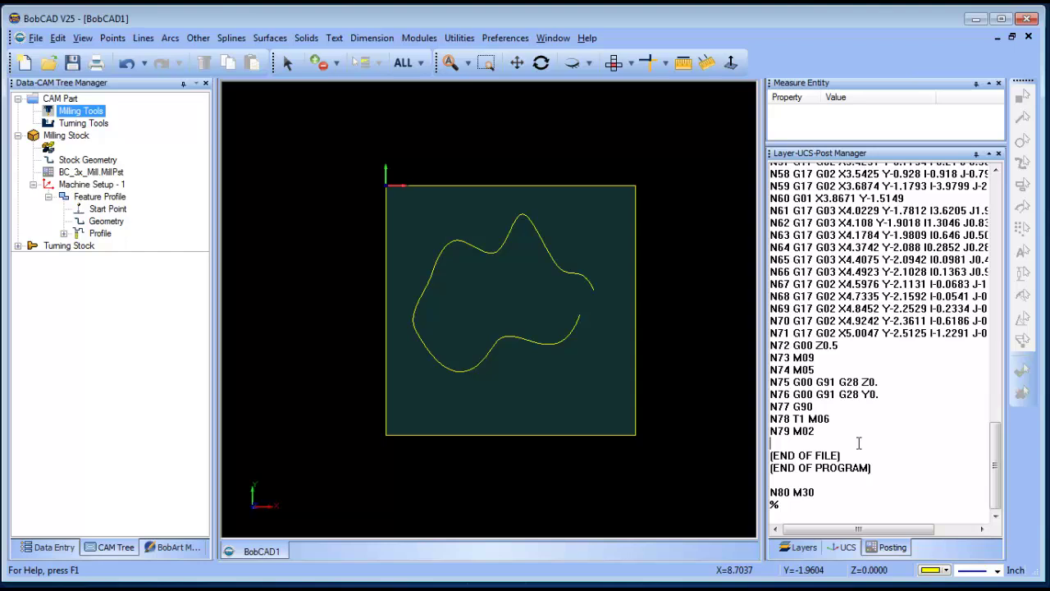
Explode the chain into lines with an accuracy of 0.0005 and close the command.
{"action": "scroll", "coordinate": [543, 335], "scroll_direction": "up", "scroll_amount": 2}
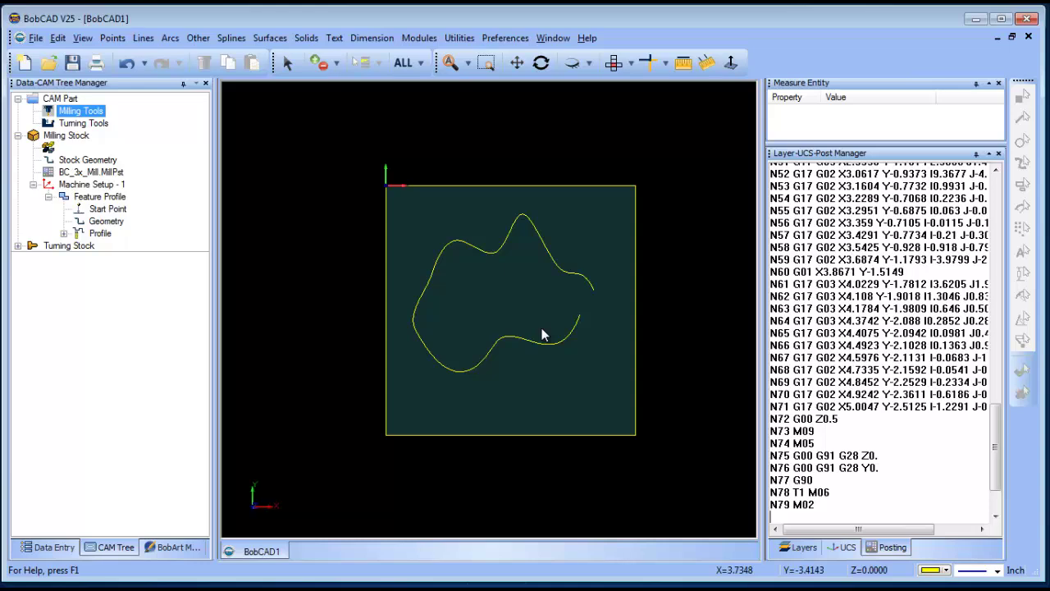
{"action": "scroll", "coordinate": [537, 328], "scroll_direction": "up", "scroll_amount": 3}
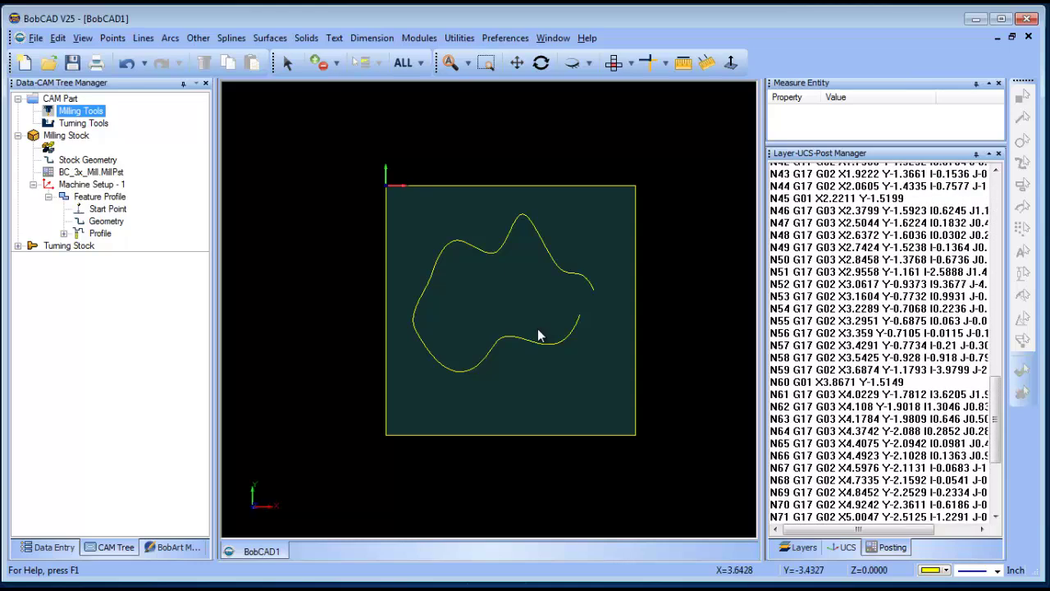
{"action": "left_click", "coordinate": [459, 37]}
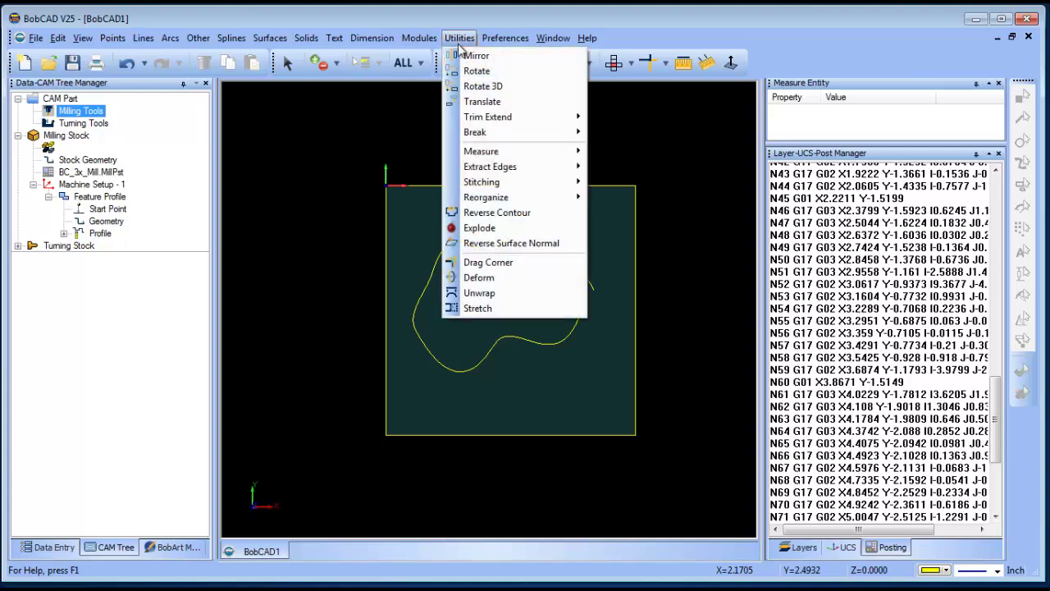
{"action": "left_click", "coordinate": [523, 229]}
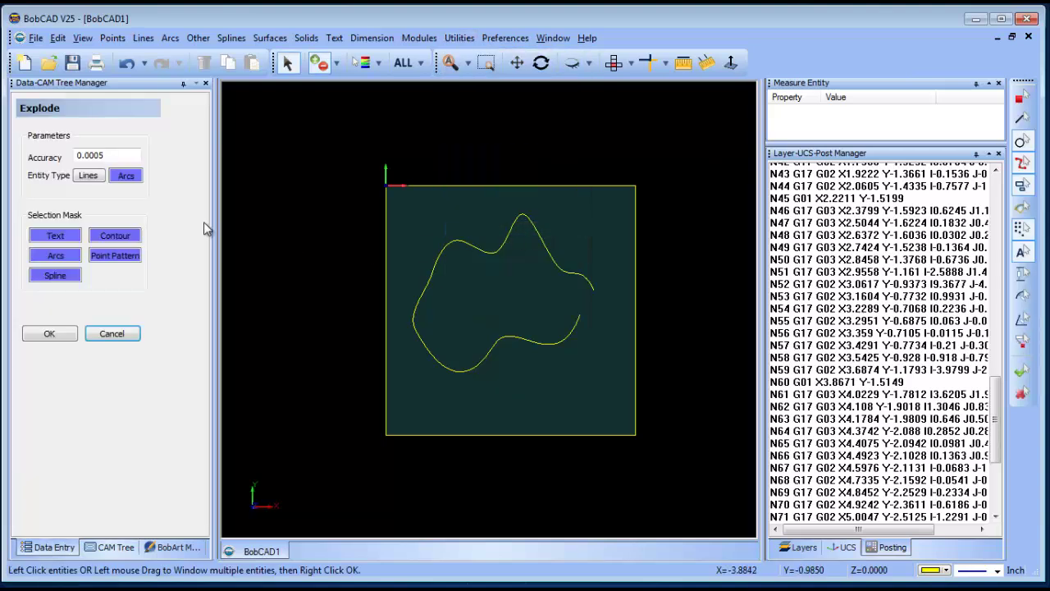
{"action": "left_click", "coordinate": [89, 183]}
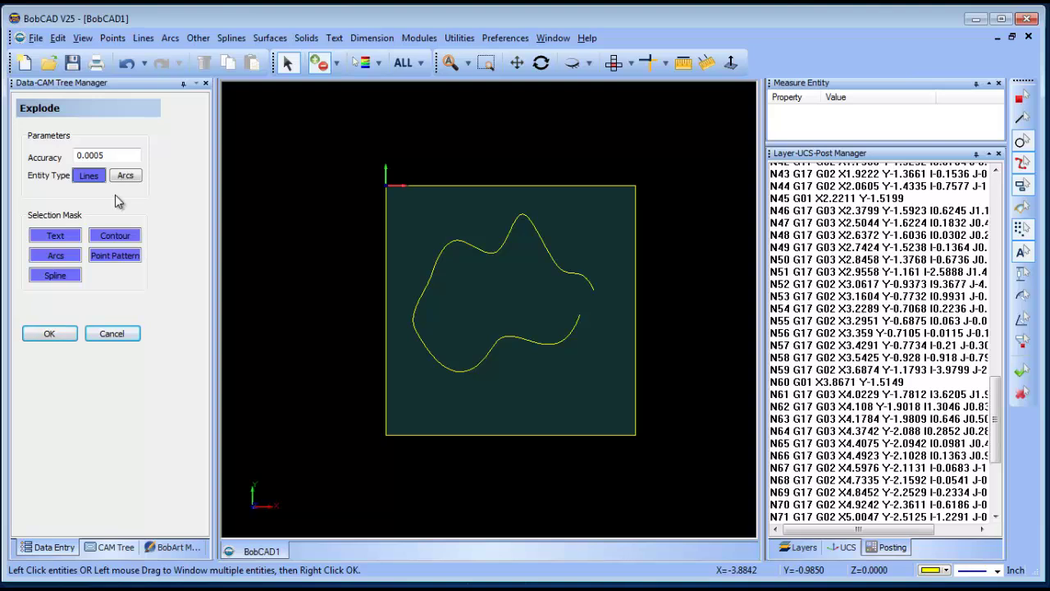
{"action": "left_click", "coordinate": [127, 176]}
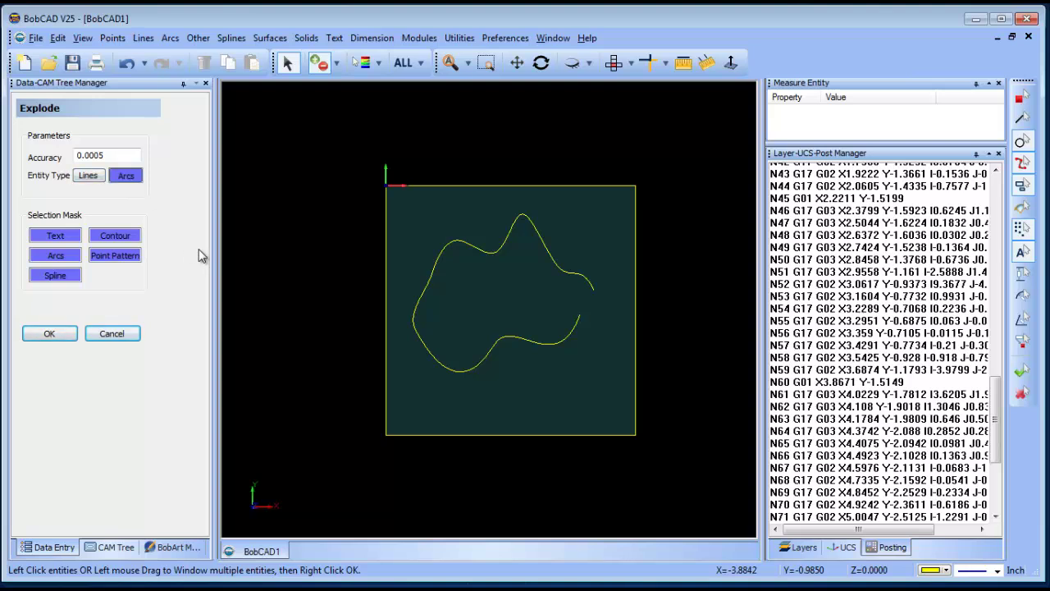
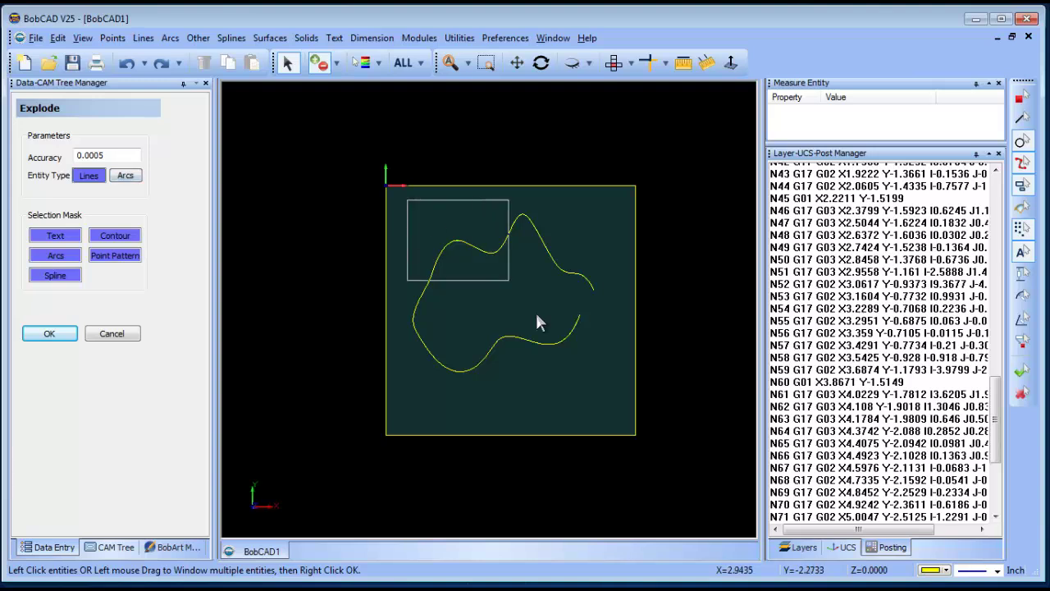
{"action": "right_click", "coordinate": [580, 218]}
{"action": "left_click", "coordinate": [609, 230]}
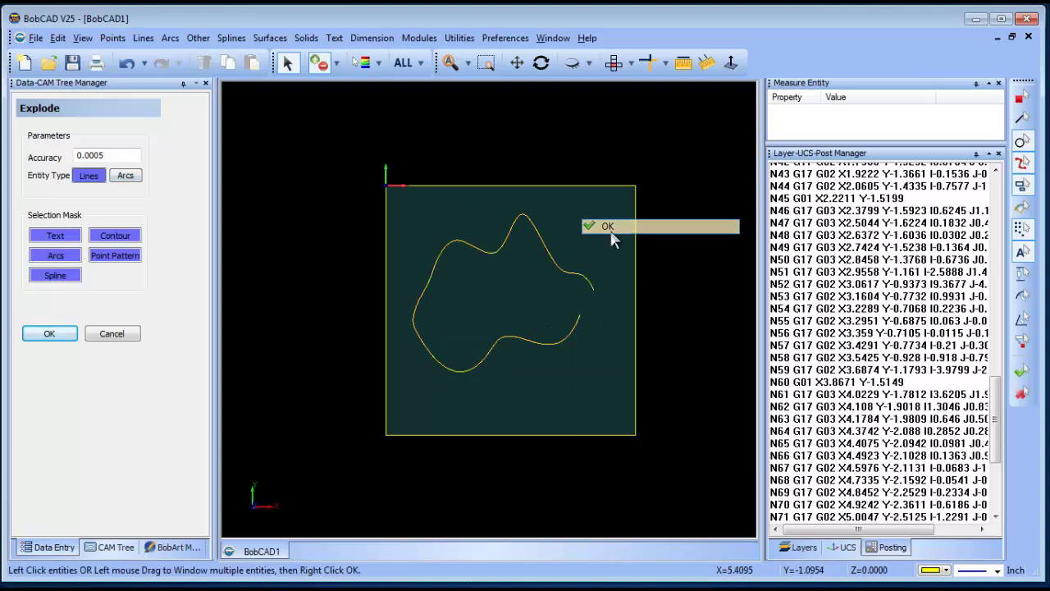
{"action": "left_click", "coordinate": [115, 336]}
Check the entities summary for the quantity of each entity type after exploding to lines, and leave selection mode.
{"action": "left_click", "coordinate": [287, 66]}
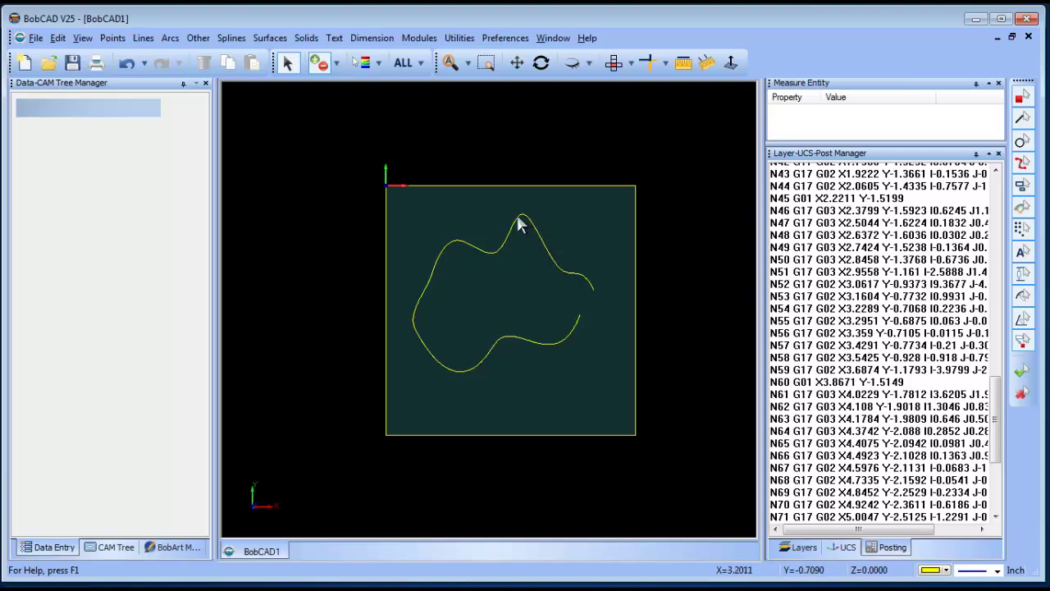
{"action": "right_click", "coordinate": [289, 220]}
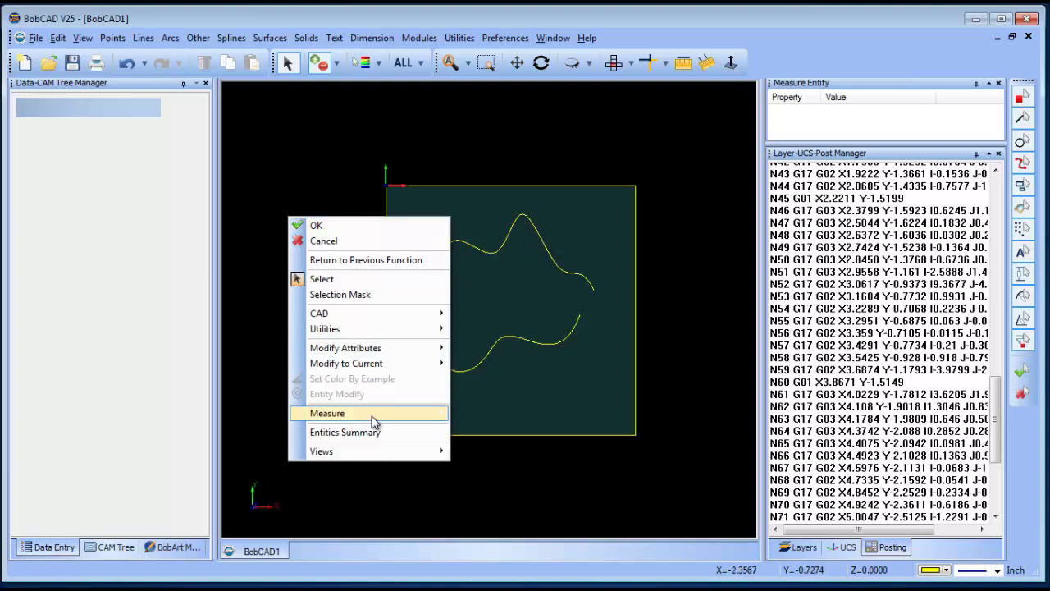
{"action": "left_click", "coordinate": [377, 432]}
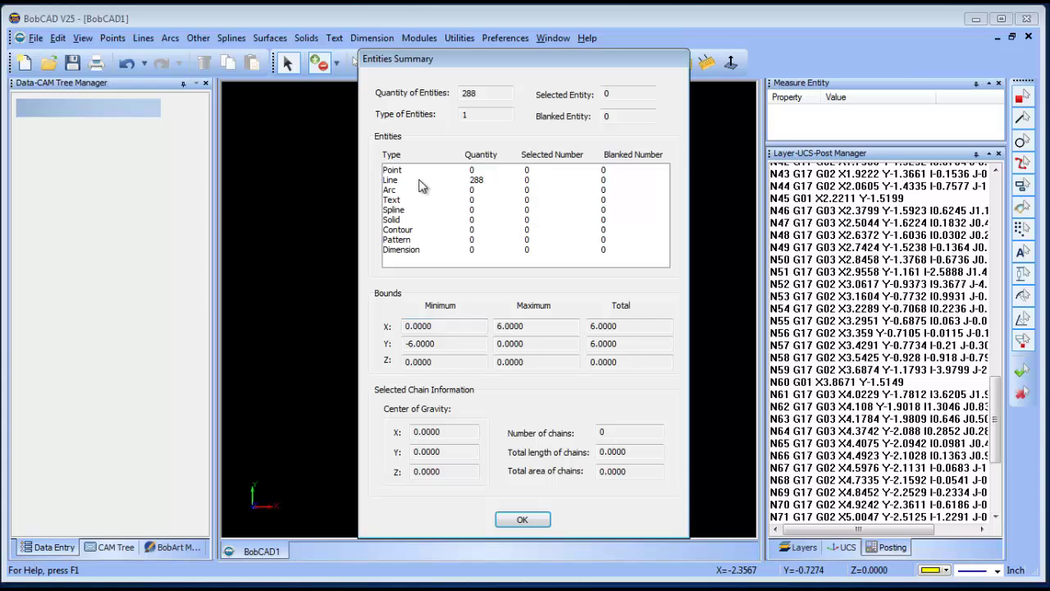
{"action": "left_click", "coordinate": [545, 525]}
{"action": "right_click", "coordinate": [505, 279]}
{"action": "left_click", "coordinate": [529, 306]}
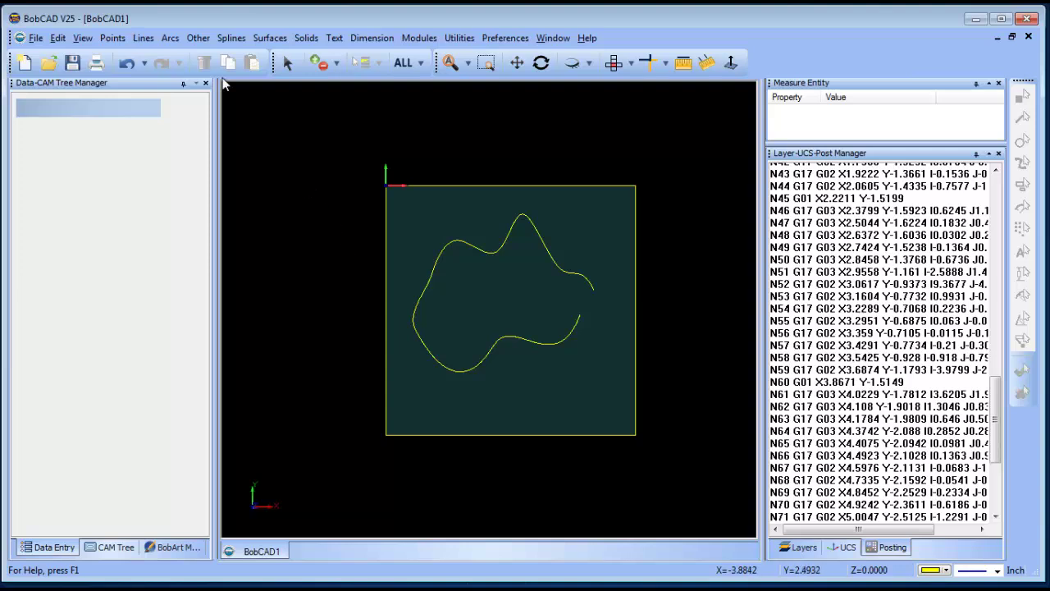
Fit arcs to the exploded line chain with a tolerance of 0.0004 and close the Arc Fit command.
{"action": "left_click", "coordinate": [199, 40]}
{"action": "mouse_move", "coordinate": [170, 38]}
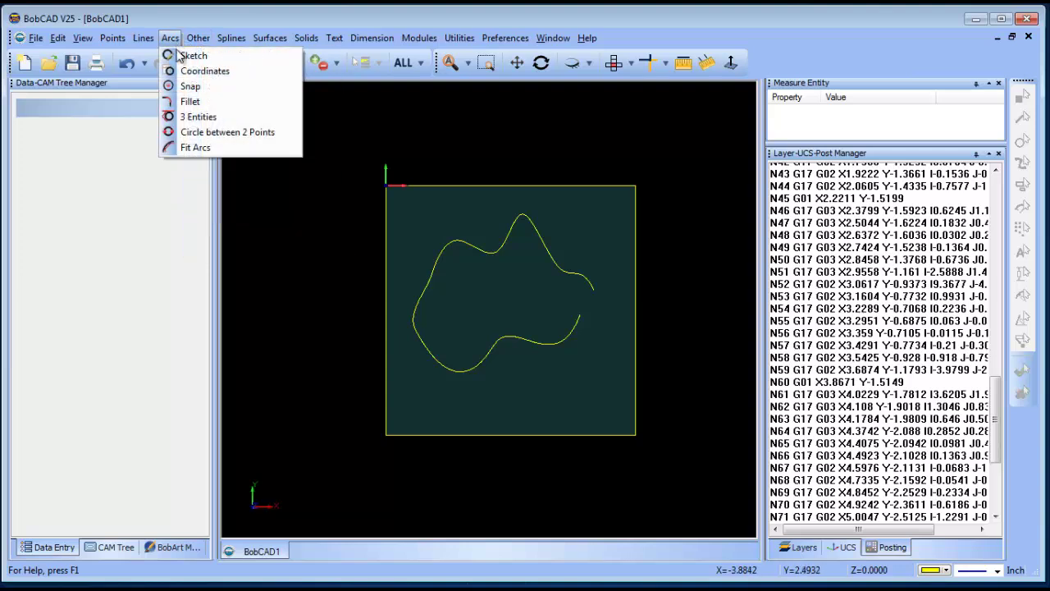
{"action": "left_click", "coordinate": [236, 148]}
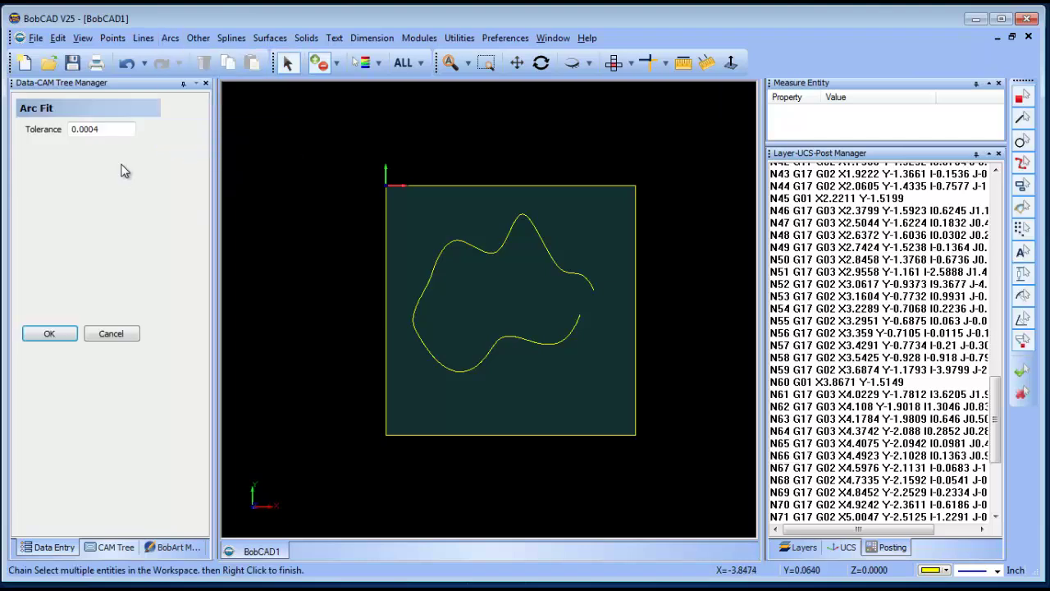
{"action": "left_click_drag", "start_coordinate": [401, 208], "coordinate": [611, 385]}
{"action": "right_click", "coordinate": [497, 291]}
{"action": "left_click", "coordinate": [520, 299]}
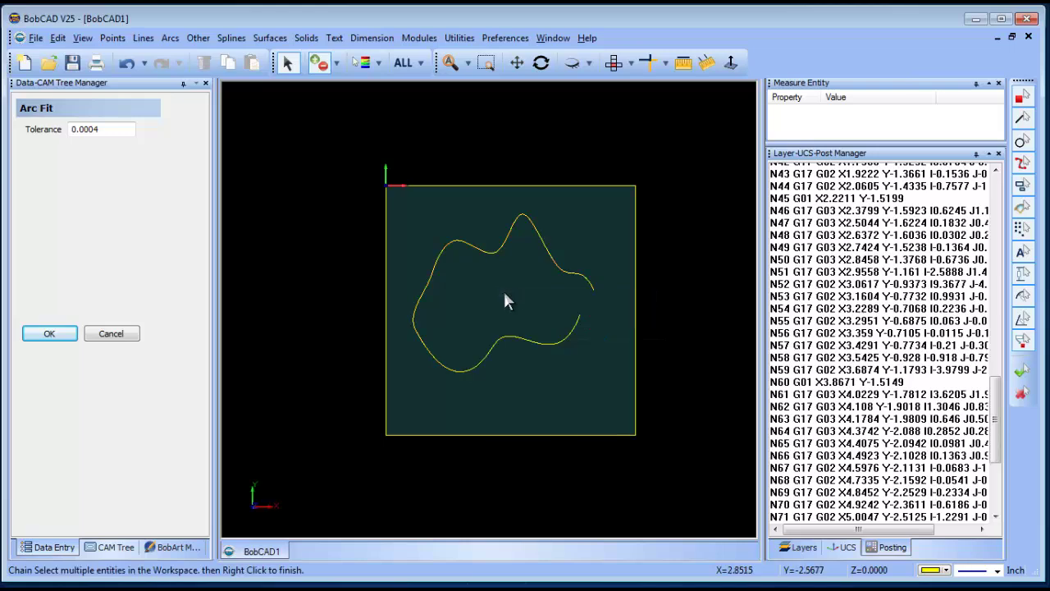
{"action": "right_click", "coordinate": [504, 295]}
{"action": "left_click", "coordinate": [530, 313]}
Review the entities summary to compare the line and arc quantities after arc fitting.
{"action": "right_click", "coordinate": [279, 217]}
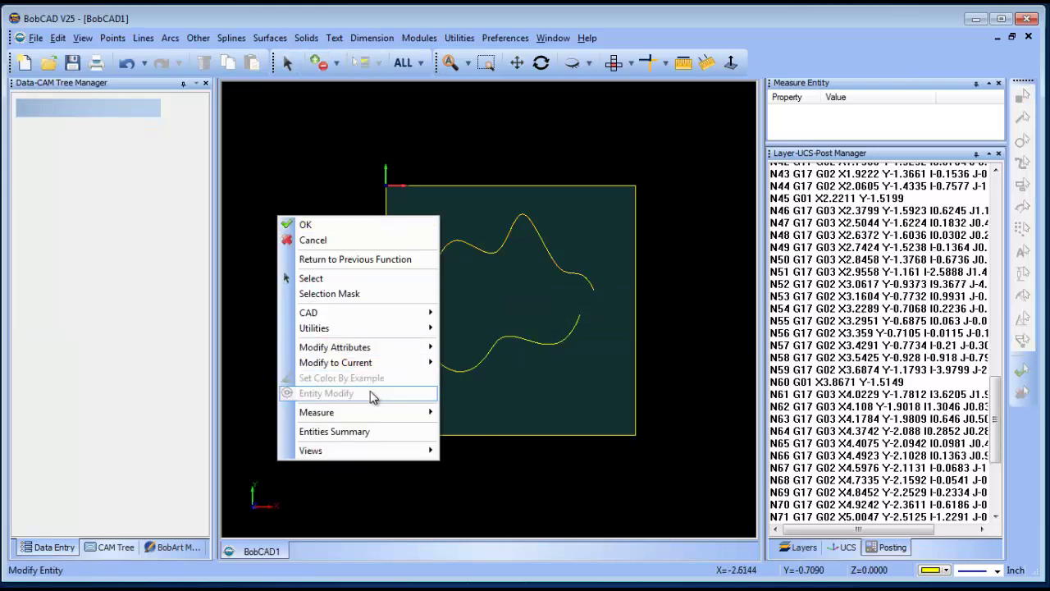
{"action": "left_click", "coordinate": [332, 431]}
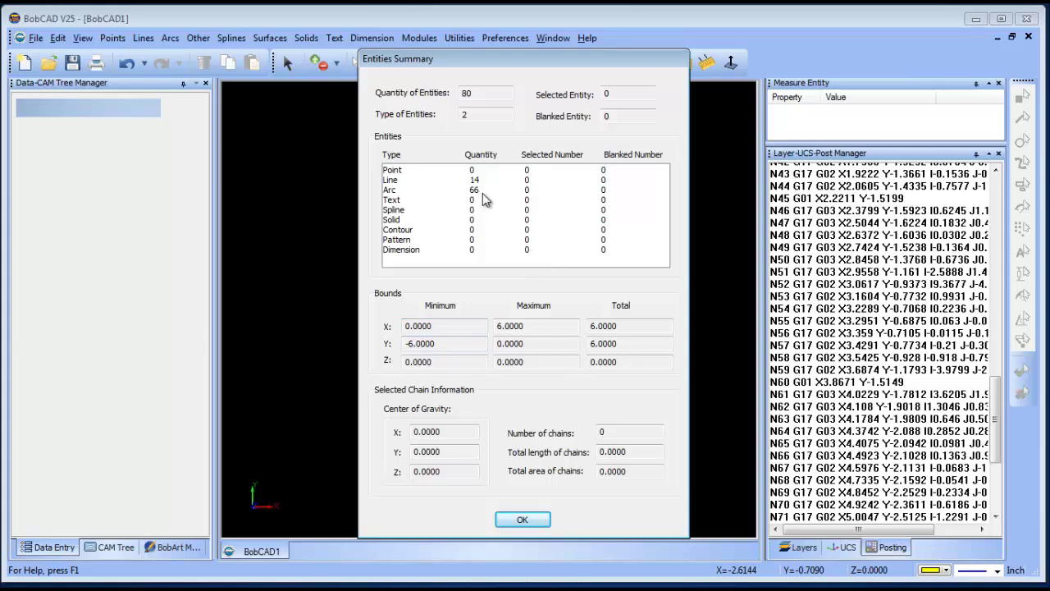
{"action": "left_click", "coordinate": [522, 518]}
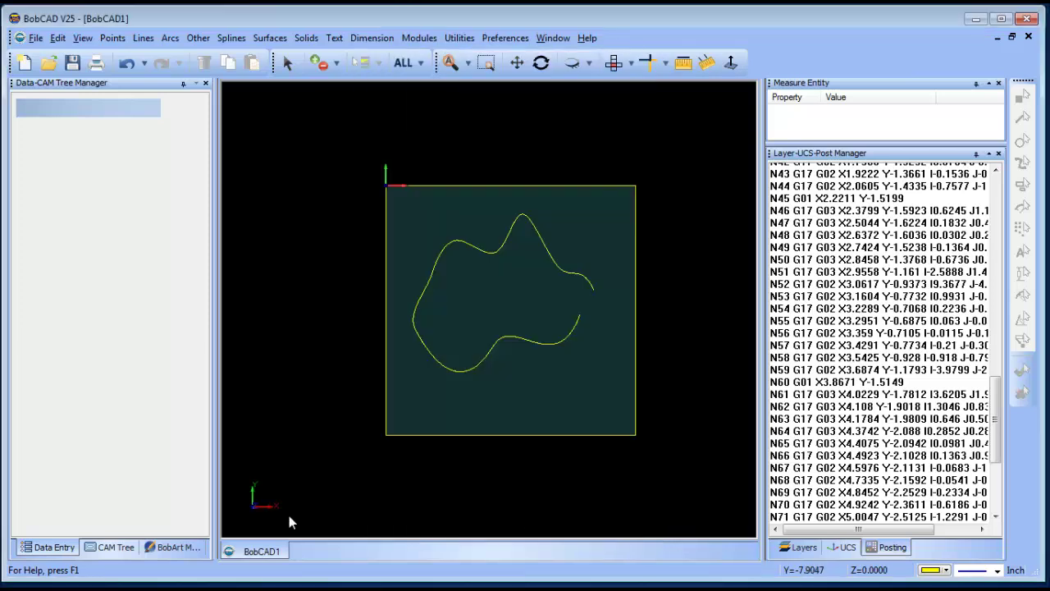
Reselect the arc-fitted chain as the profile feature's geometry and recompute the Profile toolpath.
{"action": "left_click", "coordinate": [99, 546]}
{"action": "left_click", "coordinate": [108, 221]}
{"action": "right_click", "coordinate": [123, 222]}
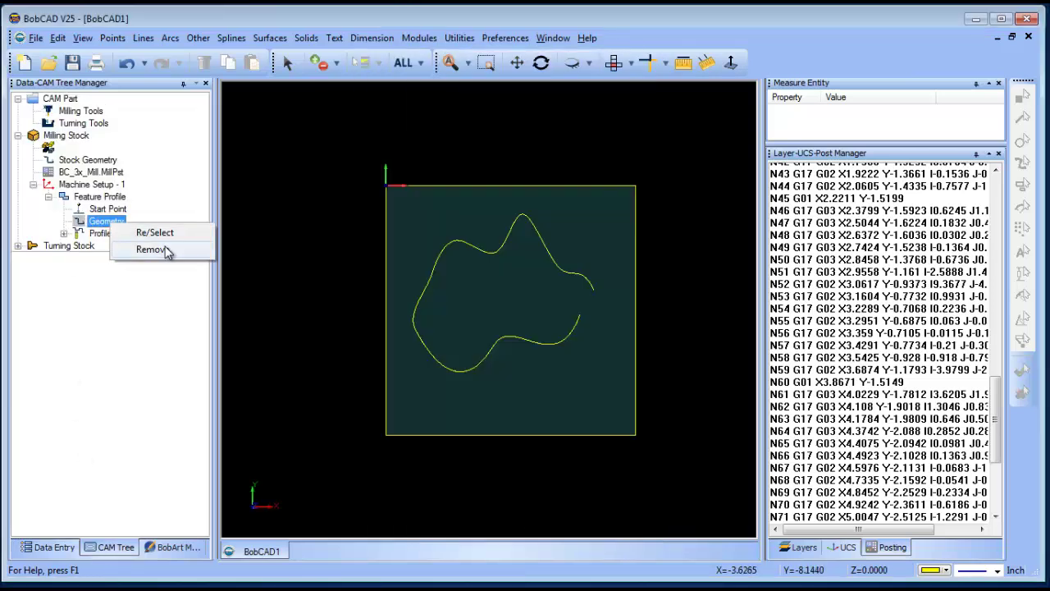
{"action": "right_click", "coordinate": [125, 223]}
{"action": "left_click", "coordinate": [170, 236]}
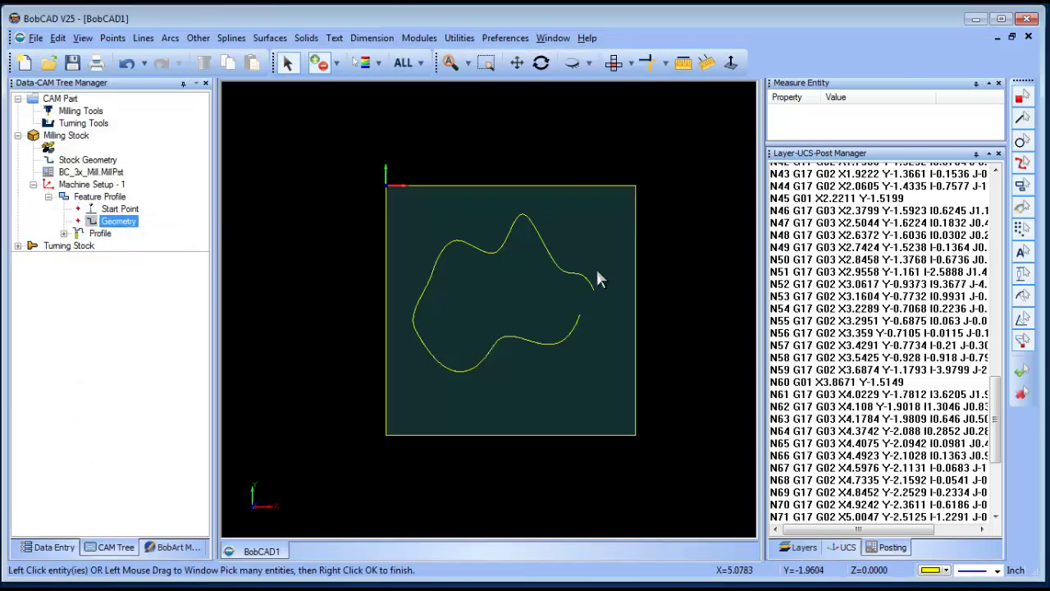
{"action": "left_click_drag", "start_coordinate": [416, 206], "coordinate": [603, 390]}
{"action": "right_click", "coordinate": [490, 219]}
{"action": "left_click", "coordinate": [484, 216]}
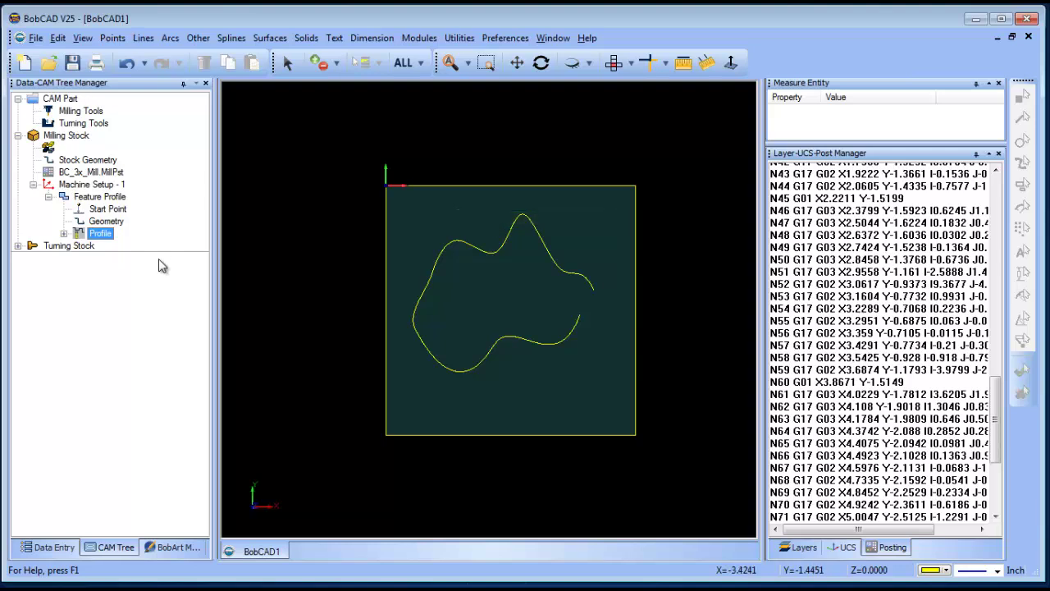
{"action": "left_click", "coordinate": [115, 221]}
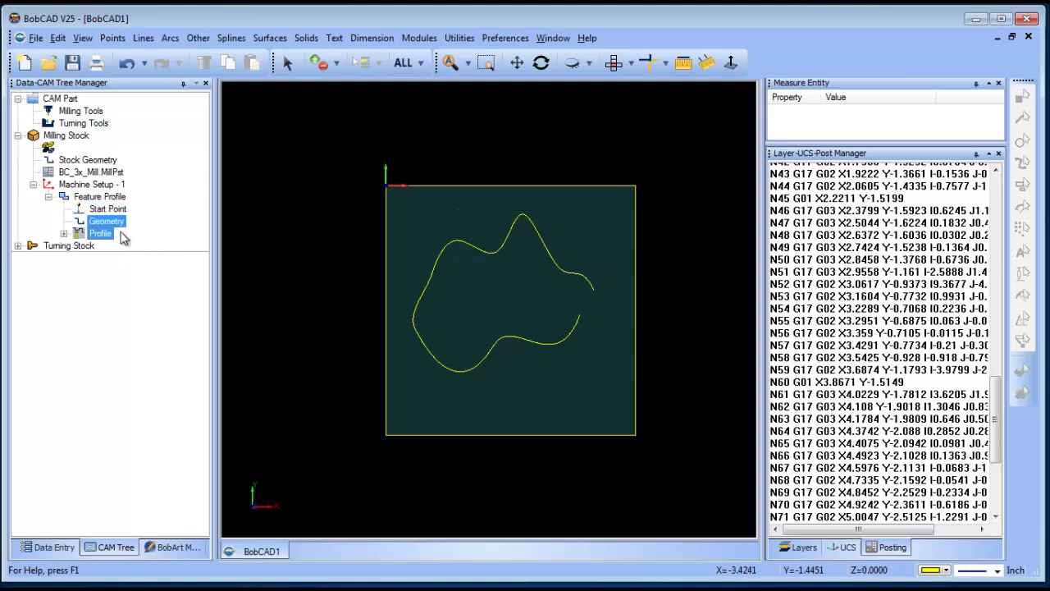
{"action": "right_click", "coordinate": [105, 231]}
{"action": "left_click", "coordinate": [160, 258]}
Post the milling program for the arc-fitted chain and examine the line numbers at the end of its code.
{"action": "left_click", "coordinate": [82, 111]}
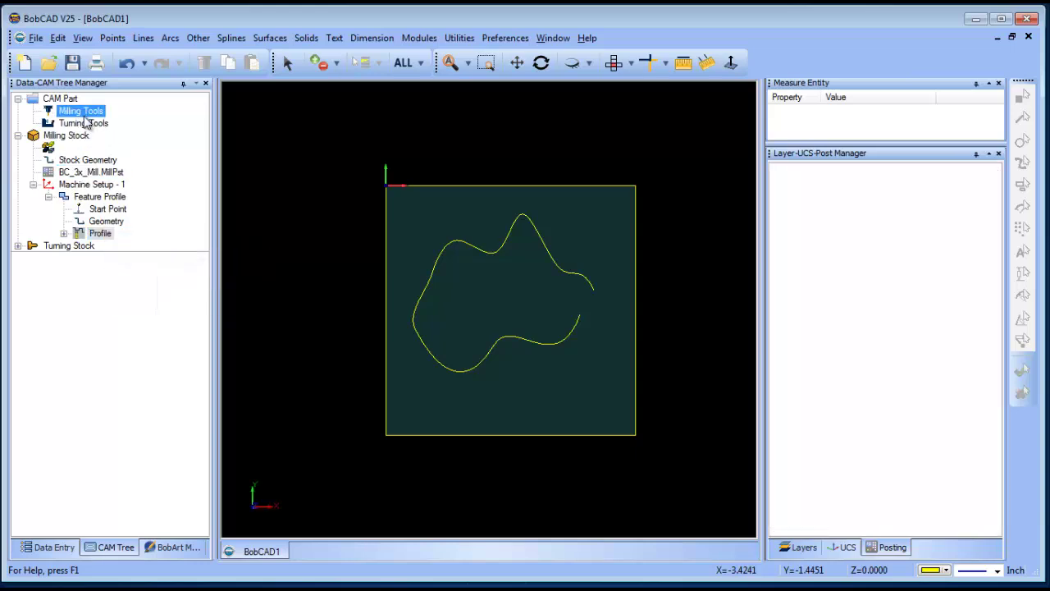
{"action": "right_click", "coordinate": [89, 115]}
{"action": "left_click", "coordinate": [136, 143]}
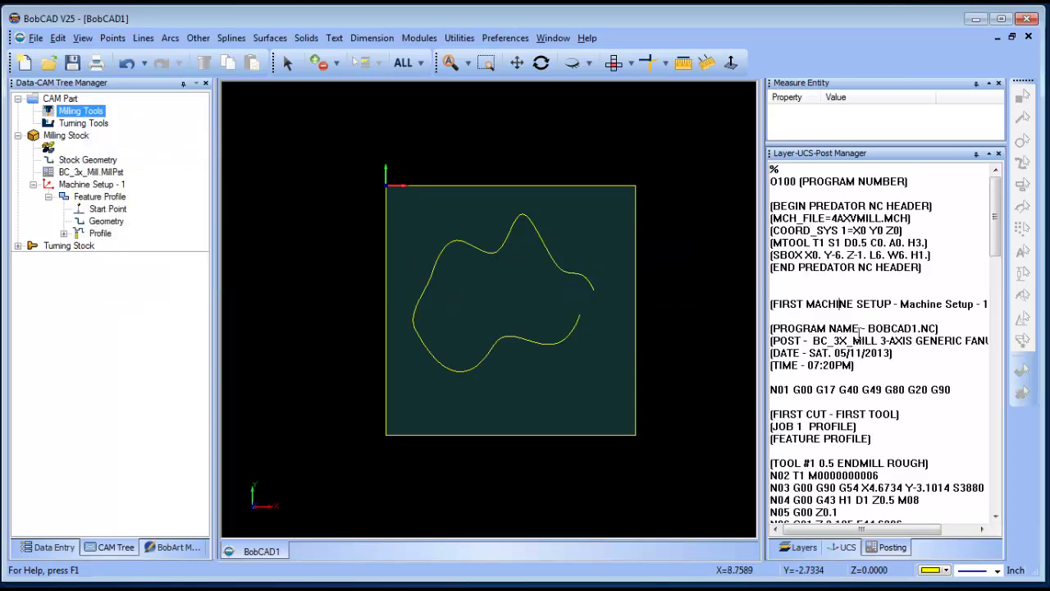
{"action": "scroll", "coordinate": [857, 332], "scroll_direction": "down", "scroll_amount": 3}
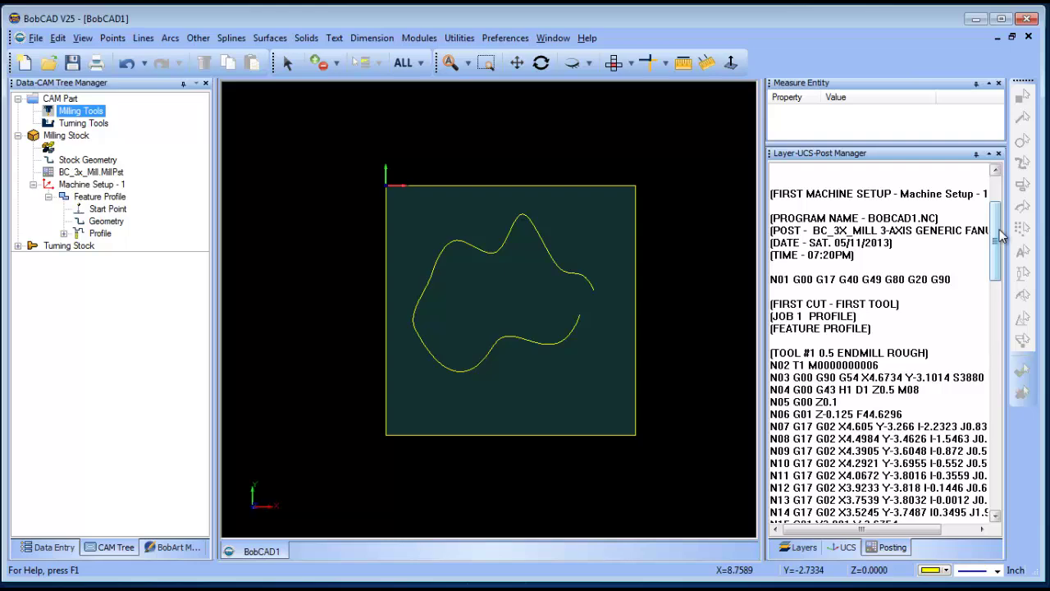
{"action": "left_click_drag", "start_coordinate": [995, 237], "coordinate": [995, 469]}
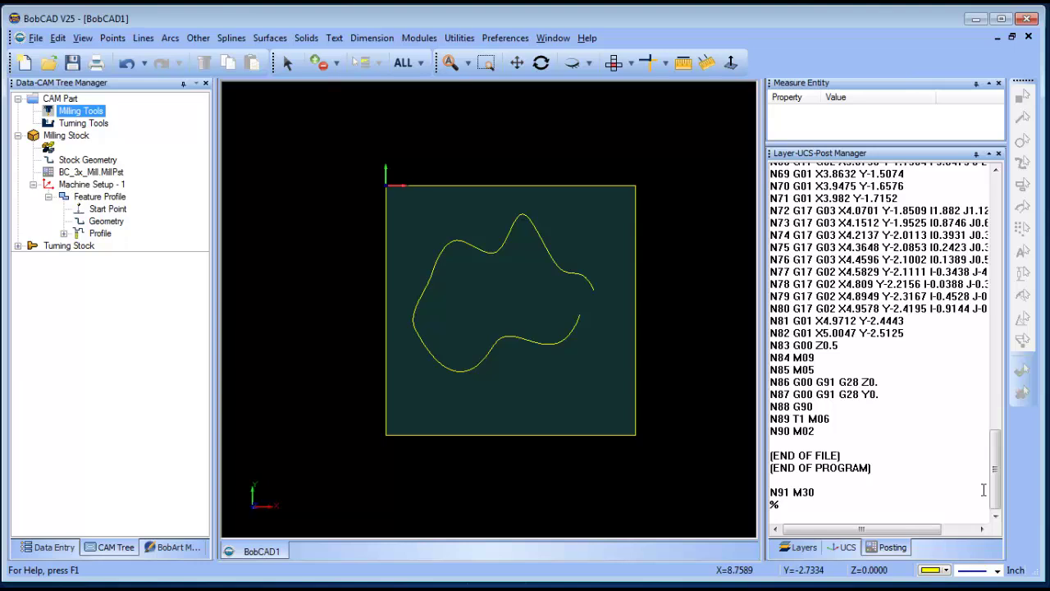
Translate one copy of the square stock outline by 1.0000 in Z, then close the command.
{"action": "left_click", "coordinate": [541, 62]}
{"action": "left_click_drag", "start_coordinate": [579, 303], "coordinate": [468, 391]}
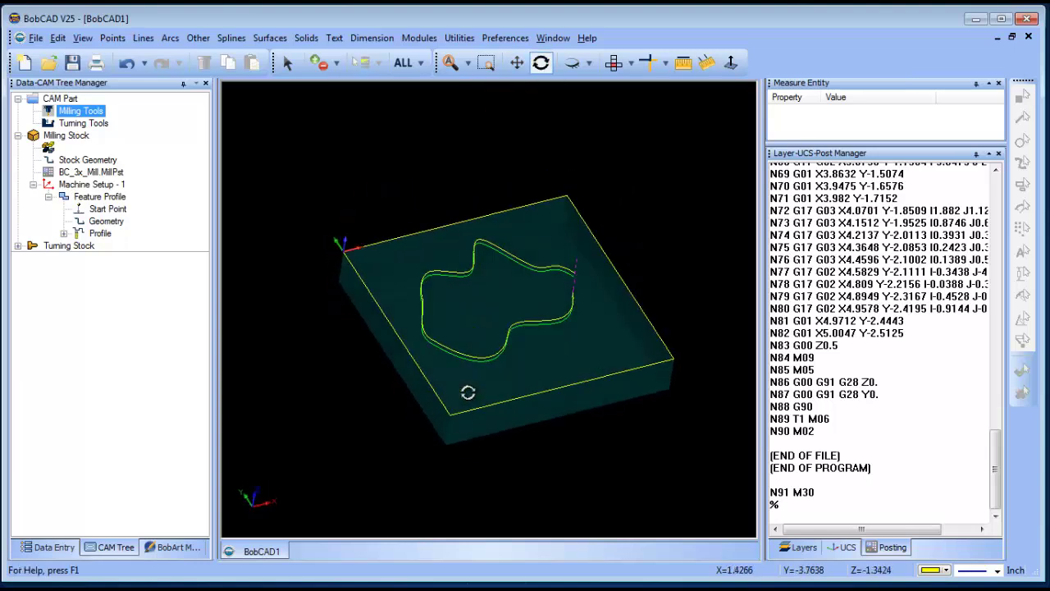
{"action": "left_click", "coordinate": [198, 37]}
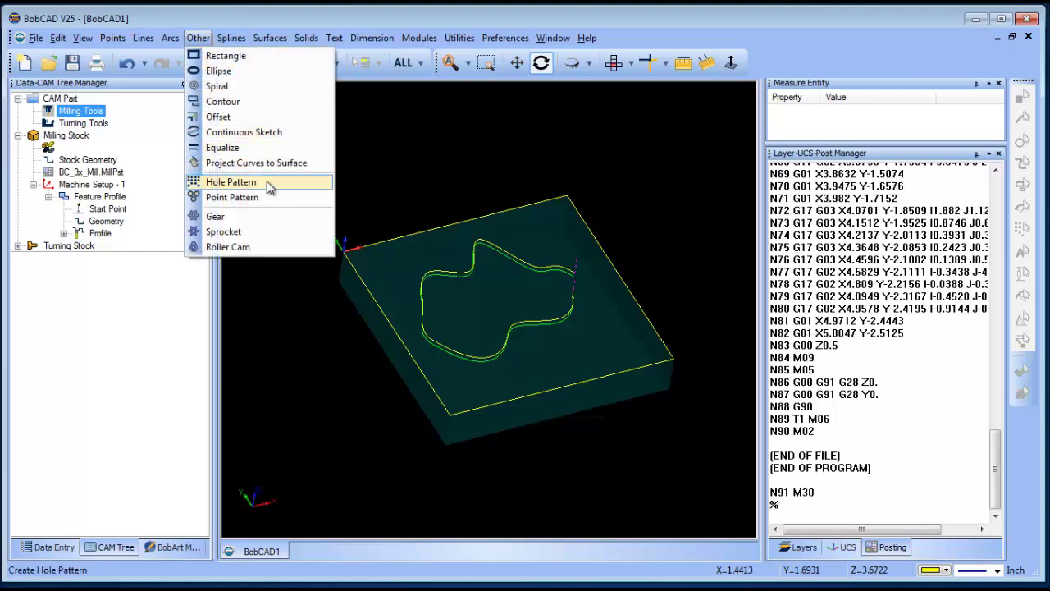
{"action": "left_click", "coordinate": [459, 38]}
{"action": "left_click", "coordinate": [483, 101]}
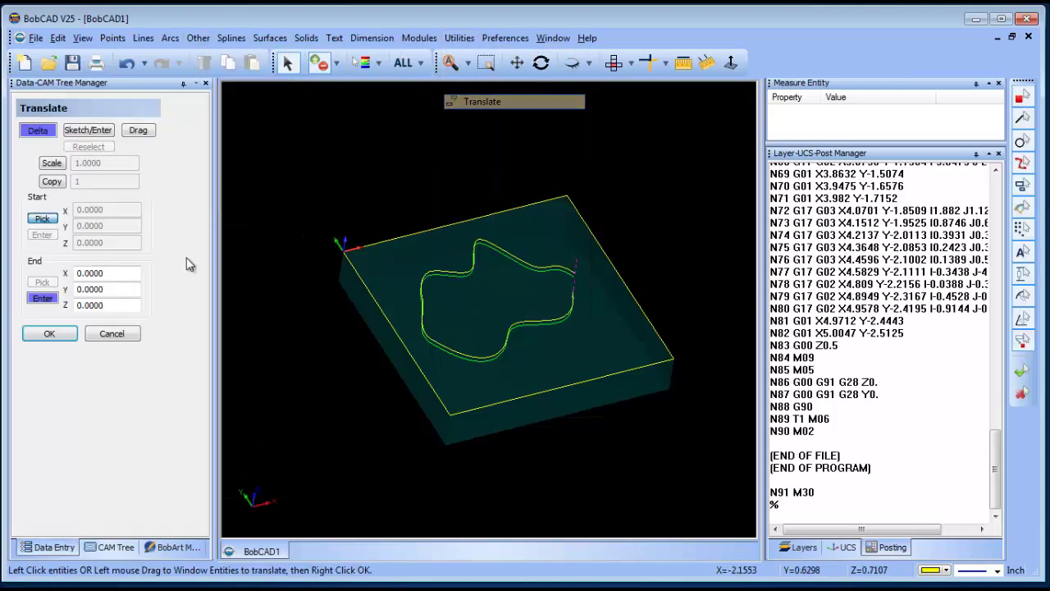
{"action": "left_click", "coordinate": [43, 299]}
{"action": "type", "text": "1"}
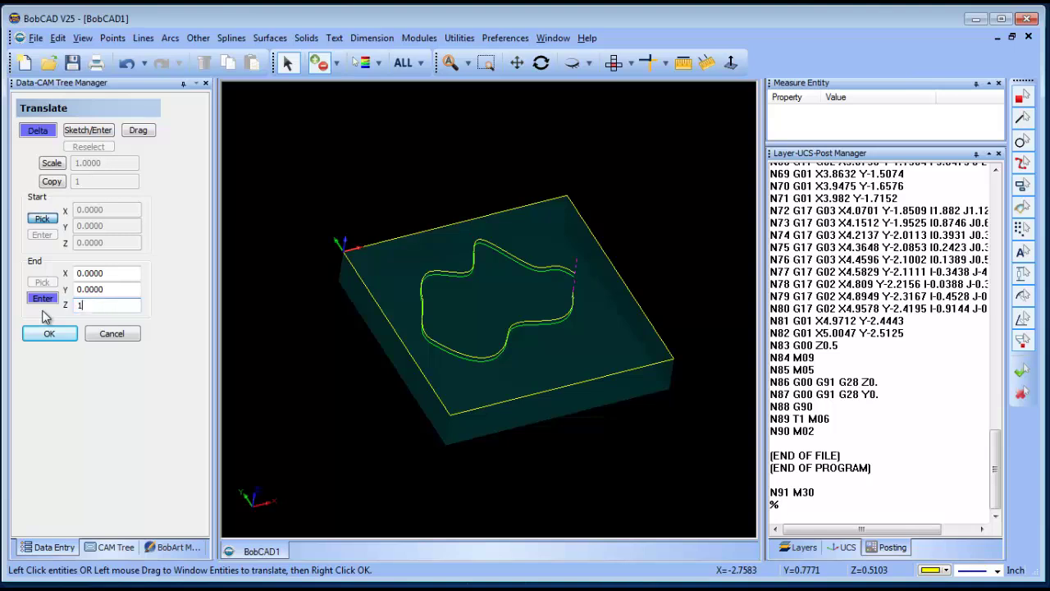
{"action": "left_click", "coordinate": [51, 182]}
{"action": "left_click", "coordinate": [381, 318]}
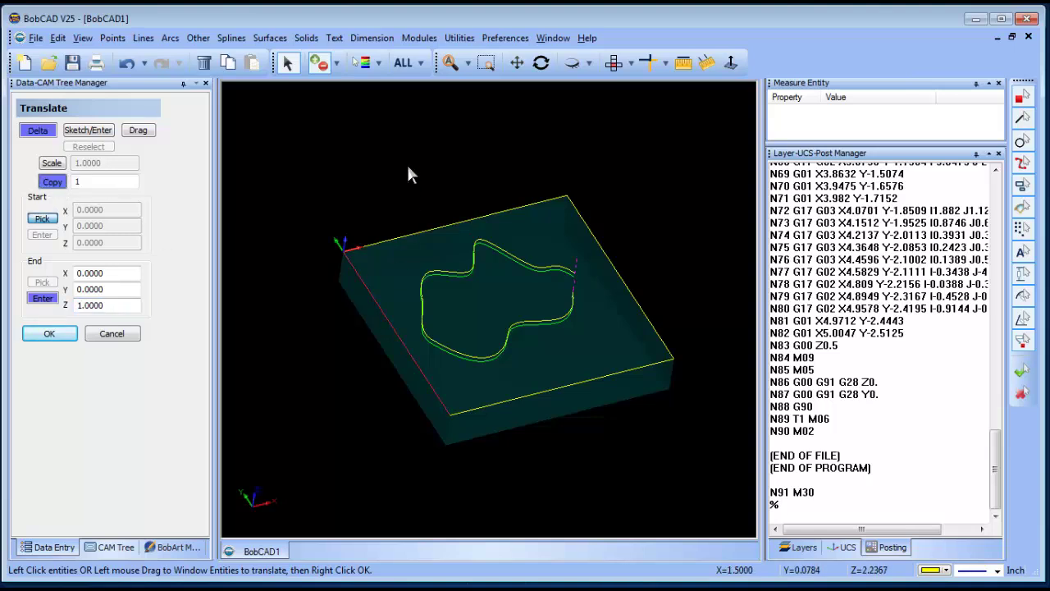
{"action": "left_click", "coordinate": [465, 412]}
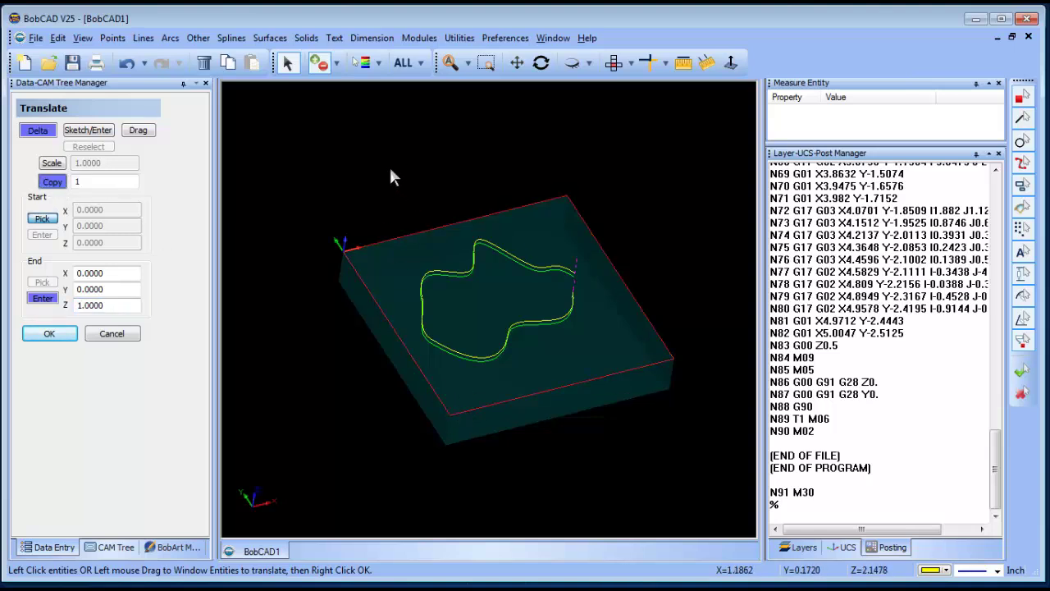
{"action": "right_click", "coordinate": [388, 164]}
{"action": "left_click", "coordinate": [408, 171]}
{"action": "left_click", "coordinate": [59, 335]}
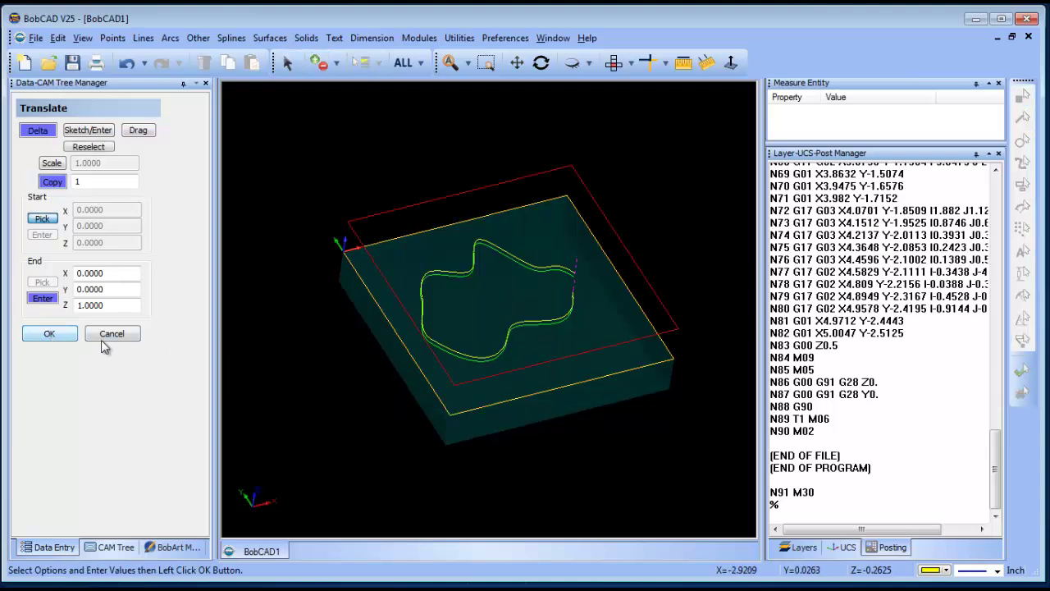
{"action": "right_click", "coordinate": [350, 141]}
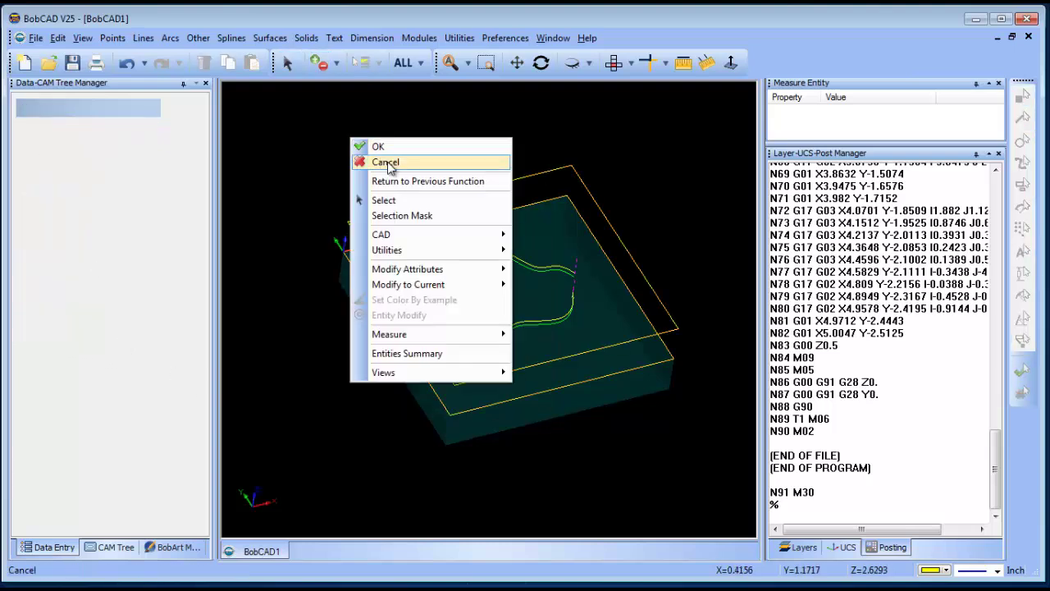
{"action": "left_click", "coordinate": [390, 161]}
Translate the raised square outline by -1.0000 in Z without making a copy, and close the command.
{"action": "left_click", "coordinate": [460, 37]}
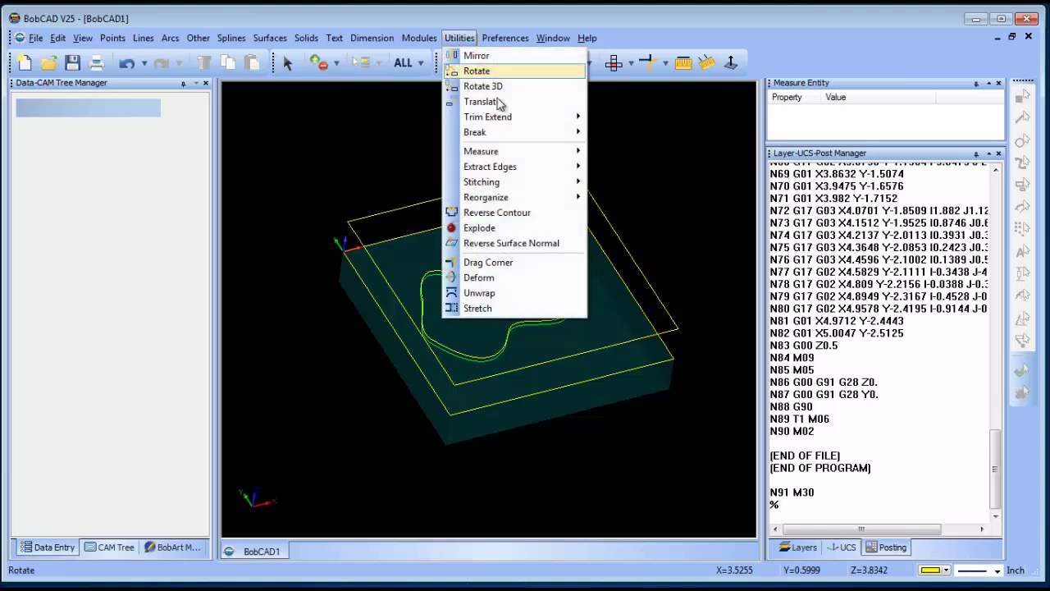
{"action": "left_click", "coordinate": [501, 102]}
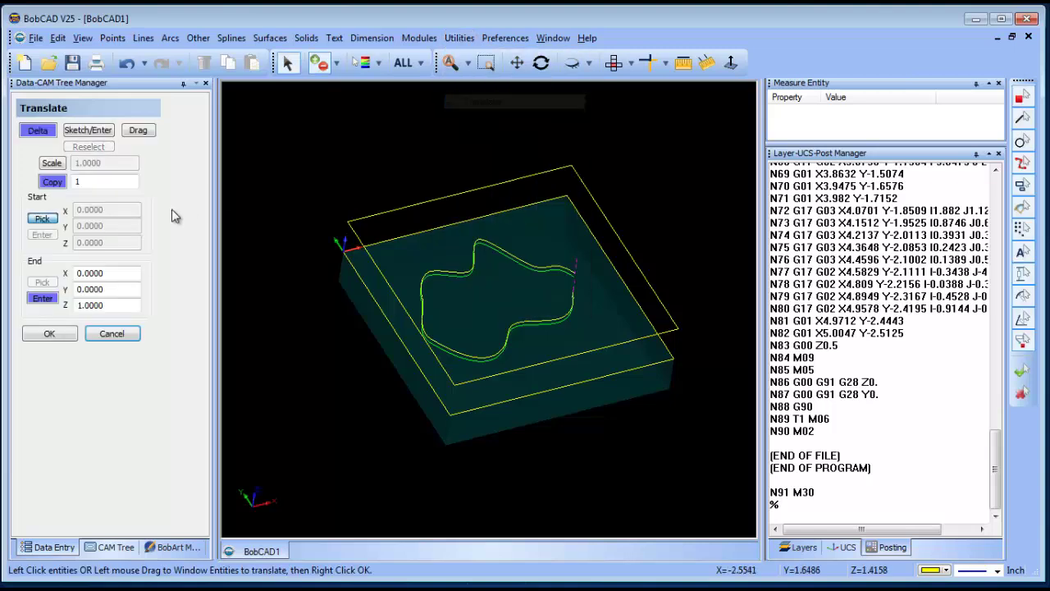
{"action": "left_click", "coordinate": [54, 182]}
{"action": "double_click", "coordinate": [104, 307]}
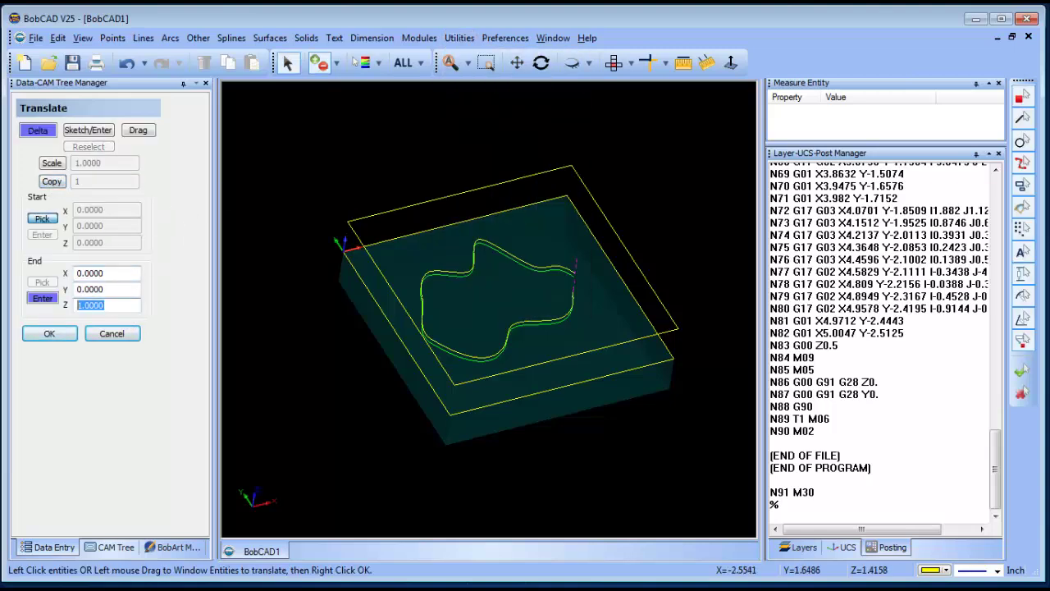
{"action": "type", "text": "-1"}
{"action": "key", "text": "Return"}
{"action": "left_click", "coordinate": [367, 223]}
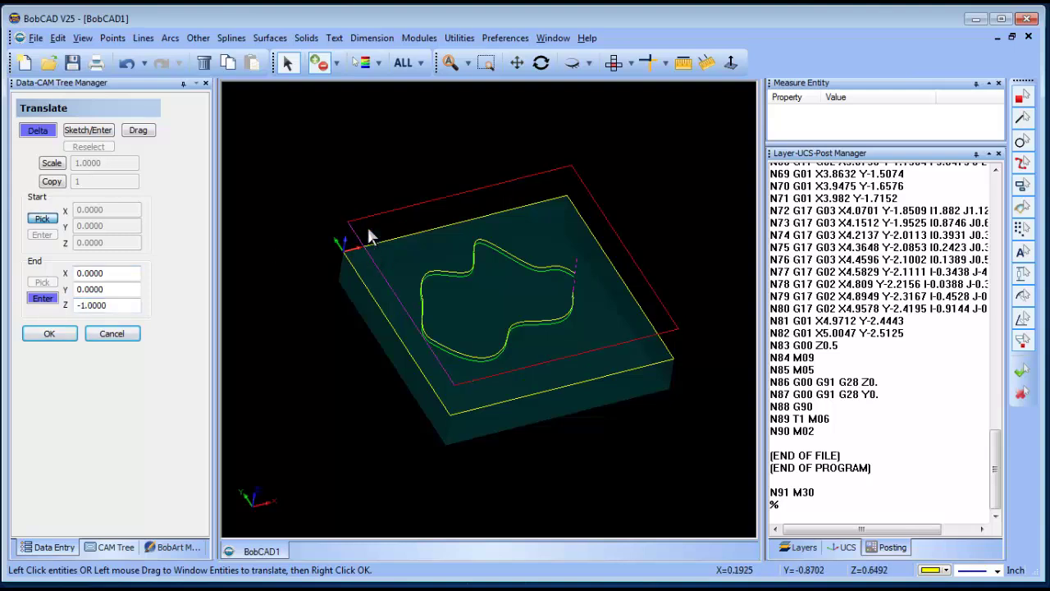
{"action": "right_click", "coordinate": [358, 153]}
{"action": "left_click", "coordinate": [377, 158]}
{"action": "left_click", "coordinate": [49, 333]}
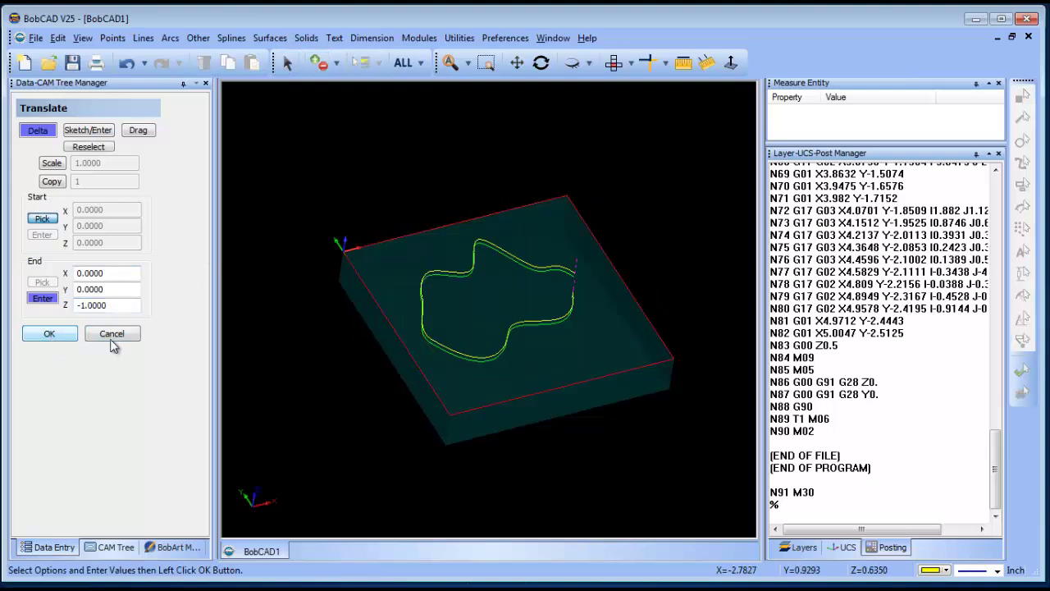
{"action": "left_click", "coordinate": [111, 333]}
{"action": "right_click", "coordinate": [397, 150]}
{"action": "left_click", "coordinate": [430, 172]}
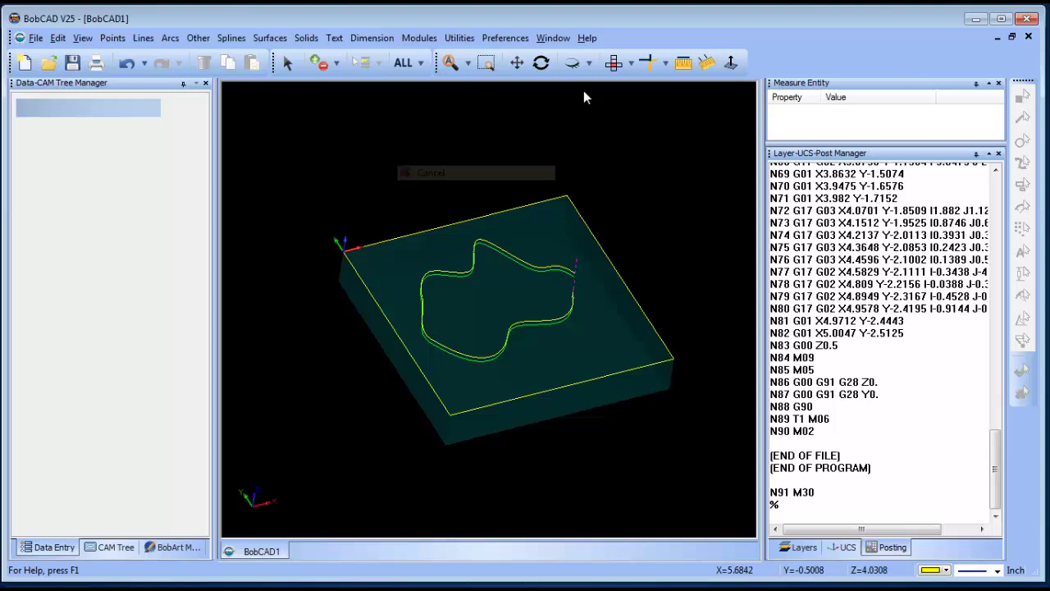
Delete the square outline's right edge line in the top view and undo the deletion.
{"action": "left_click", "coordinate": [614, 63]}
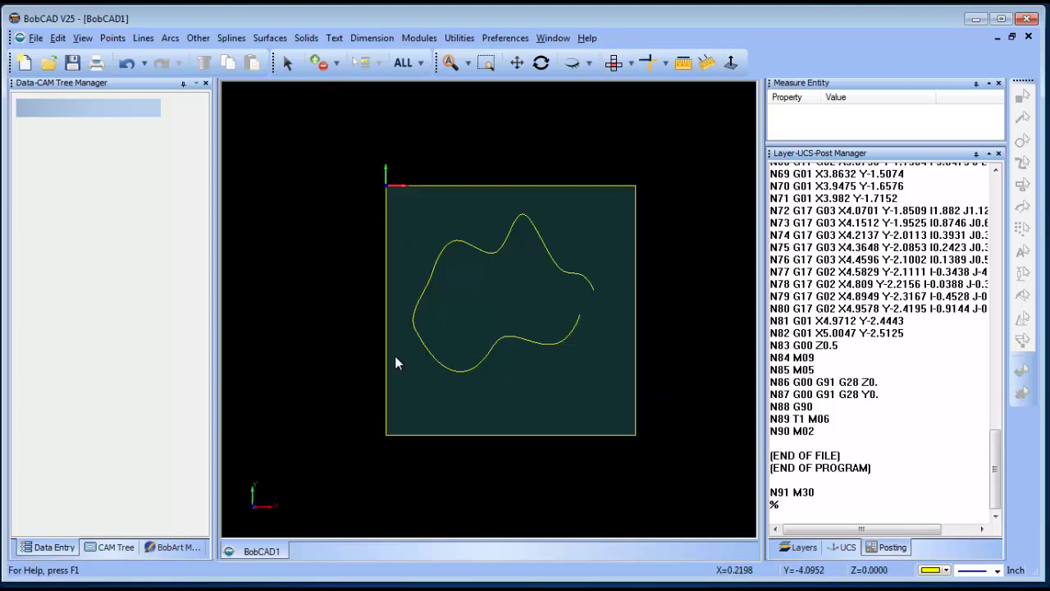
{"action": "left_click", "coordinate": [287, 62]}
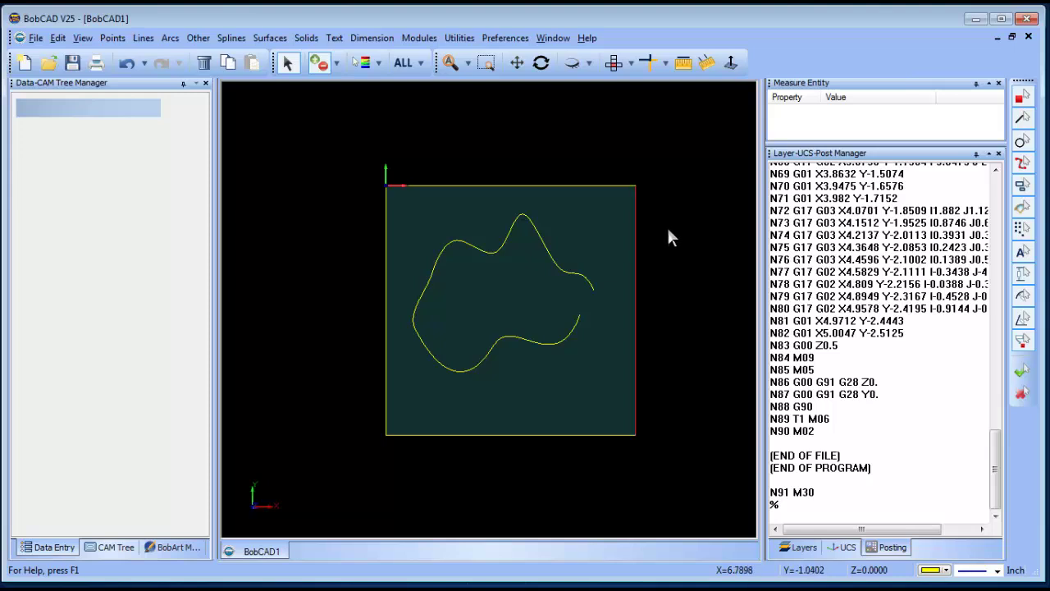
{"action": "left_click", "coordinate": [126, 63]}
{"action": "right_click", "coordinate": [456, 102]}
{"action": "left_click", "coordinate": [495, 127]}
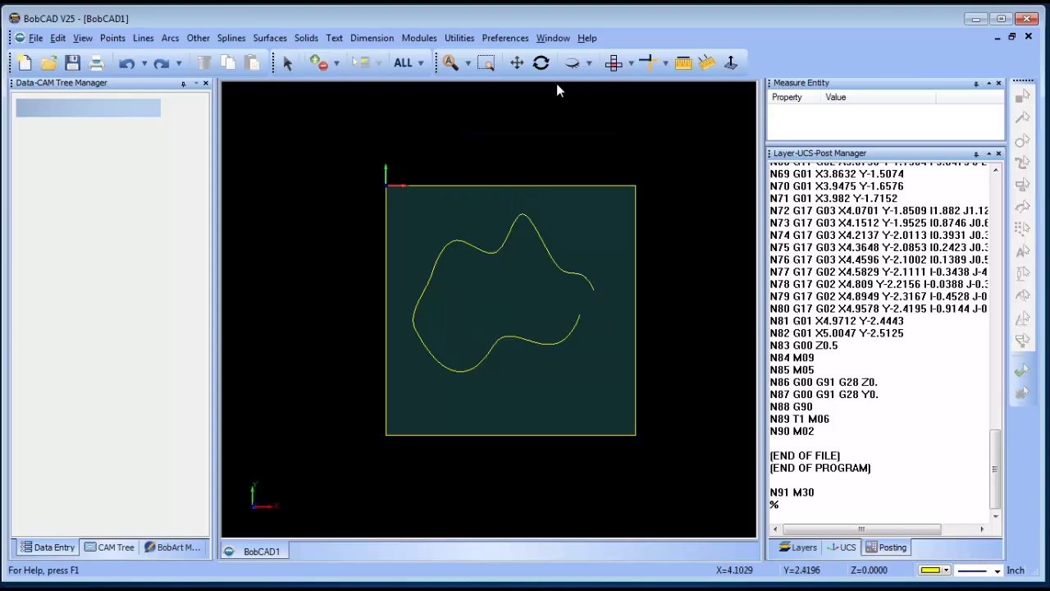
Erase doubles across all the geometry, including the square outline and the curved chain, and close the command.
{"action": "left_click", "coordinate": [460, 39]}
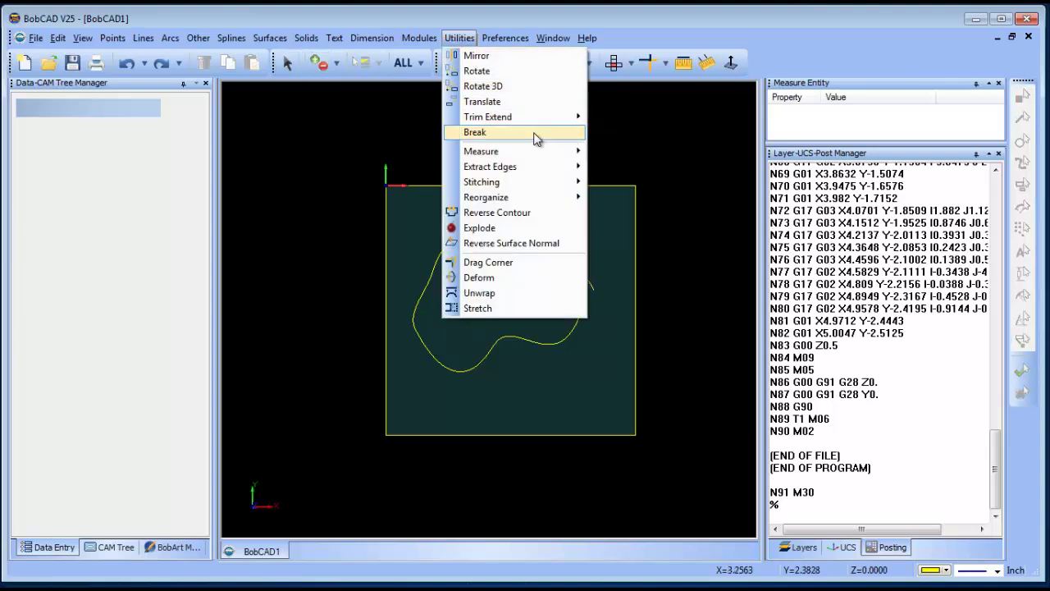
{"action": "mouse_move", "coordinate": [552, 200]}
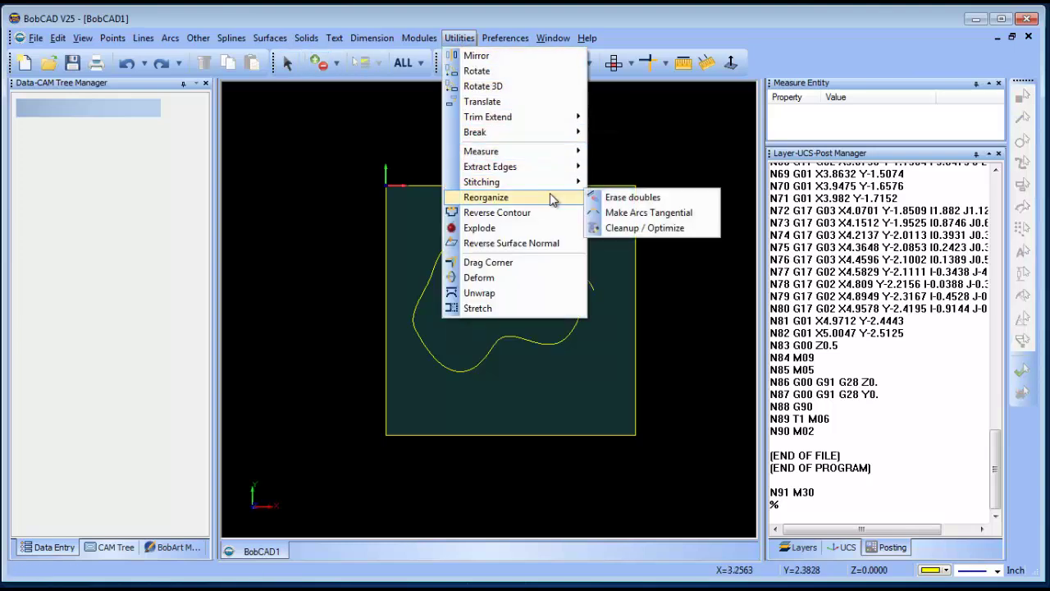
{"action": "left_click", "coordinate": [689, 207]}
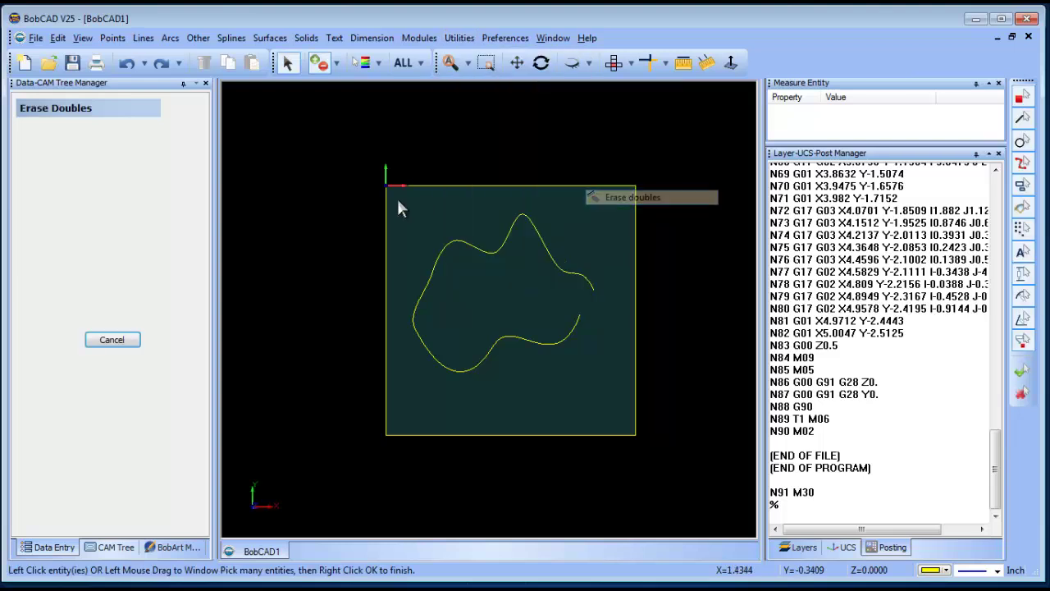
{"action": "left_click_drag", "start_coordinate": [351, 152], "coordinate": [690, 501]}
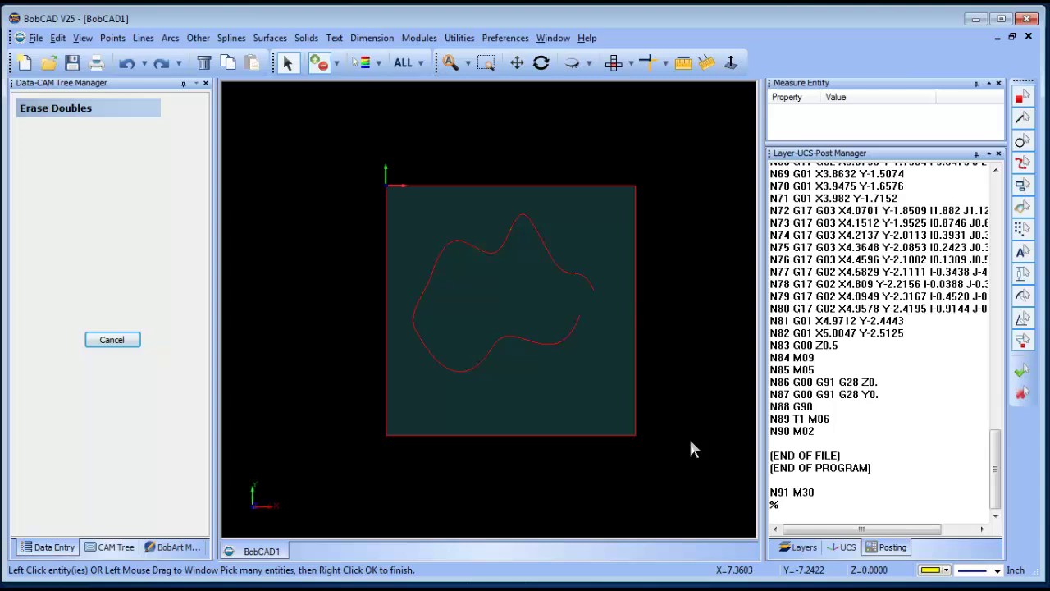
{"action": "right_click", "coordinate": [549, 131]}
{"action": "left_click", "coordinate": [561, 143]}
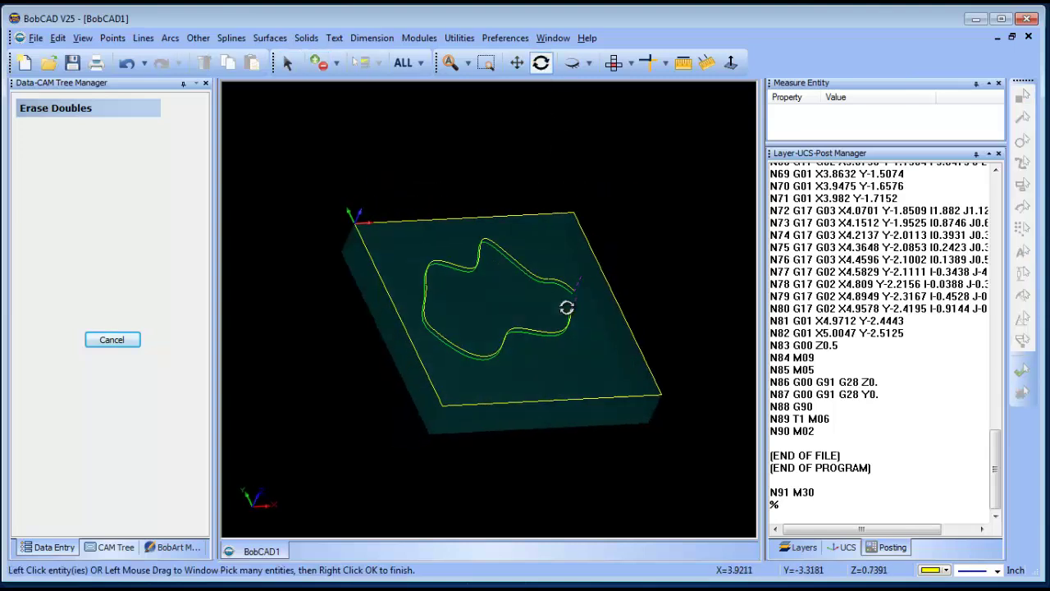
{"action": "right_click", "coordinate": [394, 149]}
{"action": "left_click", "coordinate": [456, 177]}
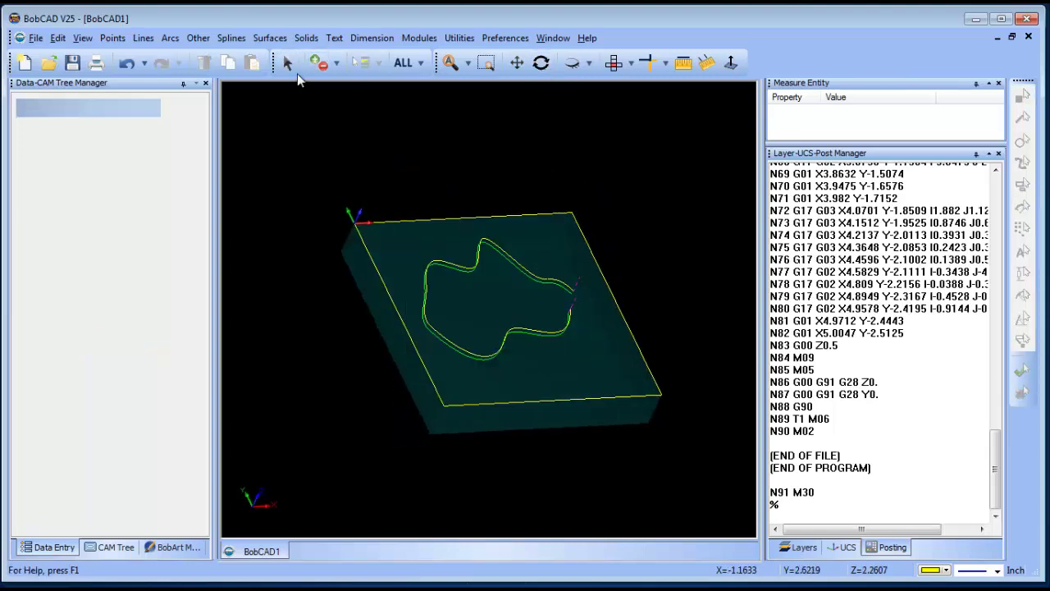
Delete the square outline's back edge line and undo the deletion.
{"action": "left_click", "coordinate": [456, 217]}
{"action": "key", "text": "Escape"}
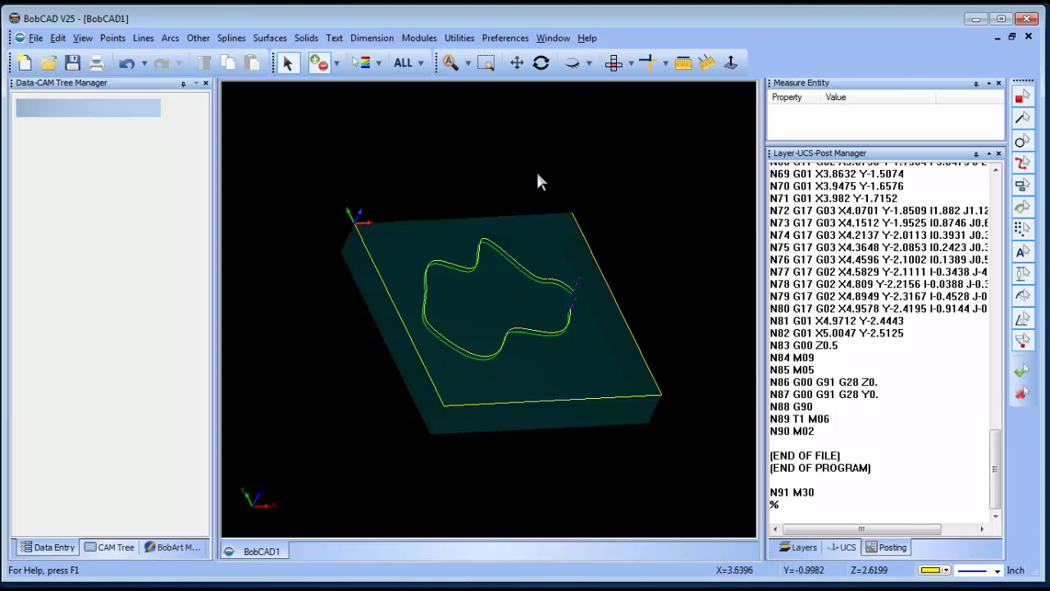
{"action": "left_click", "coordinate": [127, 74]}
{"action": "right_click", "coordinate": [482, 150]}
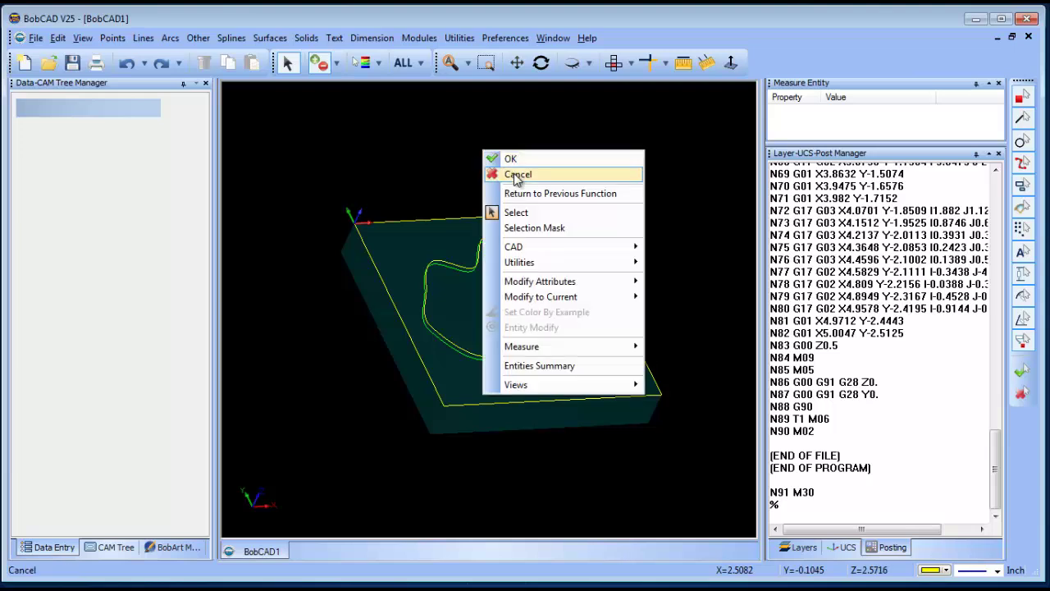
{"action": "left_click", "coordinate": [510, 171]}
Undo the duplicate erasing and the Z translation to restore the raised square outline.
{"action": "left_click", "coordinate": [614, 63]}
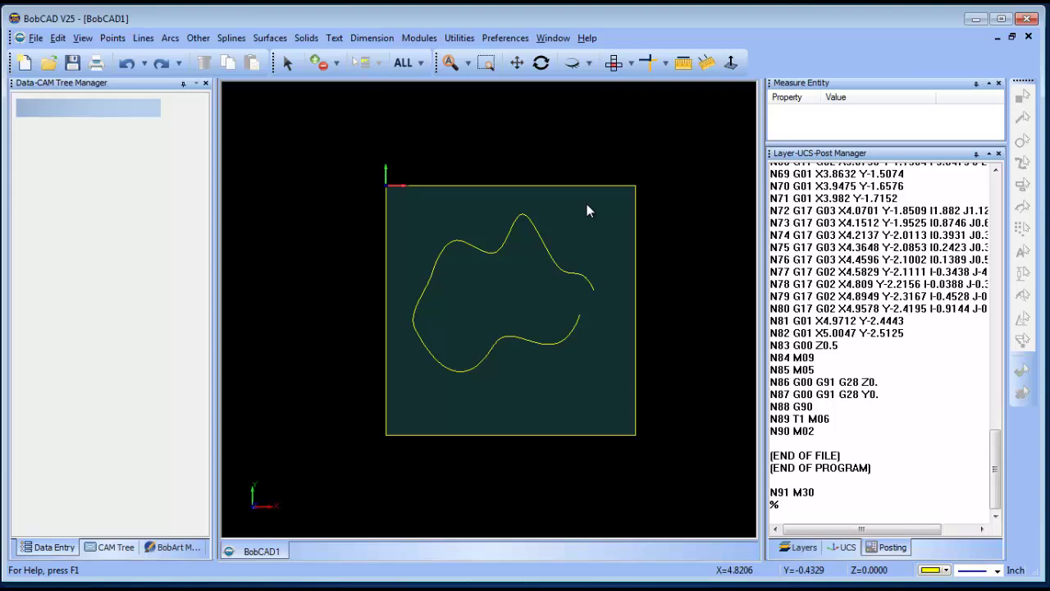
{"action": "left_click", "coordinate": [540, 63]}
{"action": "left_click_drag", "start_coordinate": [509, 328], "coordinate": [347, 220]}
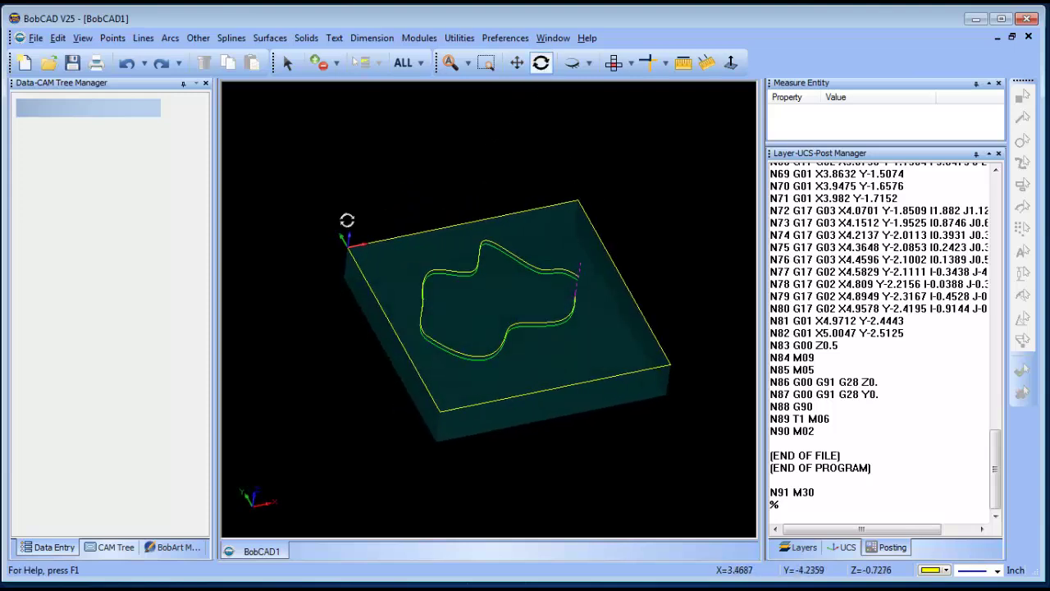
{"action": "left_click", "coordinate": [126, 63]}
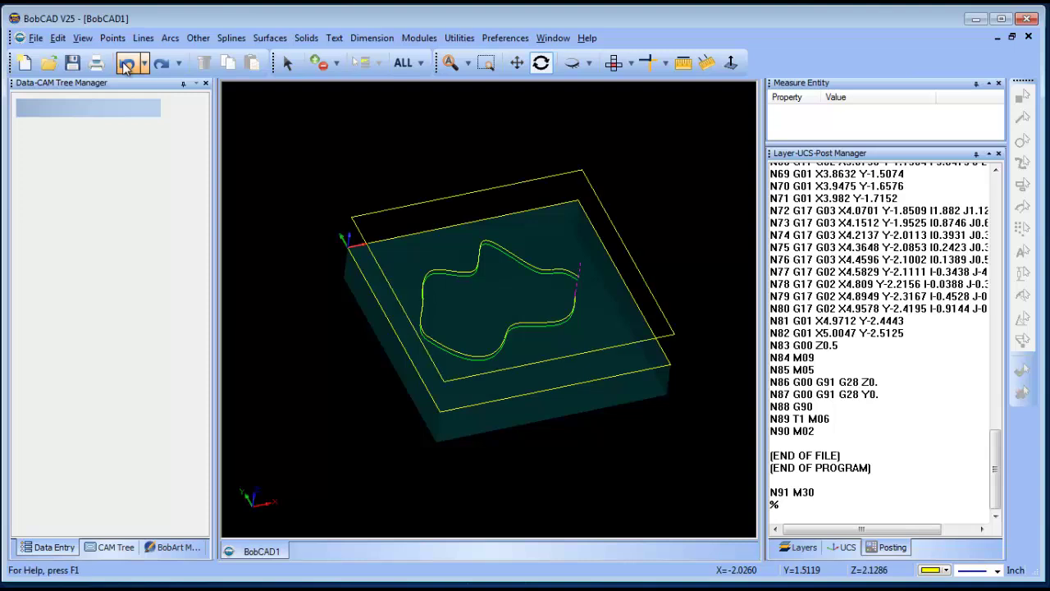
Shorten the raised outline's back edge line by setting its Start X to 5.0000 and End X to 1.0000.
{"action": "left_click", "coordinate": [287, 63]}
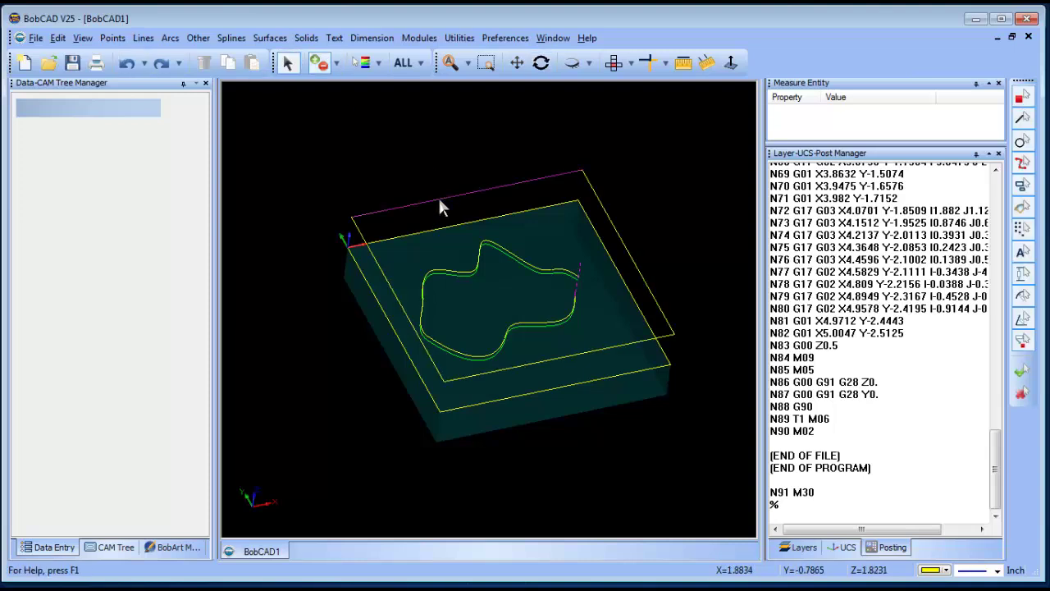
{"action": "right_click", "coordinate": [326, 156]}
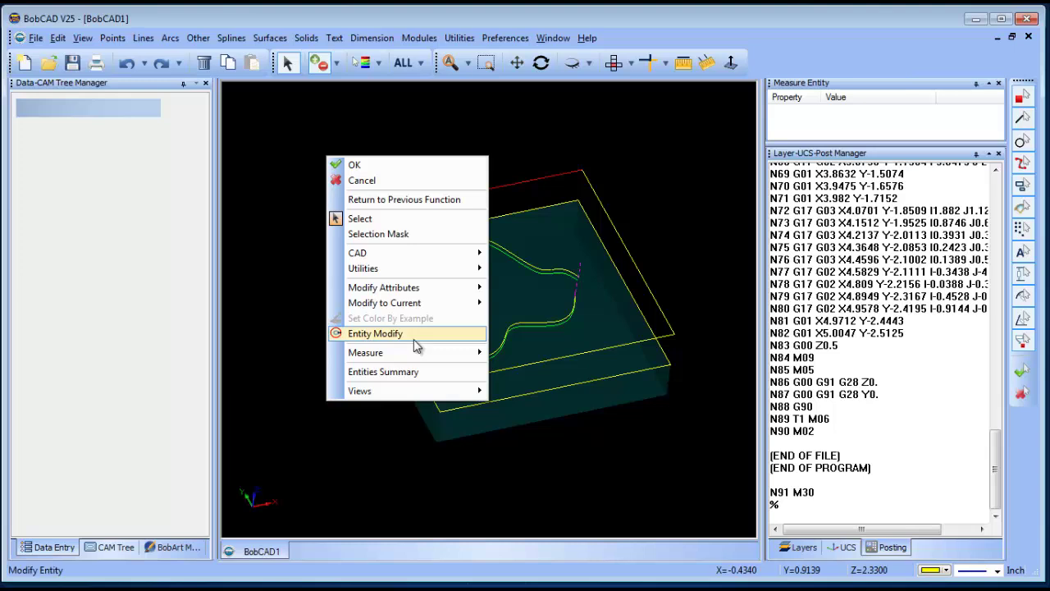
{"action": "left_click", "coordinate": [414, 336]}
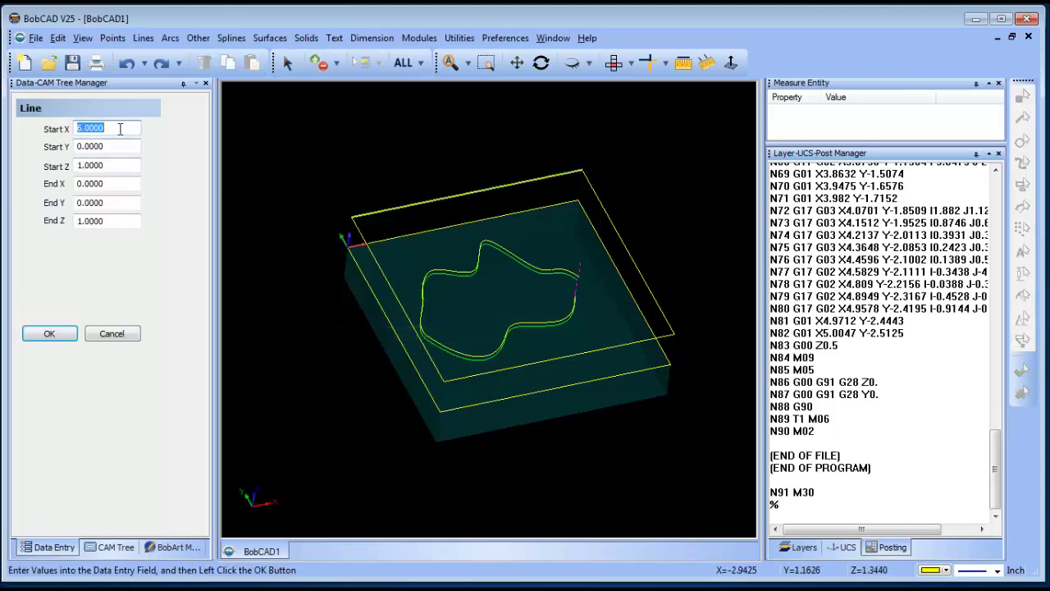
{"action": "type", "text": "5"}
{"action": "left_click", "coordinate": [119, 184]}
{"action": "type", "text": "0"}
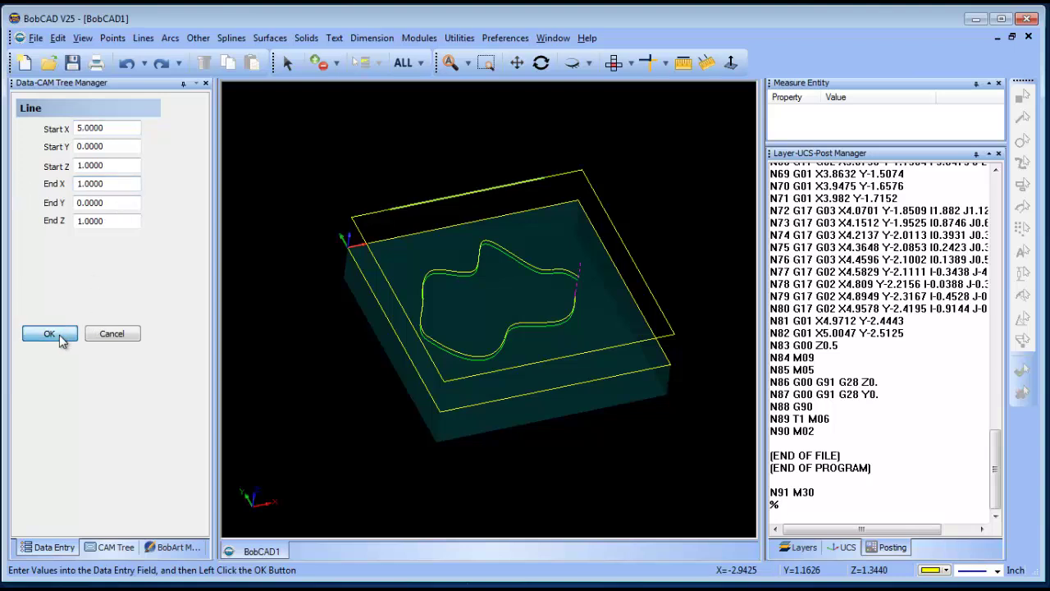
{"action": "left_click", "coordinate": [49, 333]}
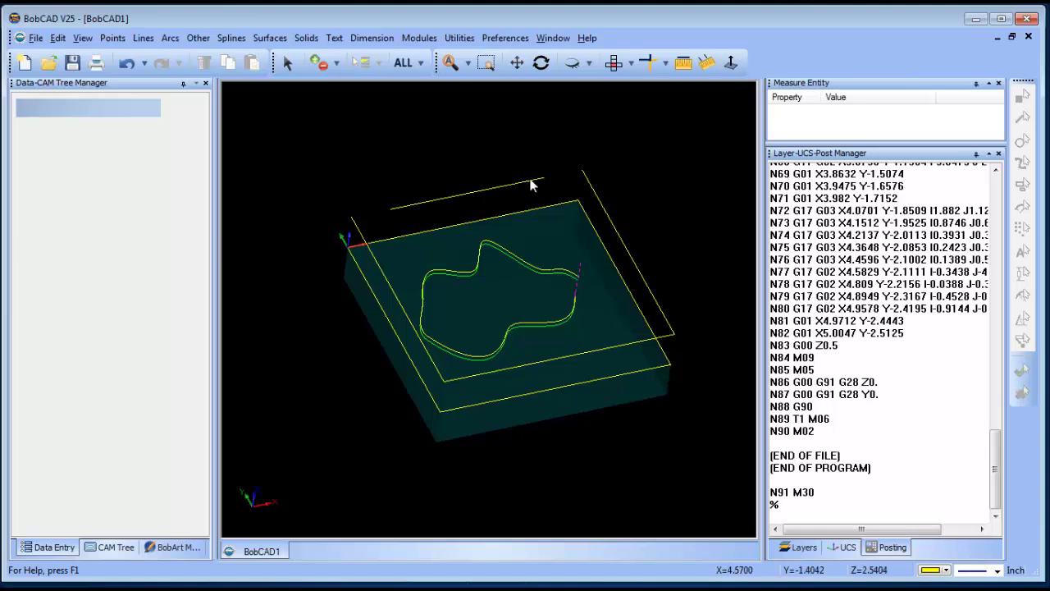
{"action": "right_click", "coordinate": [312, 149]}
{"action": "left_click", "coordinate": [358, 173]}
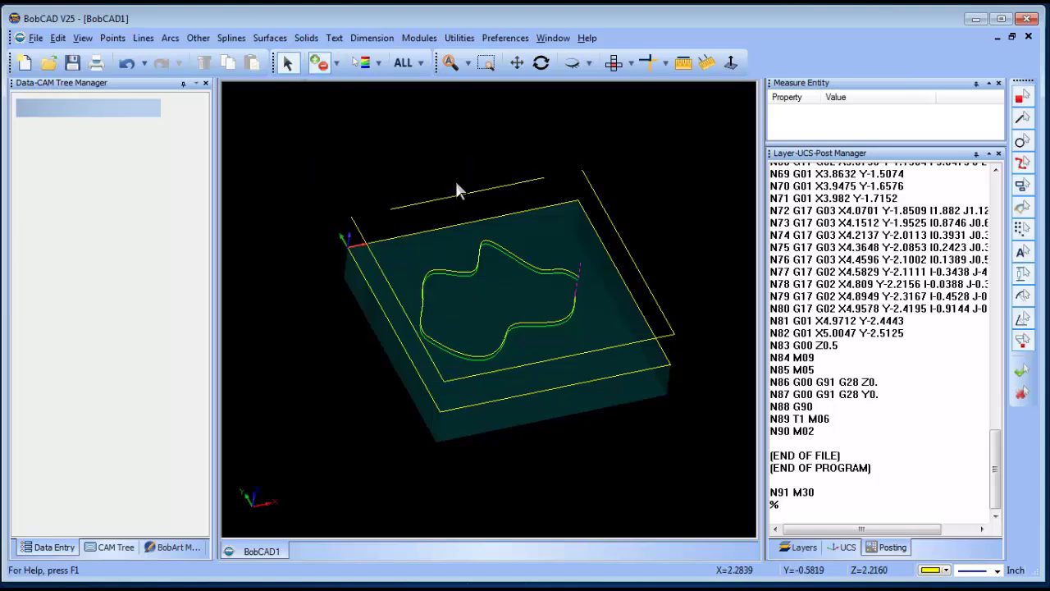
Translate all four raised outline lines, including the shortened one, by -1.0000 in Z without copying, and close the command.
{"action": "left_click", "coordinate": [459, 38]}
{"action": "left_click", "coordinate": [482, 101]}
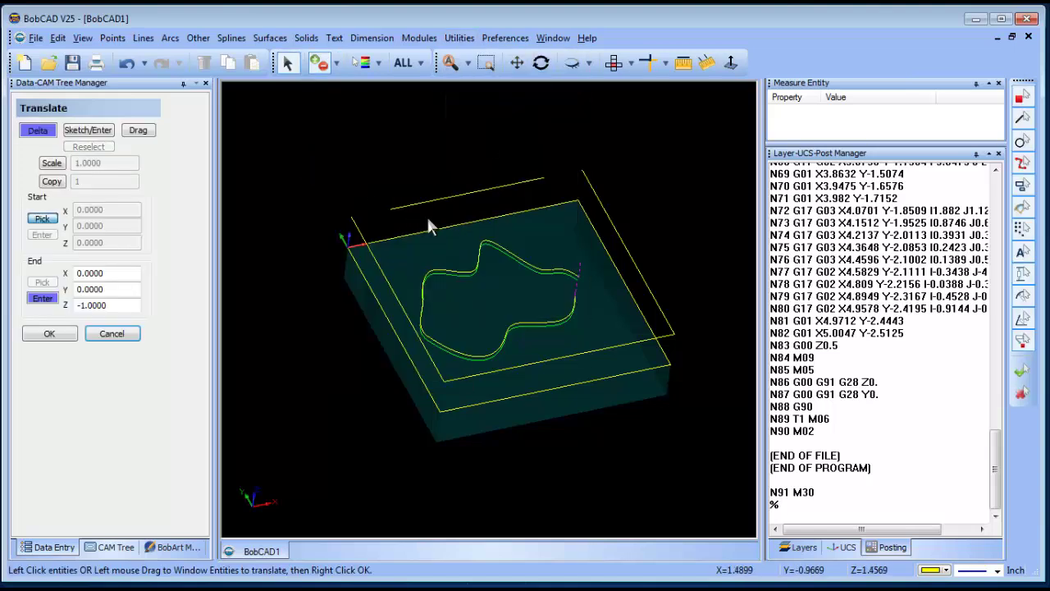
{"action": "left_click", "coordinate": [441, 198]}
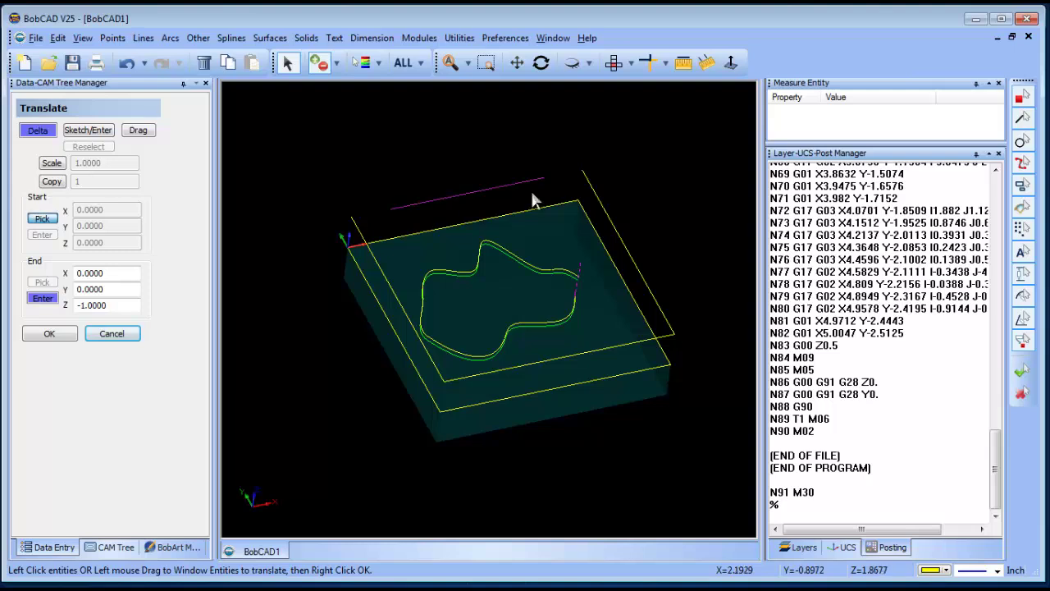
{"action": "right_click", "coordinate": [394, 131]}
{"action": "left_click", "coordinate": [415, 141]}
{"action": "left_click", "coordinate": [49, 333]}
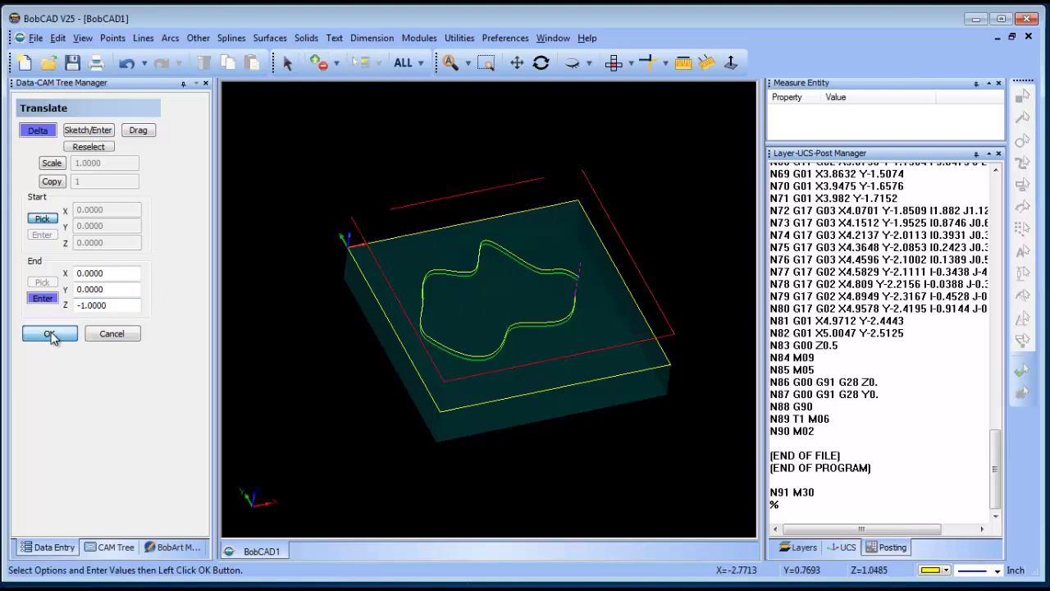
{"action": "left_click", "coordinate": [112, 333]}
{"action": "right_click", "coordinate": [401, 158]}
{"action": "left_click", "coordinate": [437, 184]}
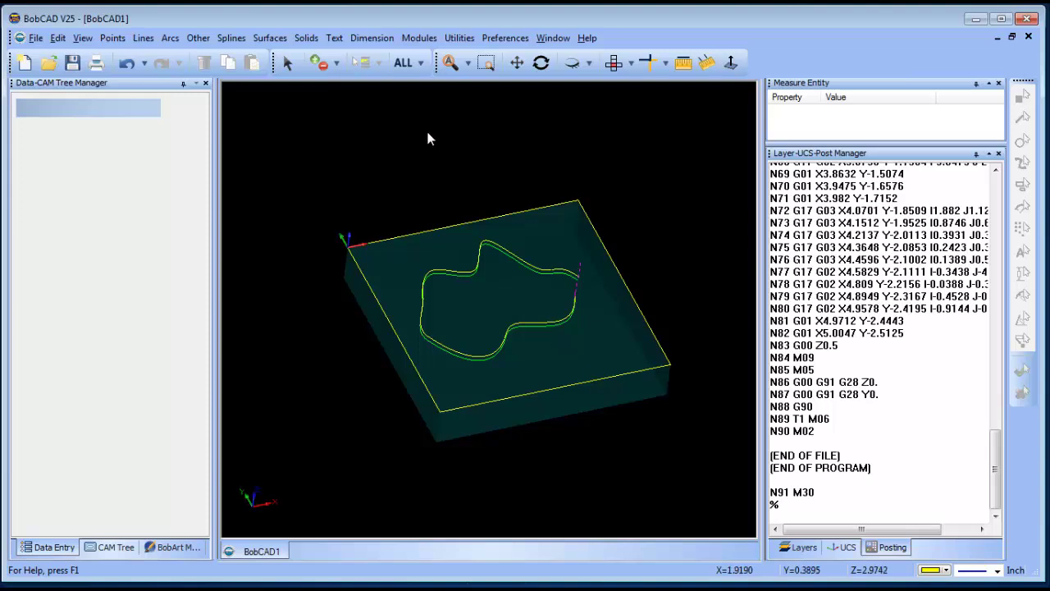
Erase doubles in a window selection around the whole part, with the shortened line overlapping the outline, and close the command.
{"action": "left_click", "coordinate": [459, 38]}
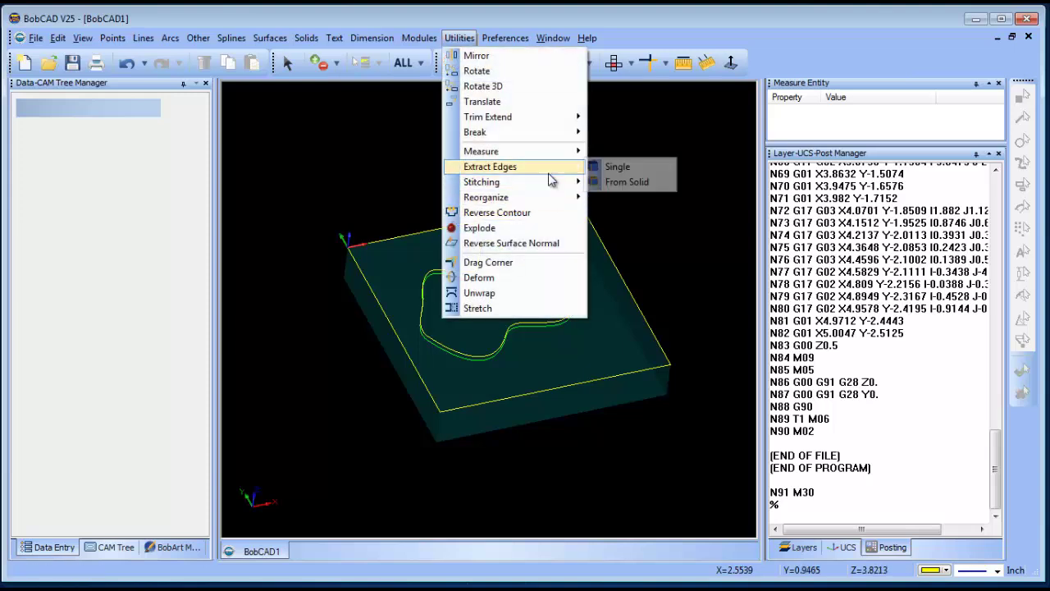
{"action": "mouse_move", "coordinate": [545, 202]}
{"action": "left_click", "coordinate": [632, 197]}
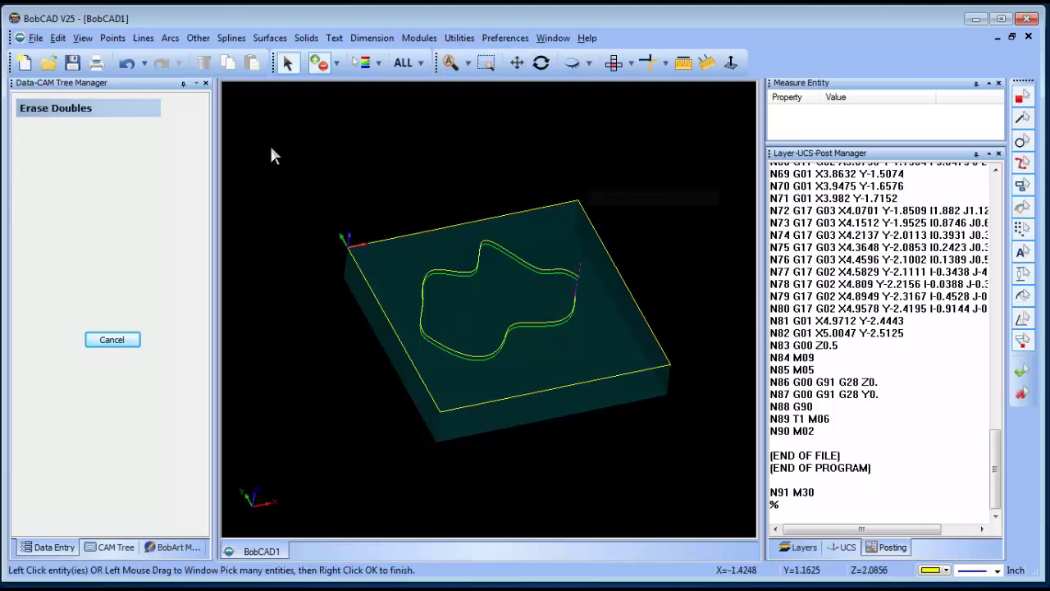
{"action": "mouse_move", "coordinate": [271, 140]}
{"action": "left_mouse_down"}
{"action": "mouse_move", "coordinate": [689, 443]}
{"action": "mouse_move", "coordinate": [684, 432]}
{"action": "left_mouse_up"}
{"action": "right_click", "coordinate": [630, 149]}
{"action": "left_click", "coordinate": [669, 159]}
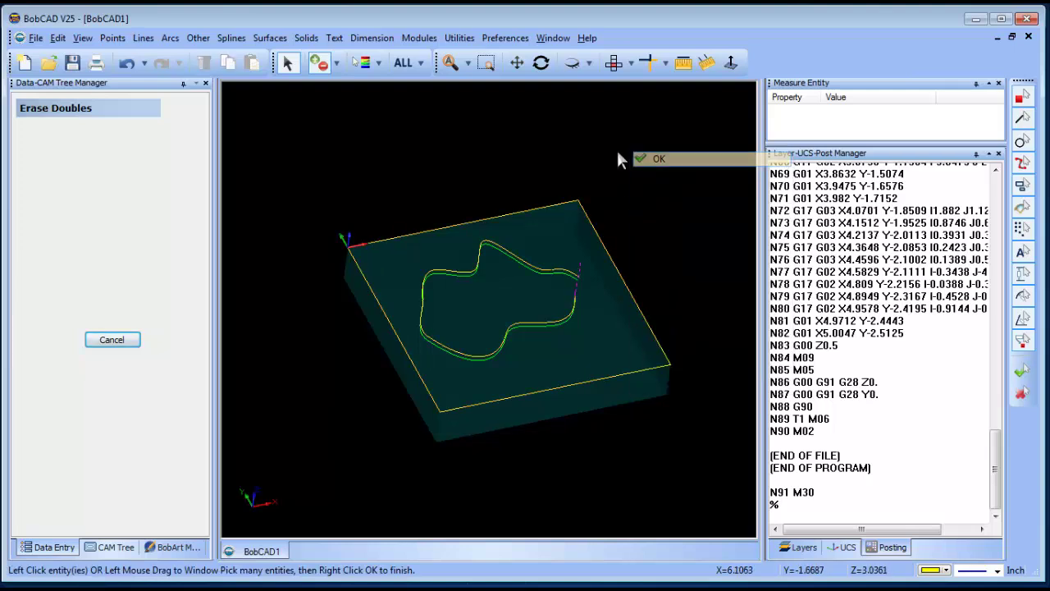
{"action": "right_click", "coordinate": [617, 147]}
{"action": "left_click", "coordinate": [677, 173]}
Delete the front and both side edge lines of the square outline, leaving its back edge in place.
{"action": "left_click", "coordinate": [288, 64]}
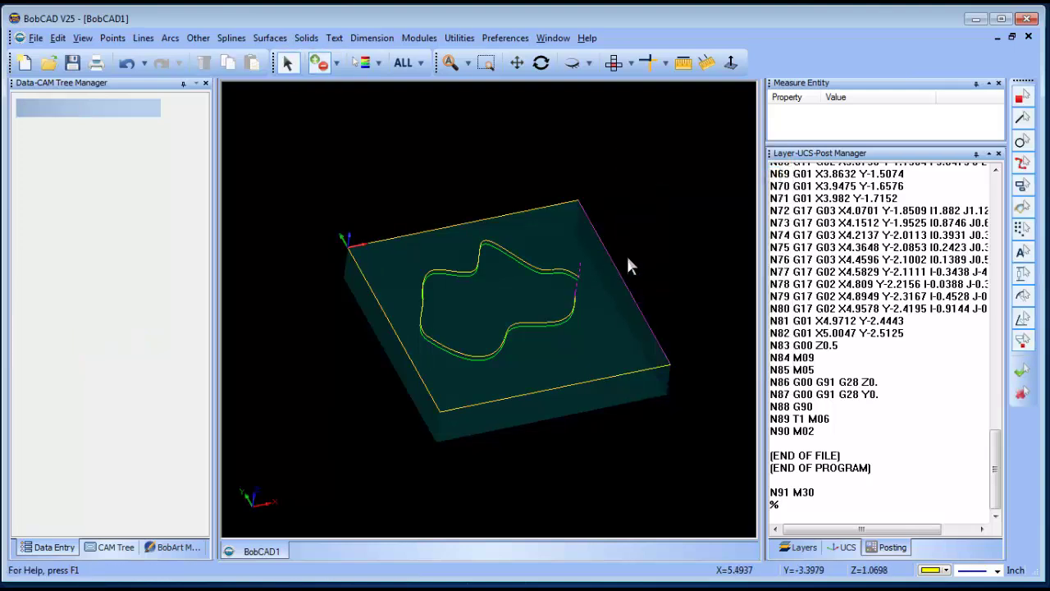
{"action": "left_click", "coordinate": [609, 376]}
{"action": "left_click", "coordinate": [624, 427]}
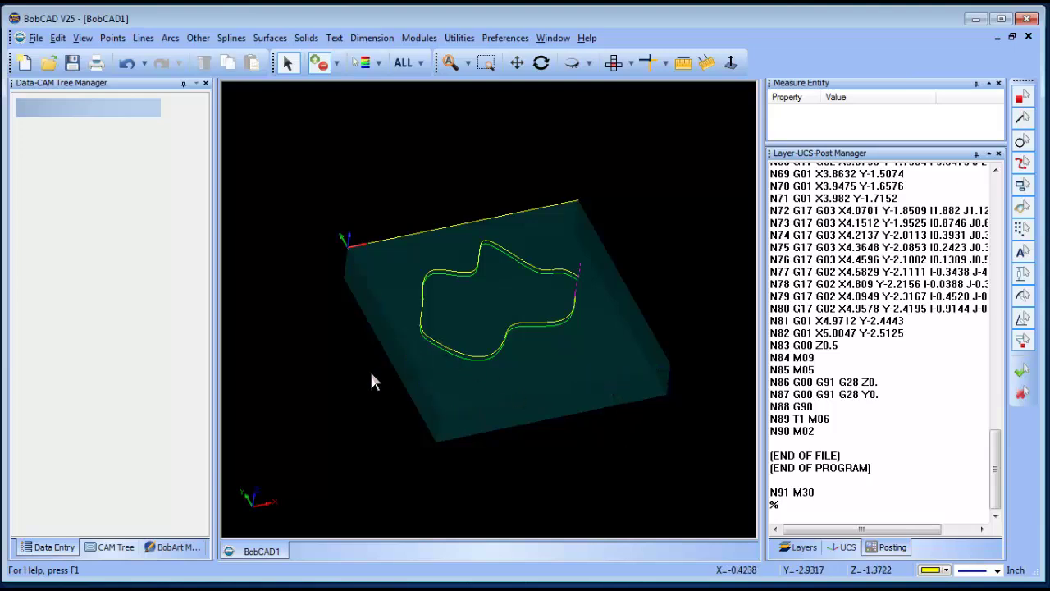
Delete the full-length back edge line of the square outline, and undo all the outline line deletions.
{"action": "left_click", "coordinate": [462, 222]}
{"action": "left_click", "coordinate": [486, 168]}
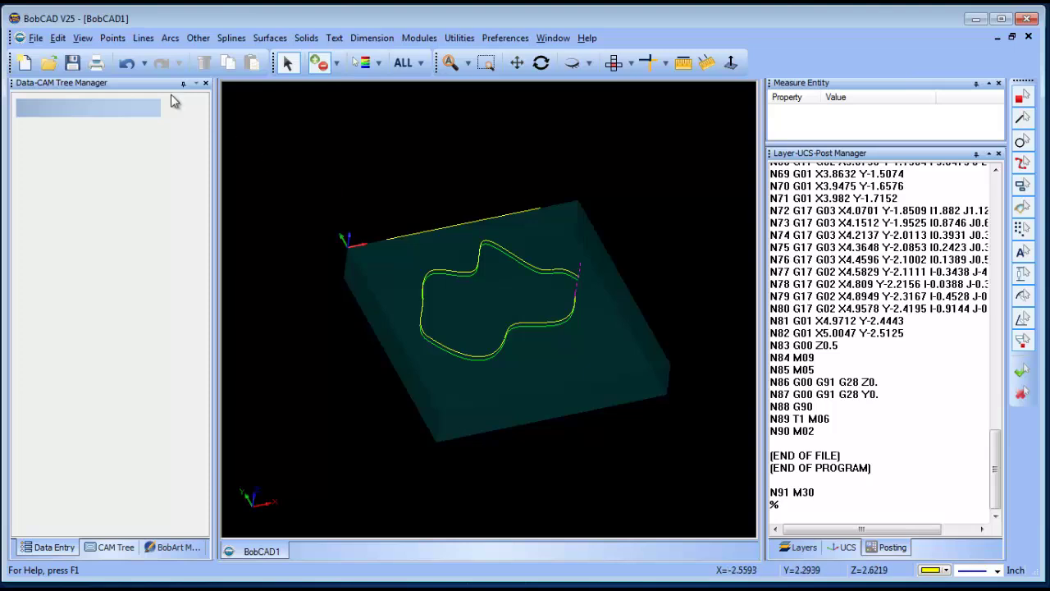
{"action": "left_click", "coordinate": [130, 70]}
{"action": "left_click", "coordinate": [130, 70]}
{"action": "left_click", "coordinate": [130, 70]}
{"action": "left_click", "coordinate": [131, 71]}
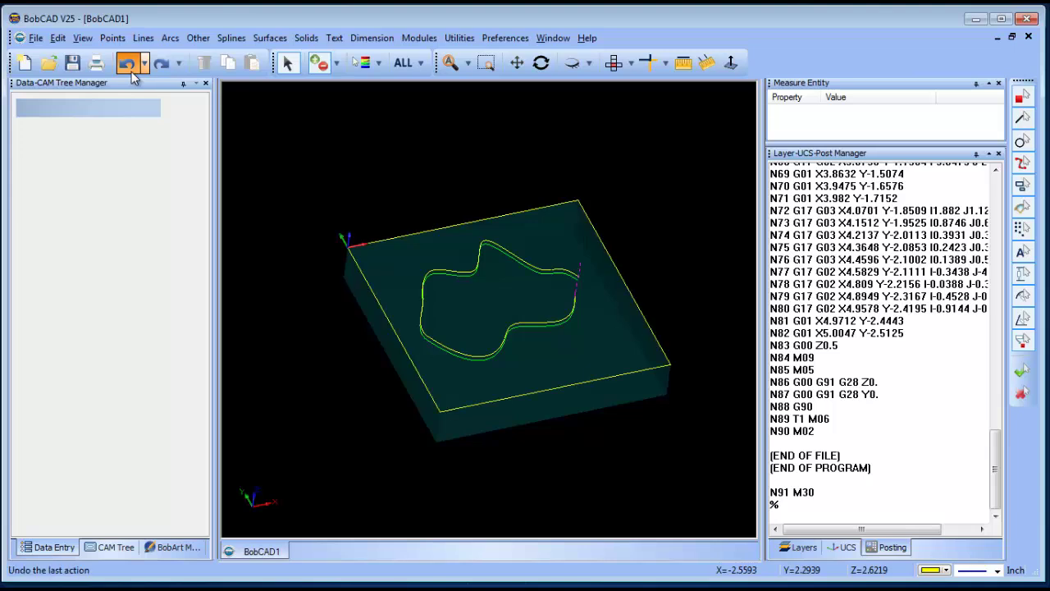
{"action": "left_click", "coordinate": [459, 37]}
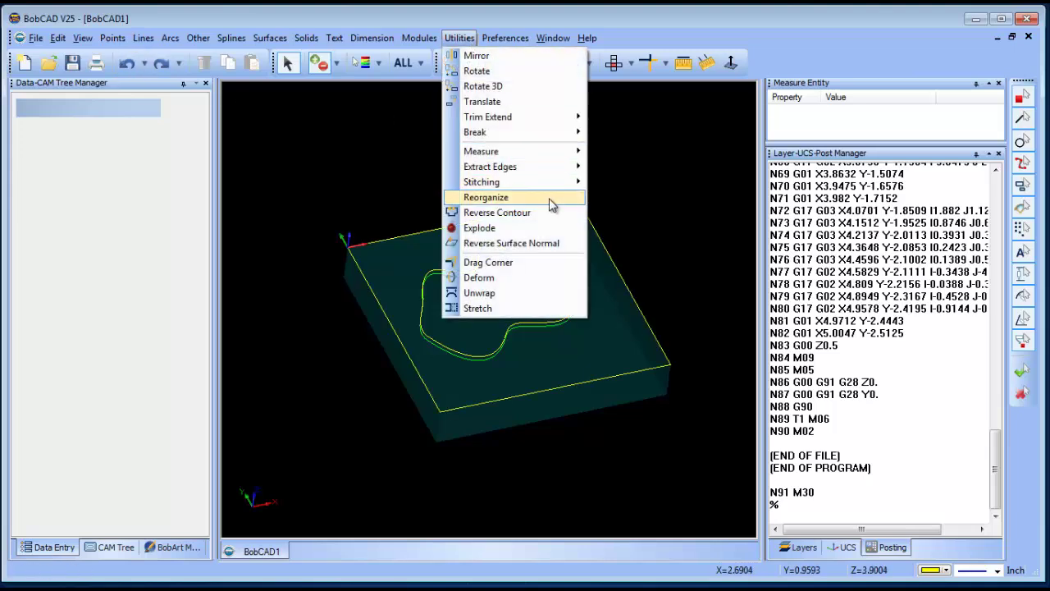
{"action": "mouse_move", "coordinate": [506, 197]}
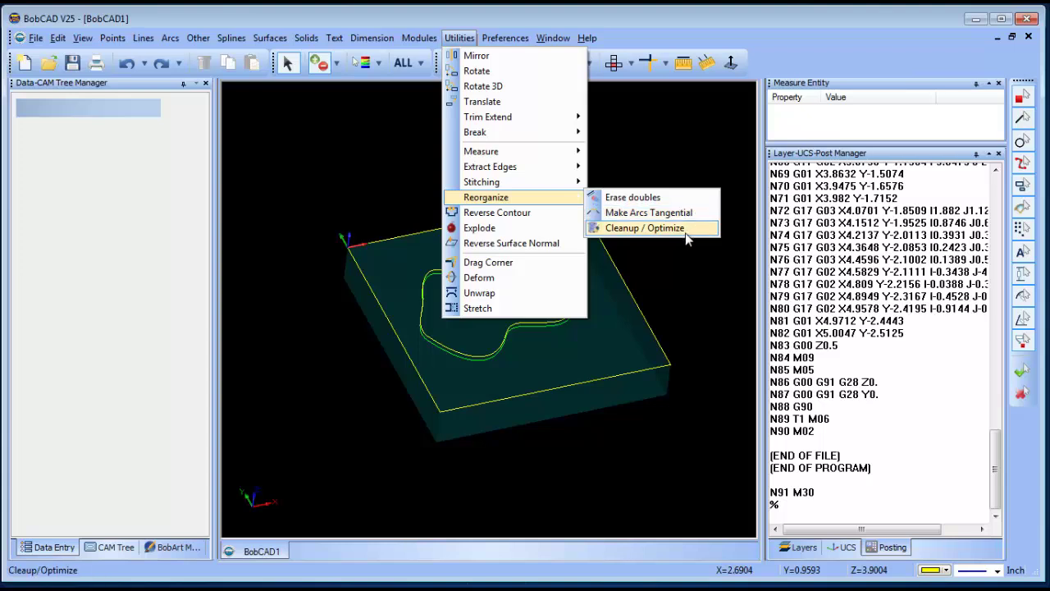
{"action": "right_click", "coordinate": [329, 153]}
{"action": "left_click", "coordinate": [345, 170]}
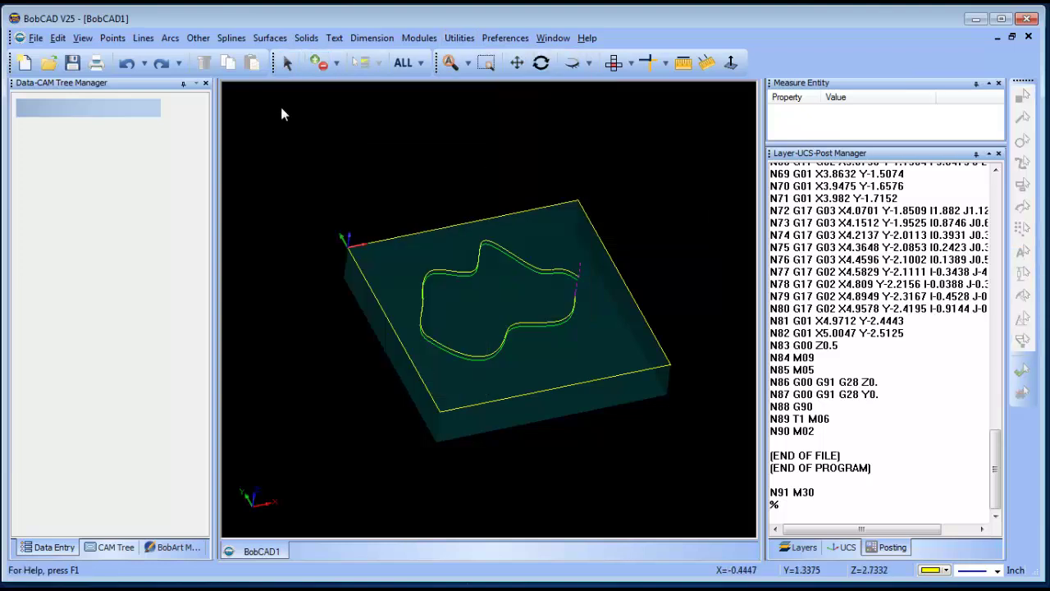
{"action": "left_click", "coordinate": [287, 63]}
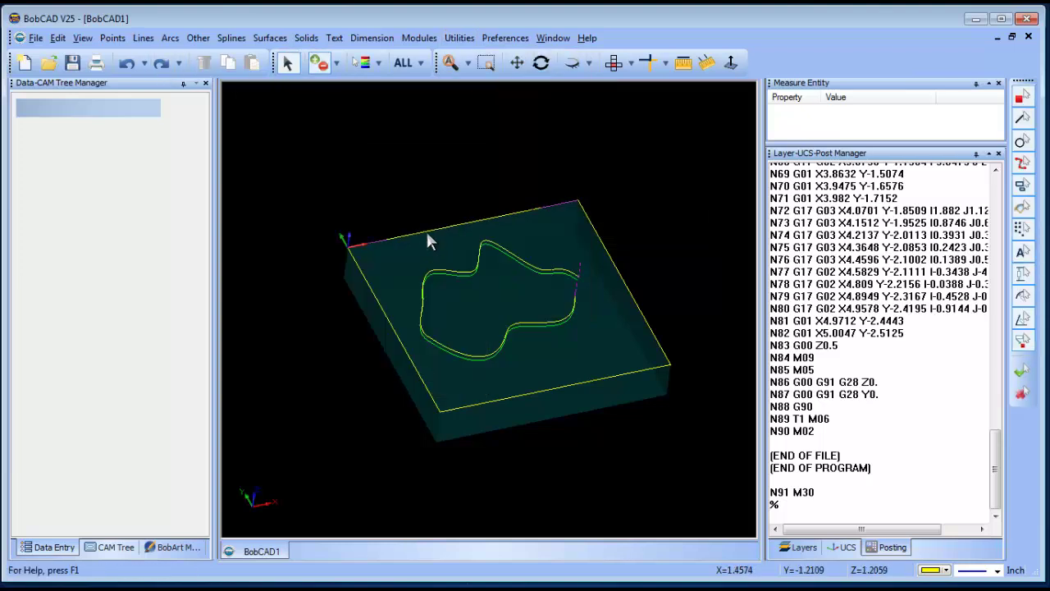
Undo the earlier edits and the raised outline copy to restore the single square outline, and check its back edge by selecting it.
{"action": "left_click", "coordinate": [125, 65]}
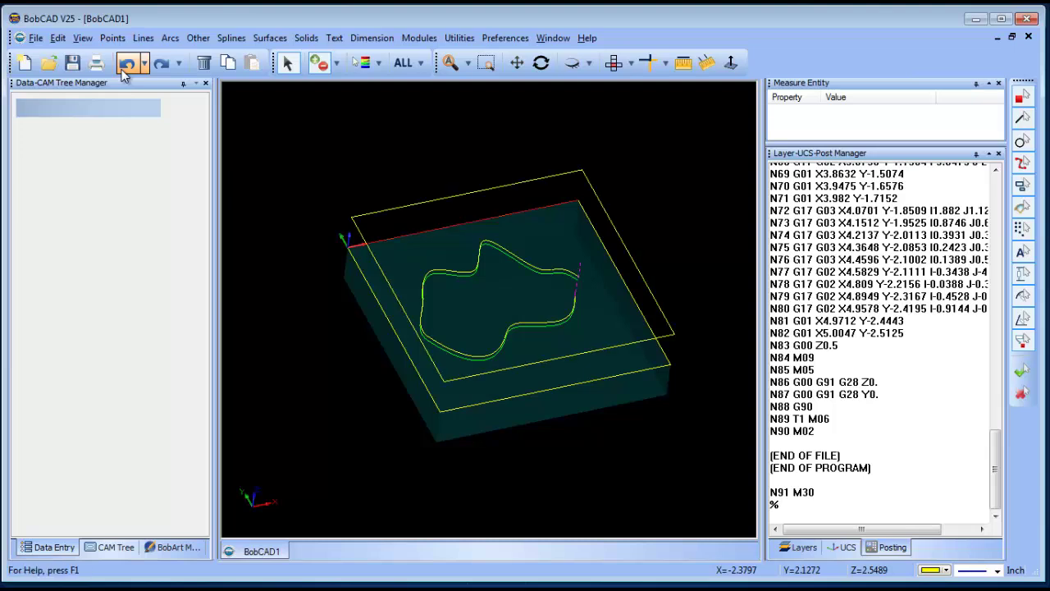
{"action": "left_click", "coordinate": [124, 66]}
{"action": "right_click", "coordinate": [371, 138]}
{"action": "left_click", "coordinate": [384, 157]}
{"action": "left_click", "coordinate": [287, 64]}
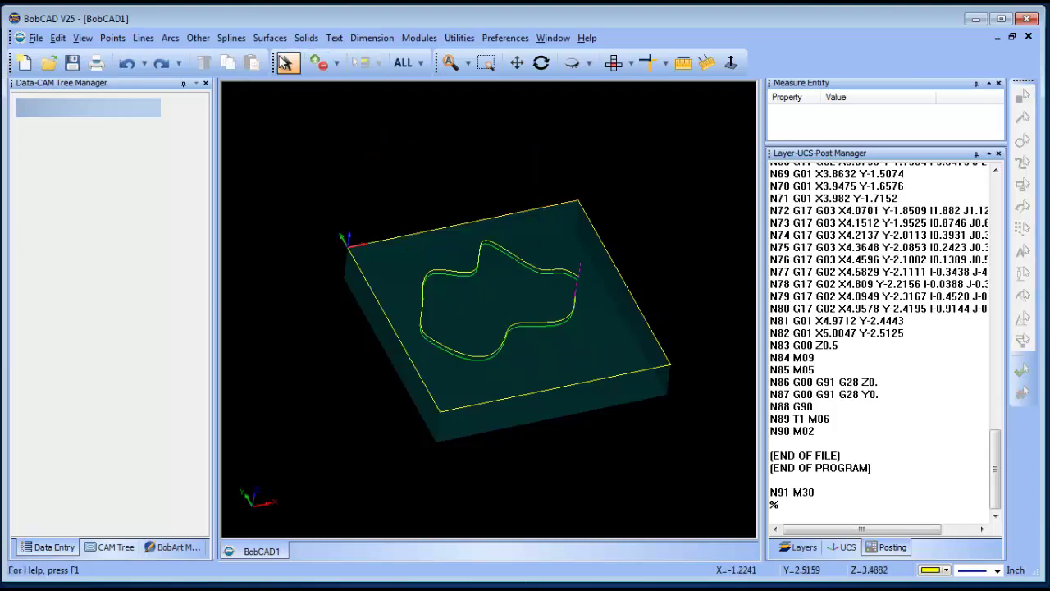
{"action": "left_click", "coordinate": [449, 225]}
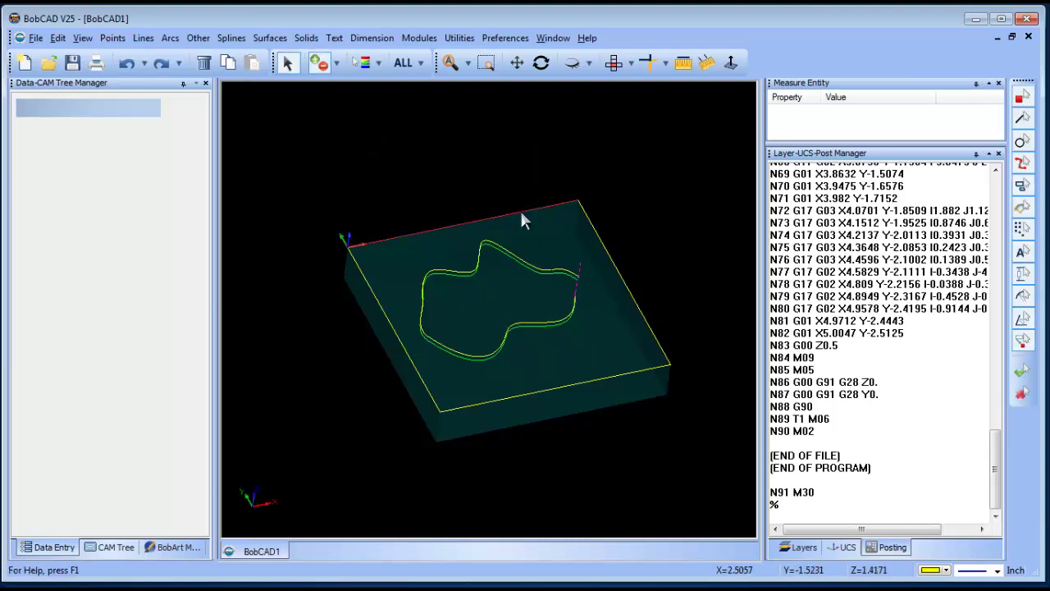
{"action": "left_click", "coordinate": [613, 63]}
{"action": "right_click", "coordinate": [610, 149]}
{"action": "left_click", "coordinate": [595, 155]}
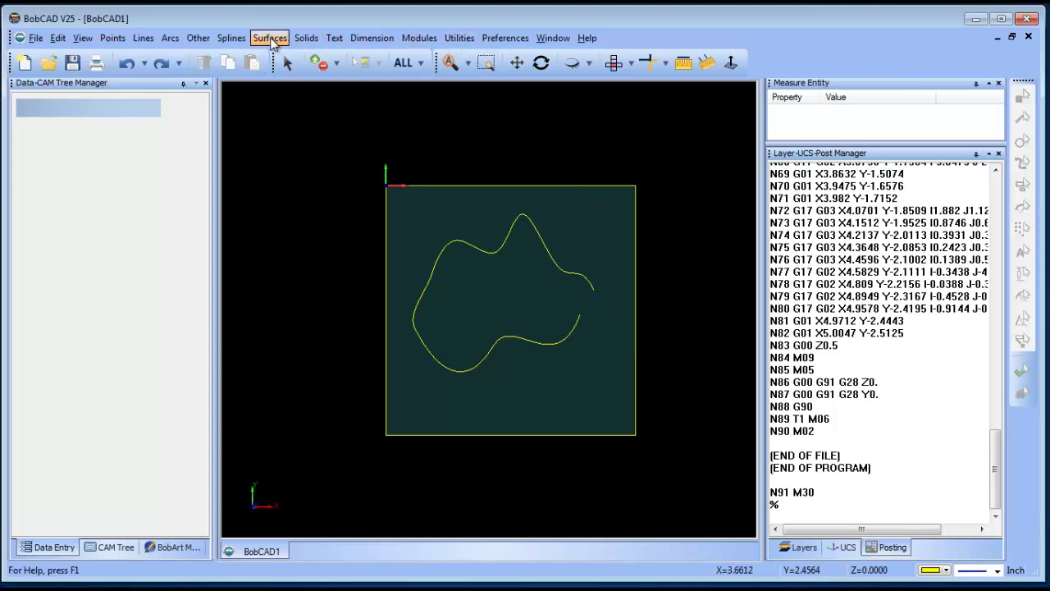
Divide the four edge lines of the square outline into 10 segments each with Break Divide, and close the command.
{"action": "left_click", "coordinate": [459, 38]}
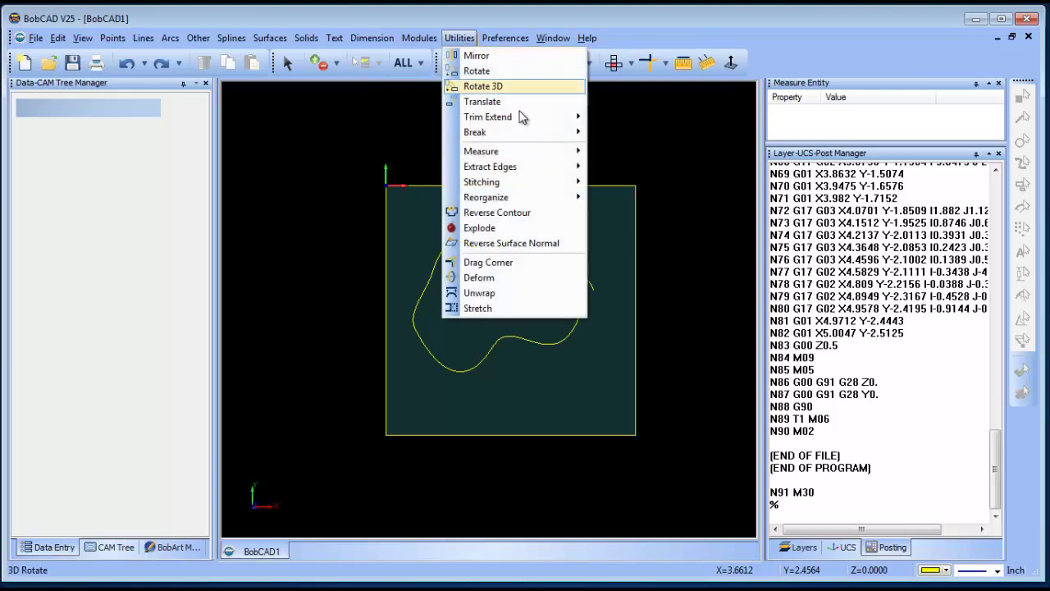
{"action": "mouse_move", "coordinate": [539, 136]}
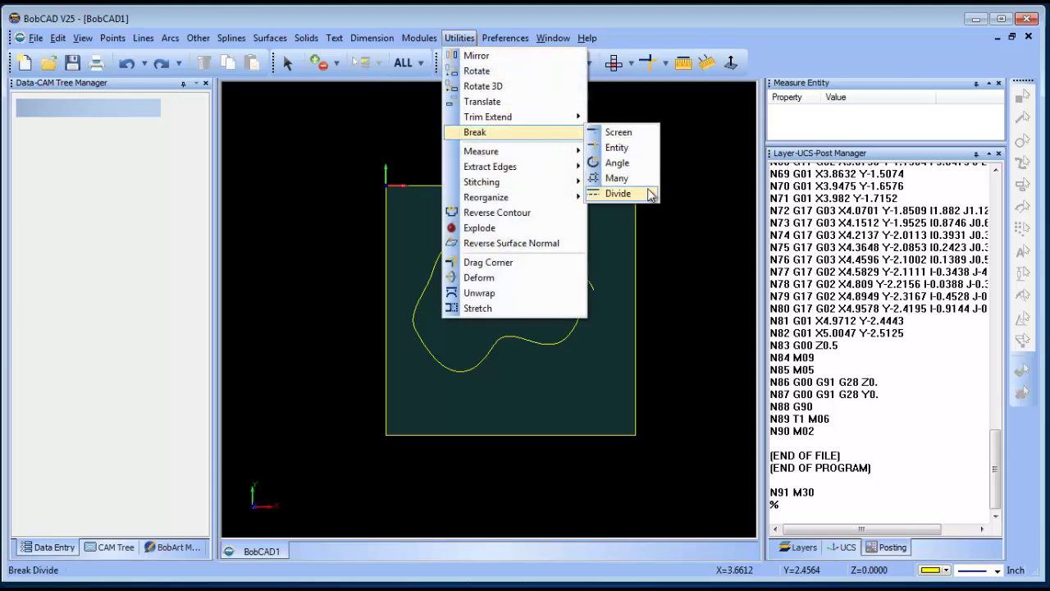
{"action": "left_click", "coordinate": [618, 194]}
{"action": "double_click", "coordinate": [112, 155]}
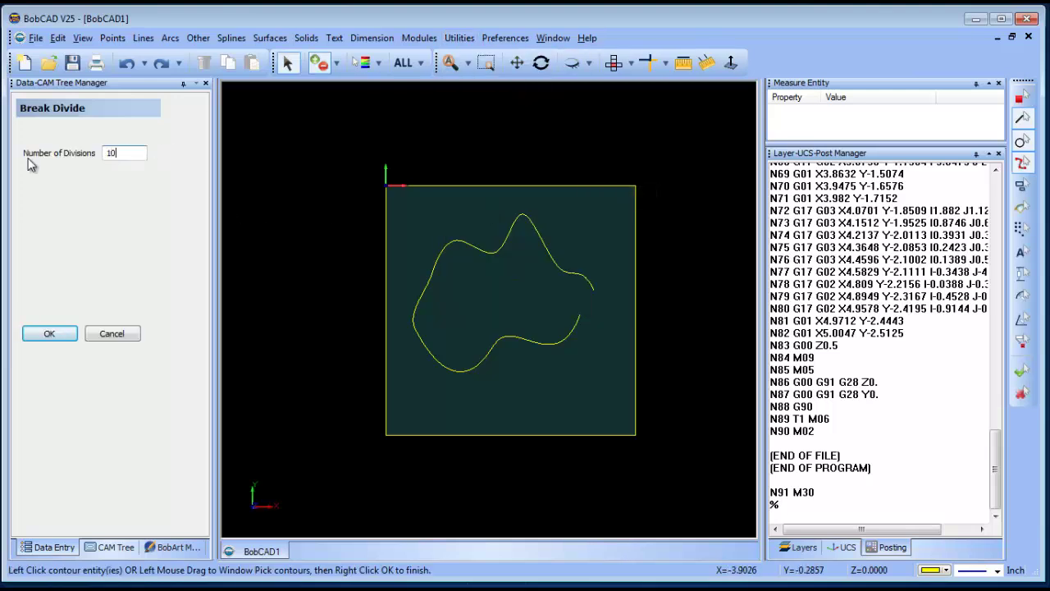
{"action": "right_click", "coordinate": [529, 146]}
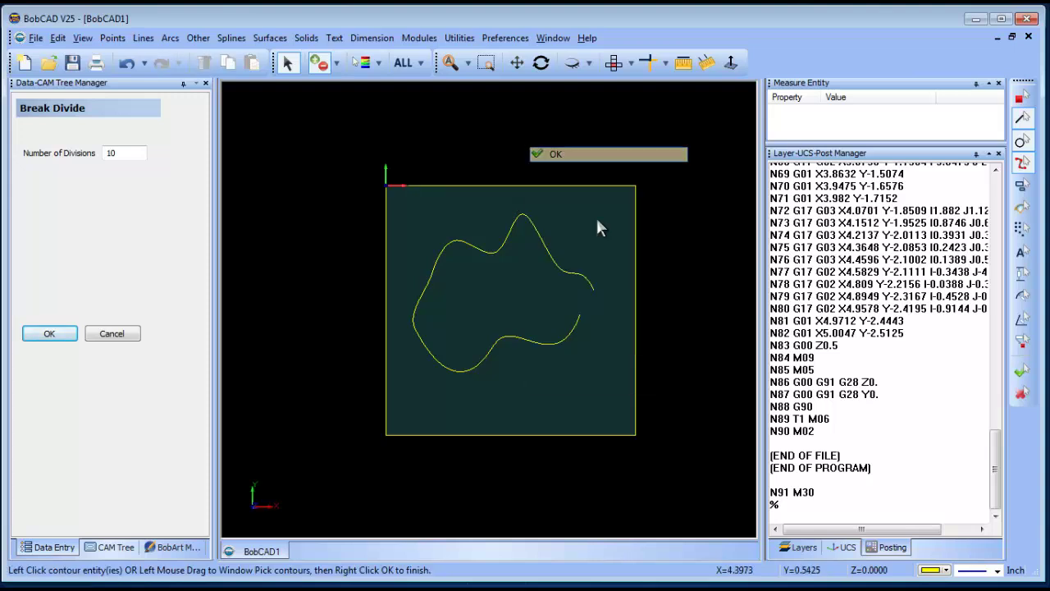
{"action": "right_click", "coordinate": [673, 237]}
{"action": "left_click", "coordinate": [697, 244]}
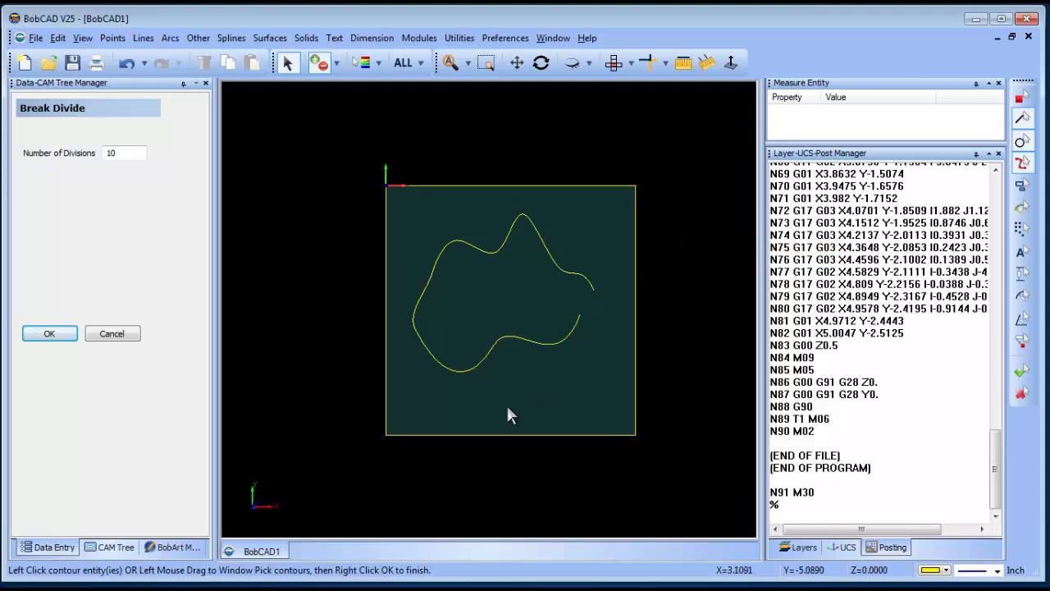
{"action": "right_click", "coordinate": [282, 244]}
{"action": "left_click", "coordinate": [303, 246]}
{"action": "left_click", "coordinate": [109, 338]}
Reselect the divided square outline as the geometry of the Feature Profile.
{"action": "left_click", "coordinate": [116, 546]}
{"action": "left_click", "coordinate": [106, 222]}
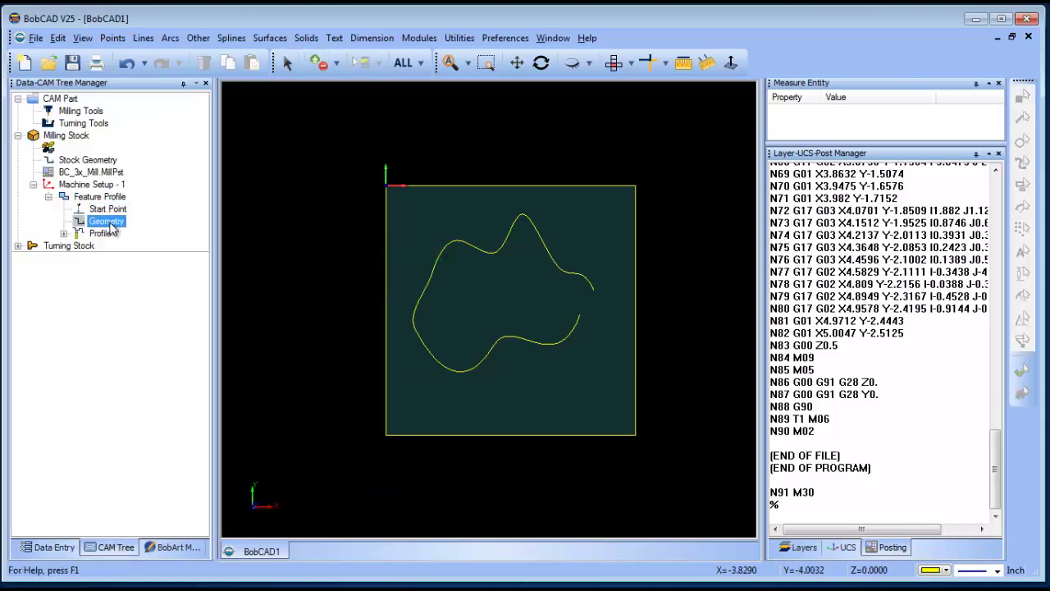
{"action": "right_click", "coordinate": [112, 228]}
{"action": "left_click", "coordinate": [169, 231]}
{"action": "left_click_drag", "start_coordinate": [326, 130], "coordinate": [428, 185]}
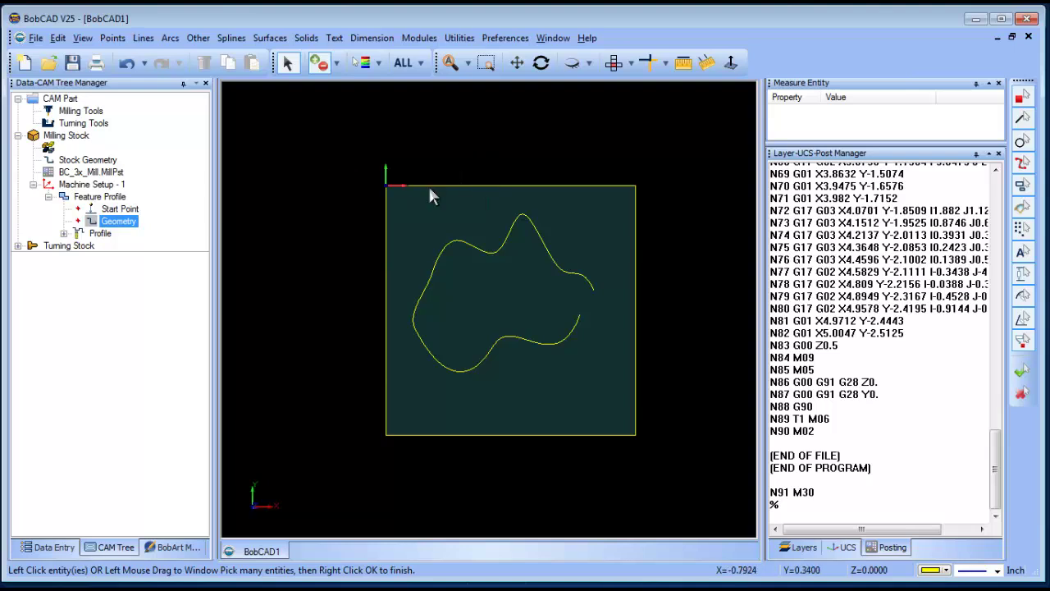
{"action": "right_click", "coordinate": [467, 135]}
{"action": "left_click", "coordinate": [497, 145]}
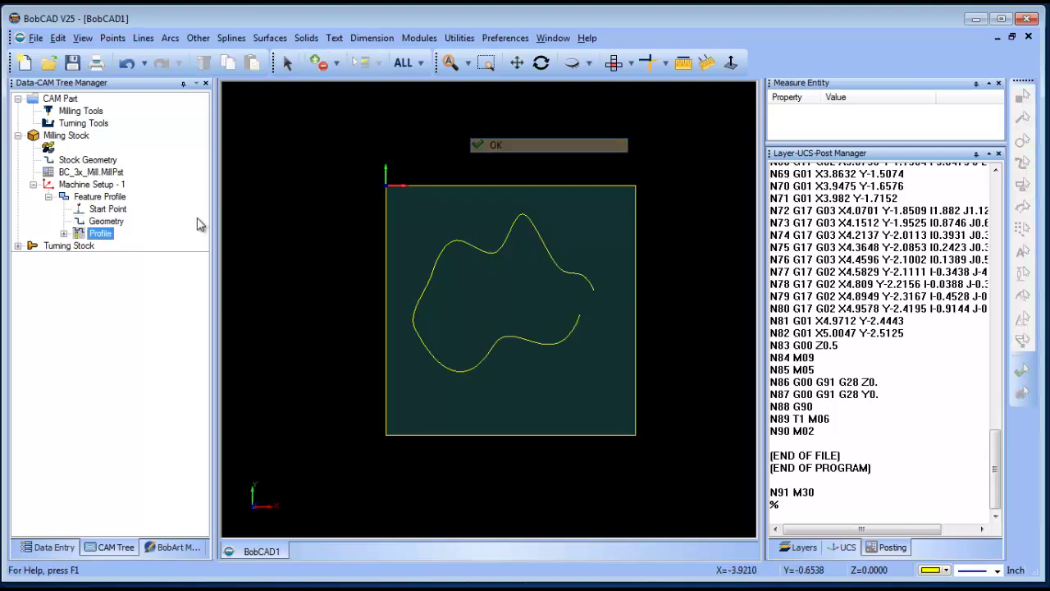
Compute the Profile toolpath for the divided outline, post the code, and review the posted moves.
{"action": "right_click", "coordinate": [100, 234]}
{"action": "left_click", "coordinate": [144, 264]}
{"action": "left_click", "coordinate": [82, 134]}
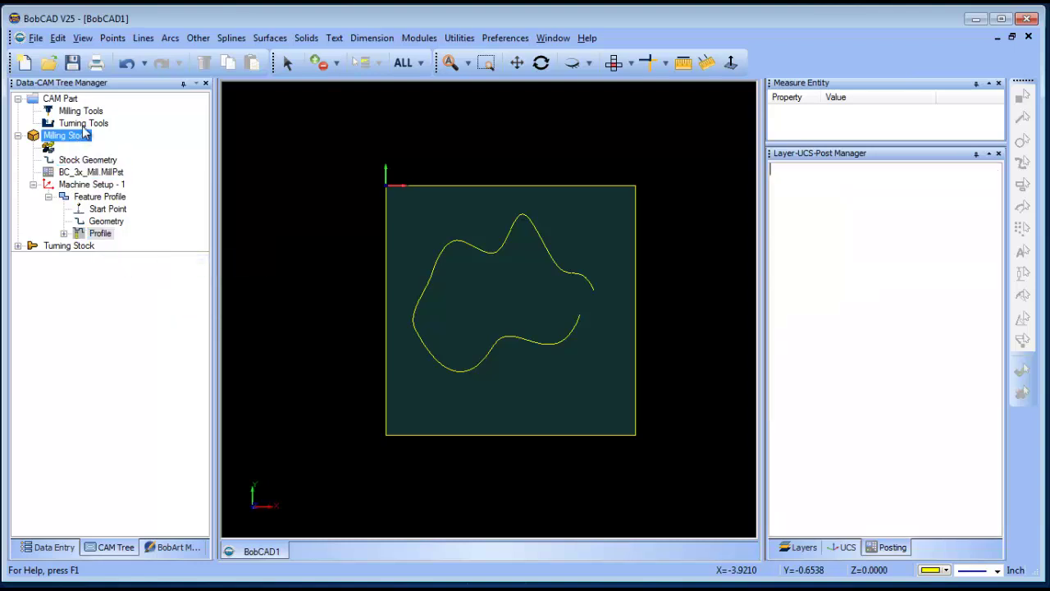
{"action": "right_click", "coordinate": [97, 111]}
{"action": "left_click", "coordinate": [125, 141]}
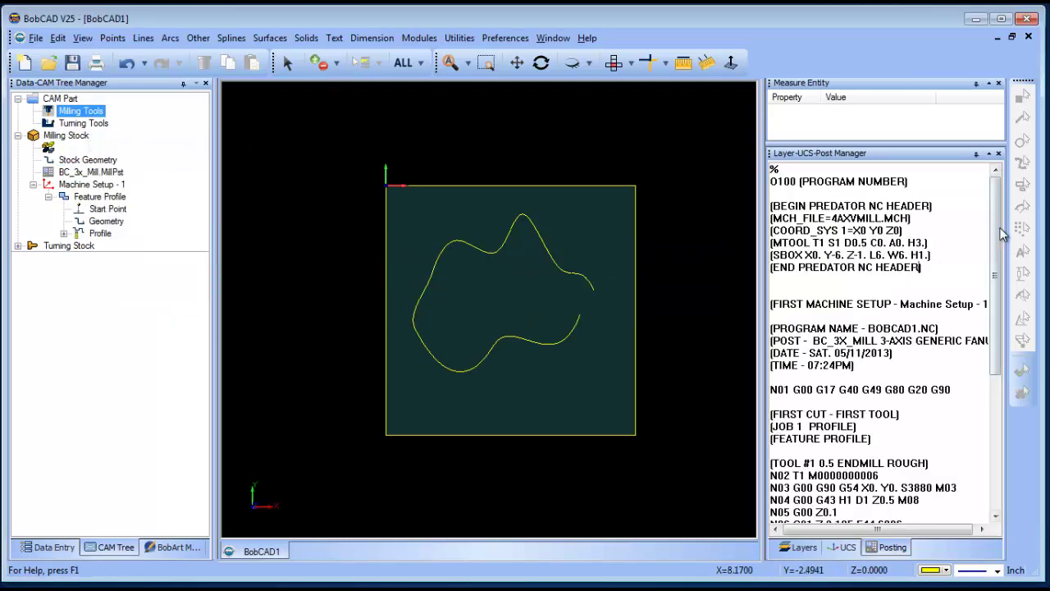
{"action": "scroll", "coordinate": [796, 235], "scroll_direction": "down", "scroll_amount": 7}
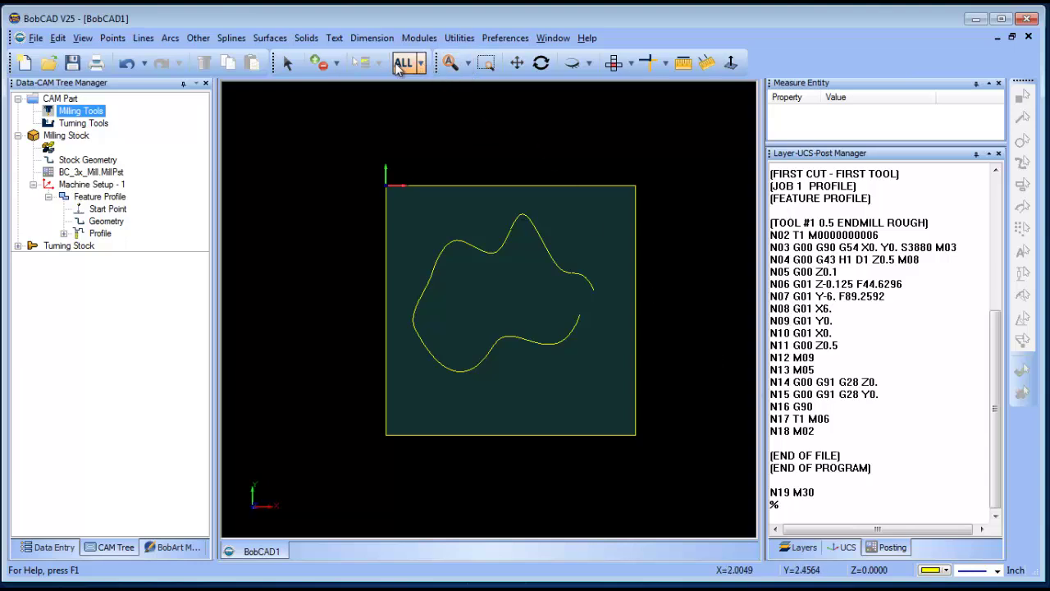
Run Cleanup / Optimize on a window selection around the whole part, and close the command.
{"action": "left_click", "coordinate": [541, 63]}
{"action": "left_click_drag", "start_coordinate": [574, 380], "coordinate": [593, 366]}
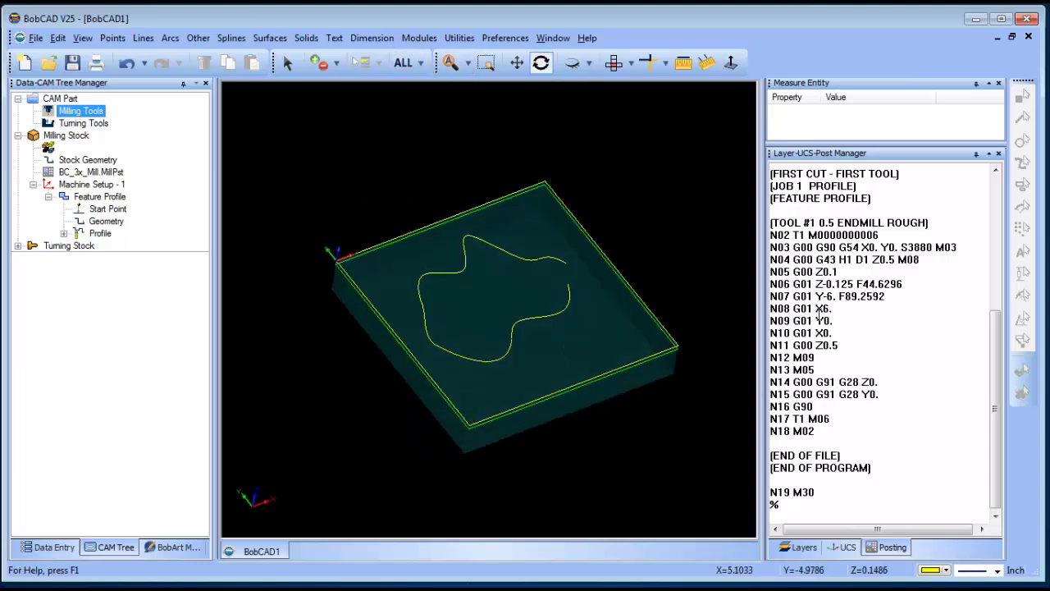
{"action": "left_click", "coordinate": [288, 63]}
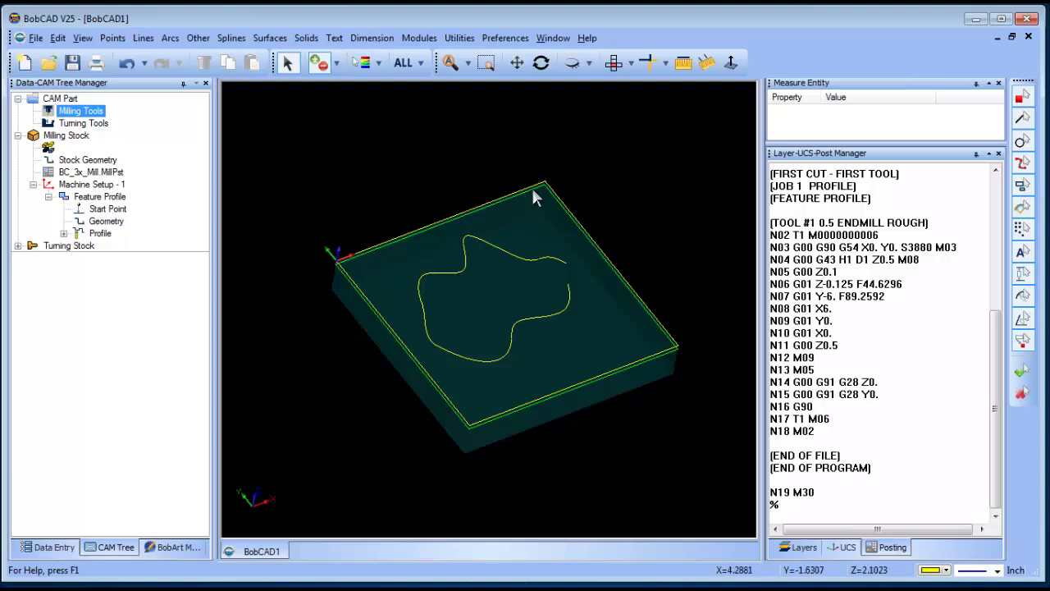
{"action": "left_click", "coordinate": [459, 38]}
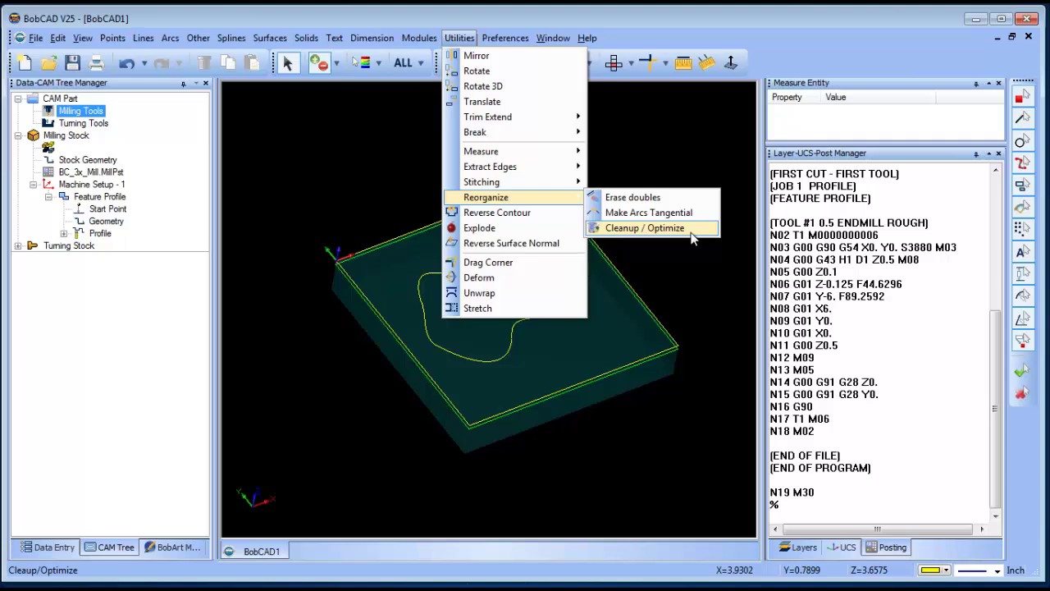
{"action": "left_click", "coordinate": [691, 237]}
{"action": "scroll", "coordinate": [385, 205], "scroll_direction": "down", "scroll_amount": 3}
{"action": "left_click_drag", "start_coordinate": [333, 174], "coordinate": [671, 448]}
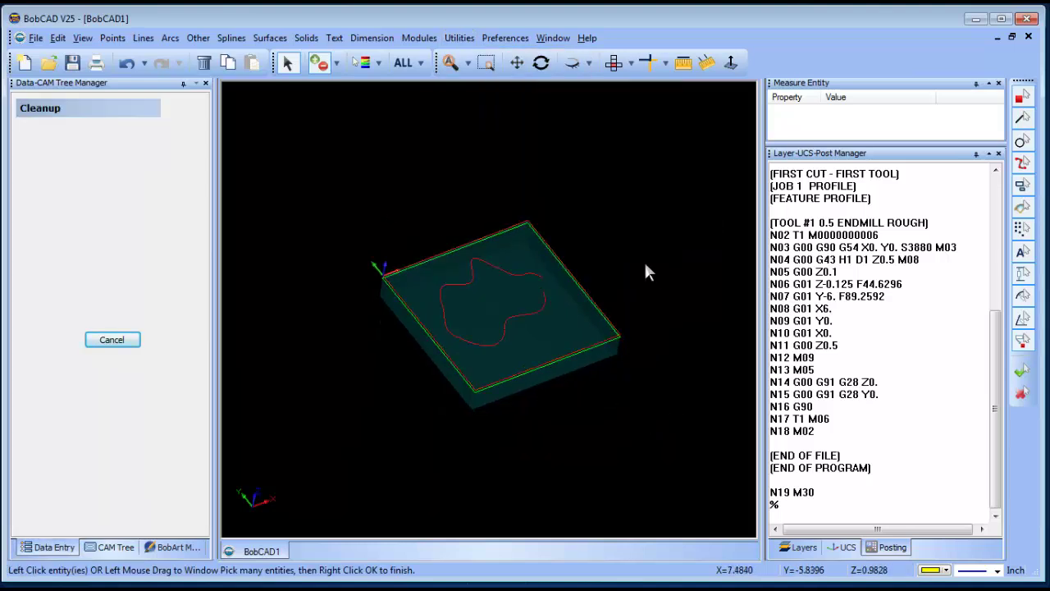
{"action": "right_click", "coordinate": [605, 210]}
{"action": "left_click", "coordinate": [651, 223]}
{"action": "right_click", "coordinate": [577, 193]}
{"action": "left_click", "coordinate": [611, 219]}
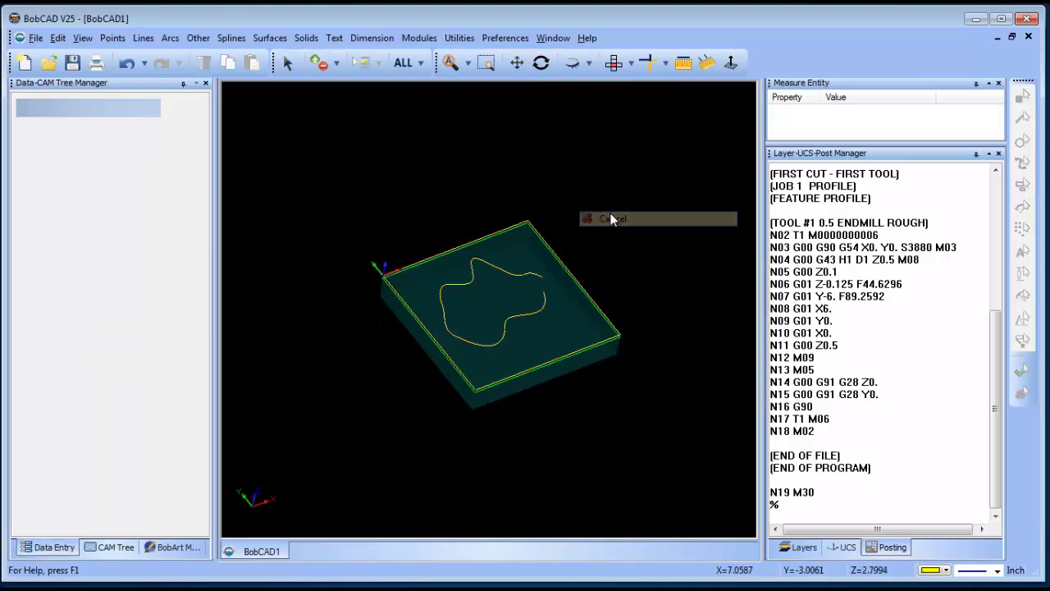
{"action": "scroll", "coordinate": [573, 244], "scroll_direction": "up", "scroll_amount": 3}
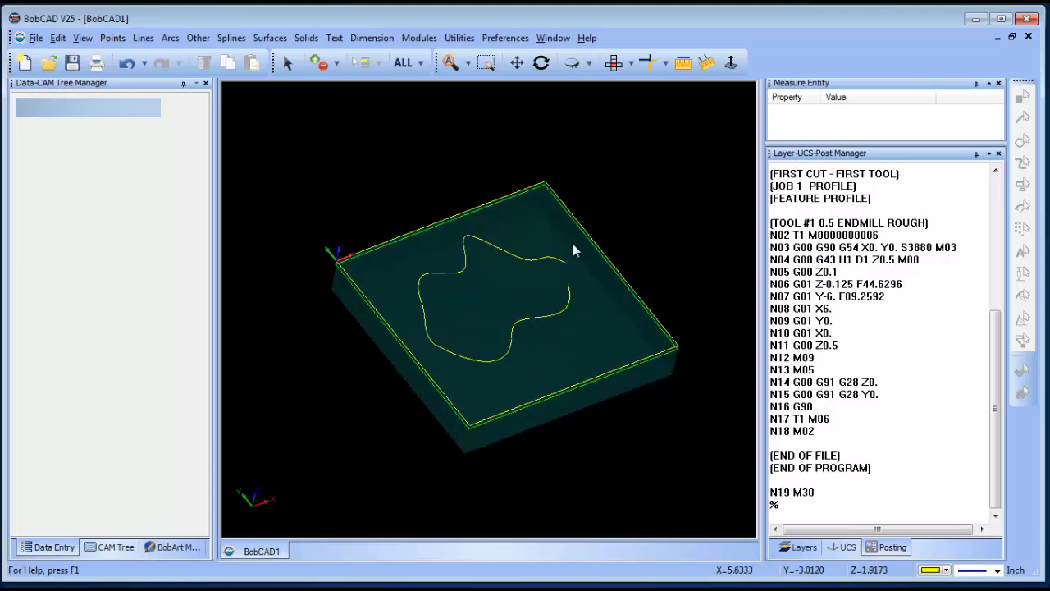
Reselect the cleaned-up square outline as the geometry of the Feature Profile.
{"action": "left_click", "coordinate": [289, 66]}
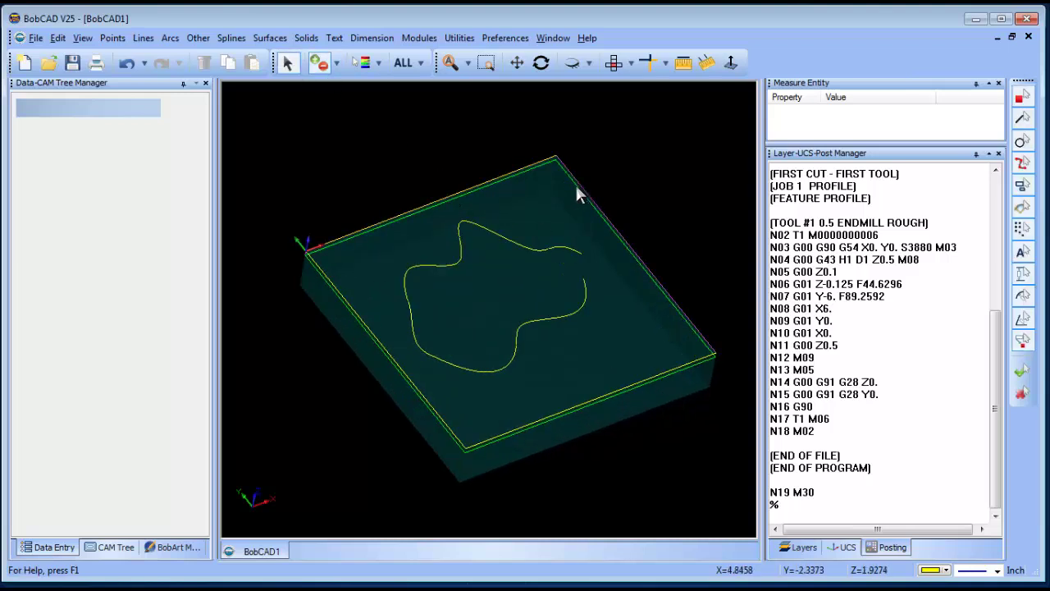
{"action": "left_click", "coordinate": [110, 547]}
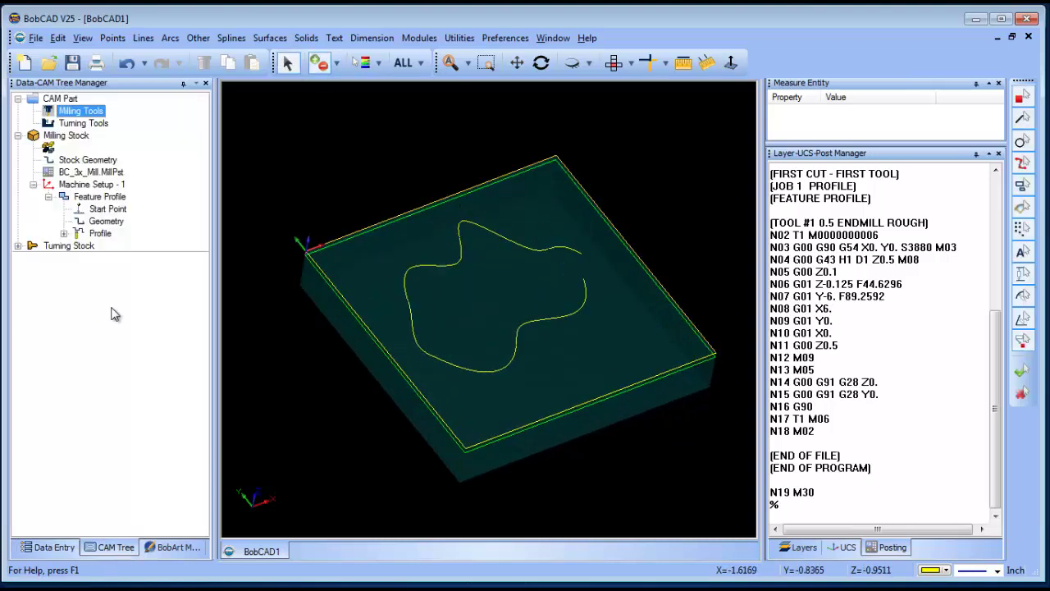
{"action": "right_click", "coordinate": [110, 228]}
{"action": "left_click", "coordinate": [152, 229]}
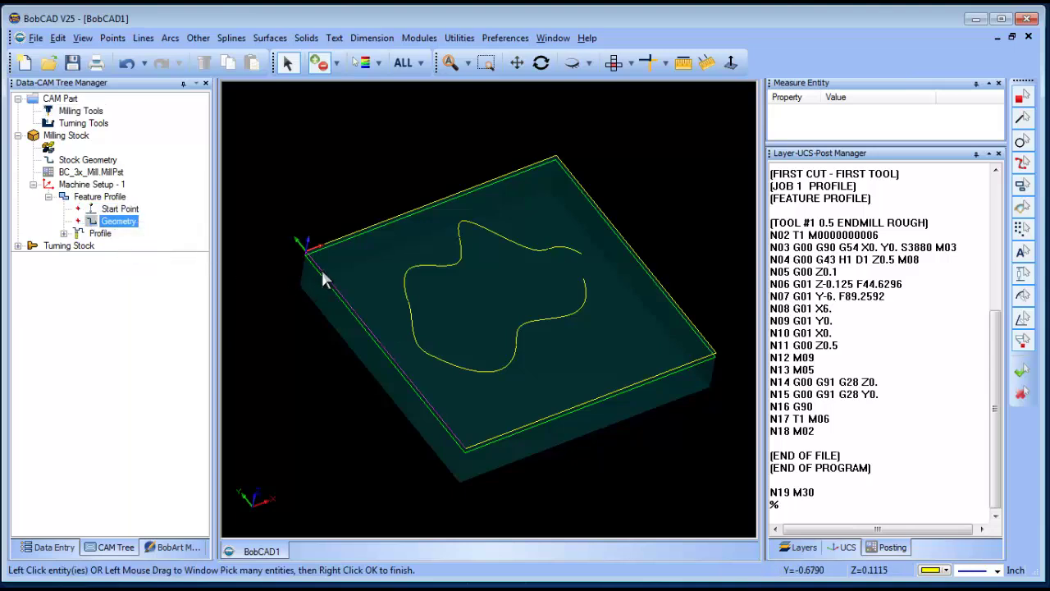
{"action": "right_click", "coordinate": [363, 178]}
Recompute the Profile toolpath for the cleaned-up outline, post the code, and review the posted moves.
{"action": "right_click", "coordinate": [101, 235]}
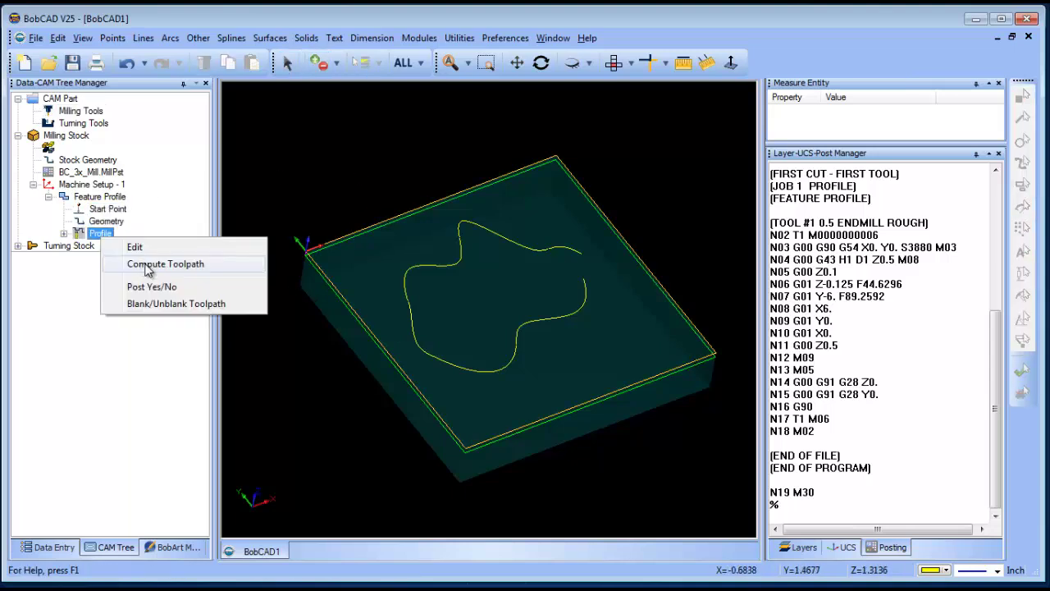
{"action": "left_click", "coordinate": [155, 264]}
{"action": "right_click", "coordinate": [81, 110]}
{"action": "left_click", "coordinate": [123, 136]}
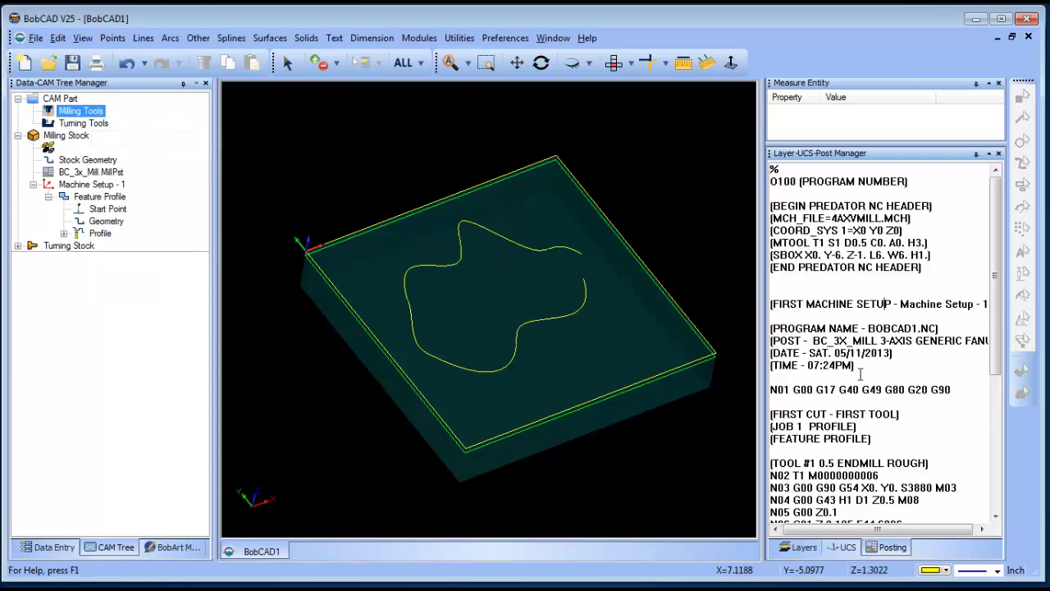
{"action": "scroll", "coordinate": [859, 374], "scroll_direction": "down", "scroll_amount": 6}
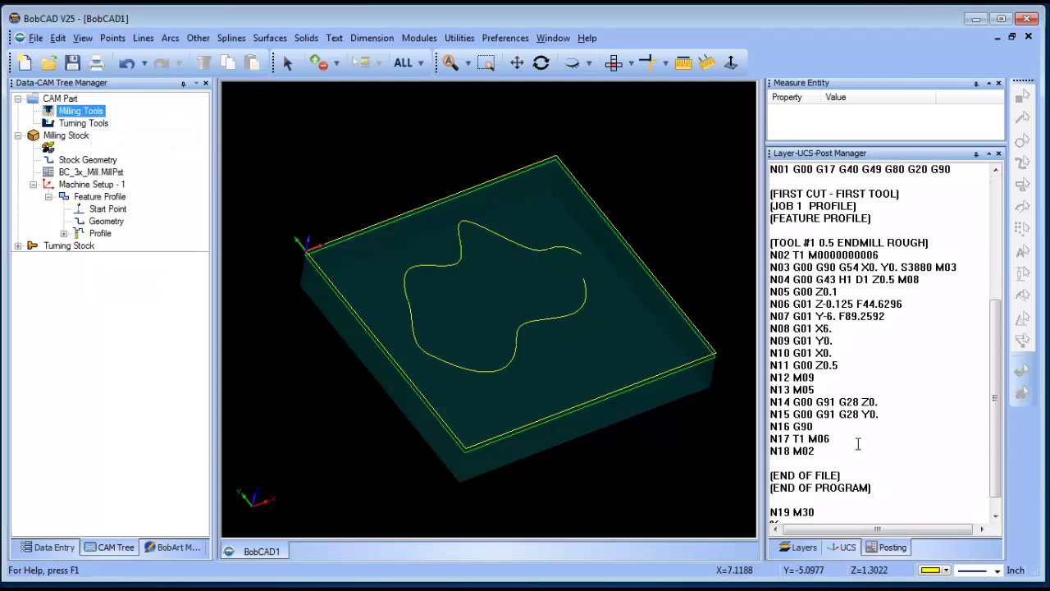
{"action": "left_click_drag", "start_coordinate": [815, 451], "coordinate": [867, 449]}
Show the part from the top view and select the Feature Profile's Start Point.
{"action": "left_click", "coordinate": [613, 62]}
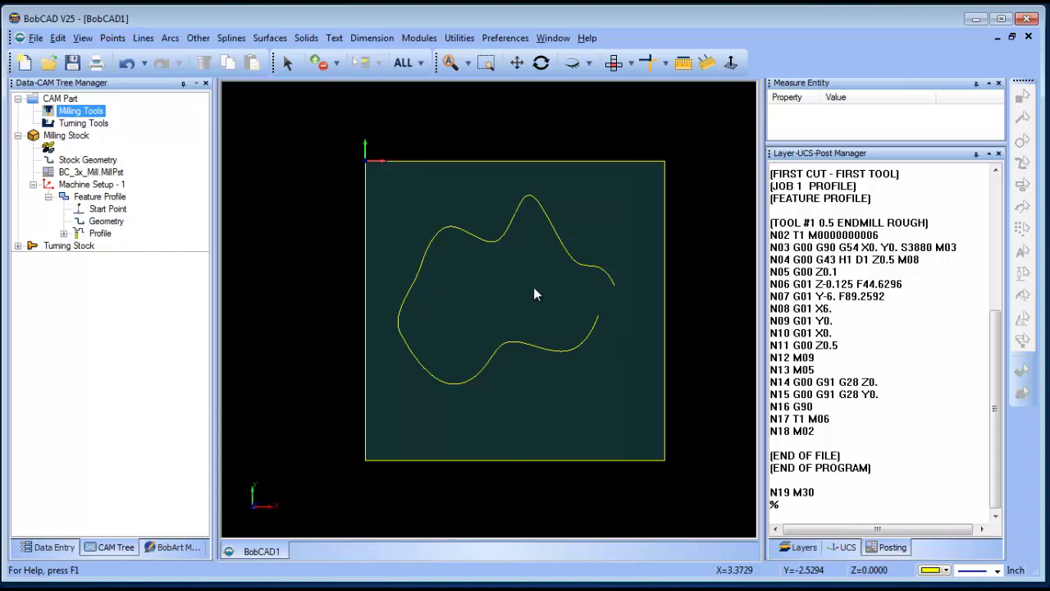
{"action": "left_click", "coordinate": [107, 208]}
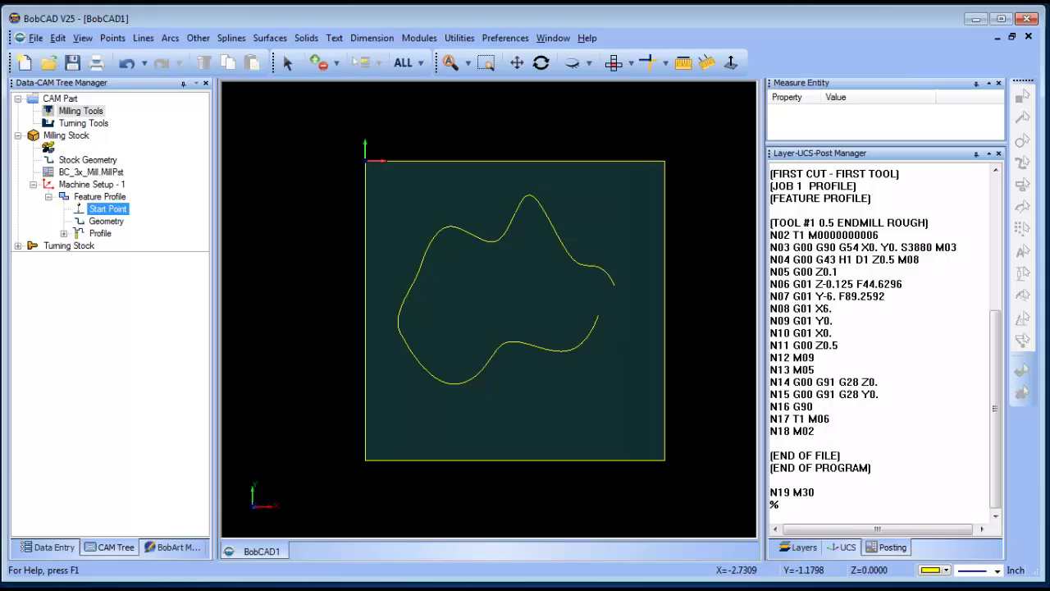